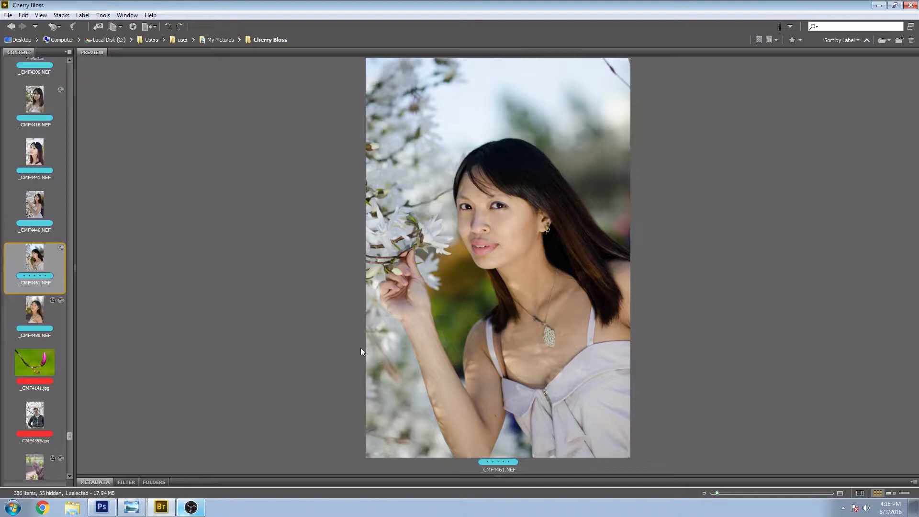
Step: Open _CMF4461.NEF in Camera Raw and set its white balance to Daylight
double_click(32, 261)
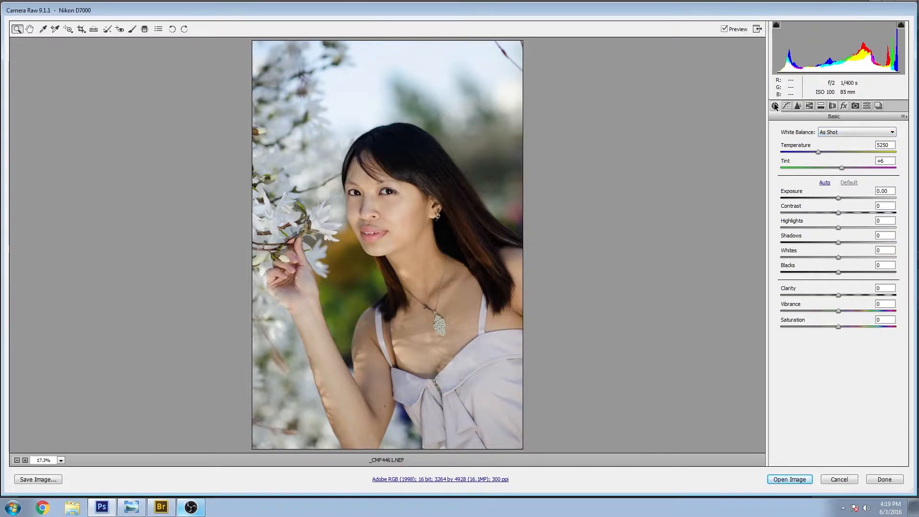
left_click(839, 132)
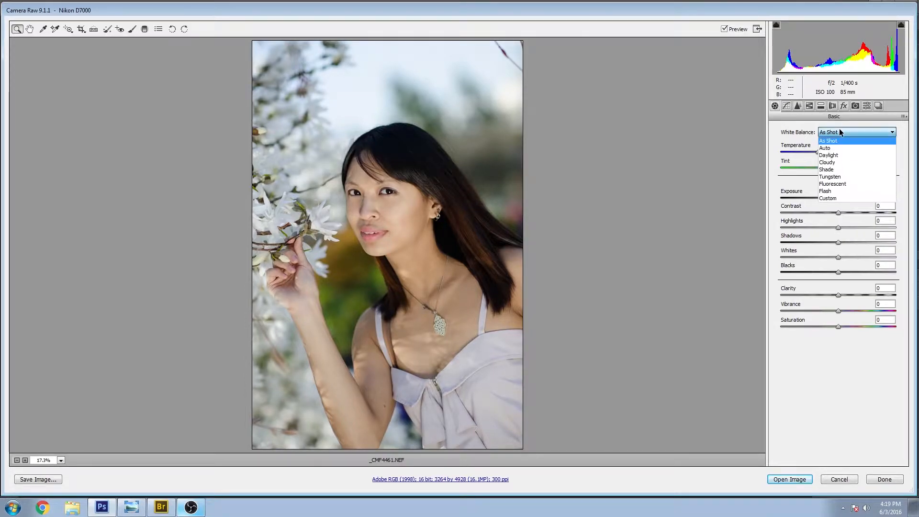
left_click(834, 155)
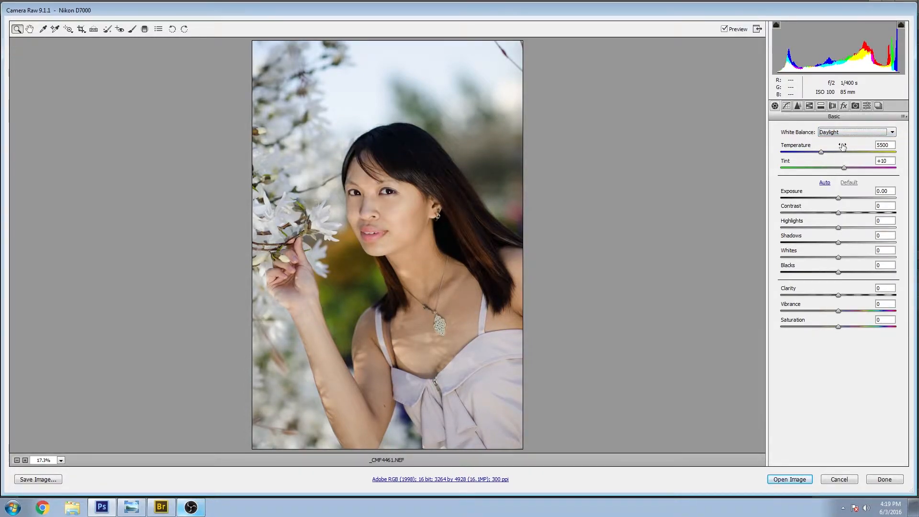
Step: Fine-tune the white balance by setting the photo's color temperature to 5200
left_click(821, 152)
left_click_drag(822, 152, 817, 152)
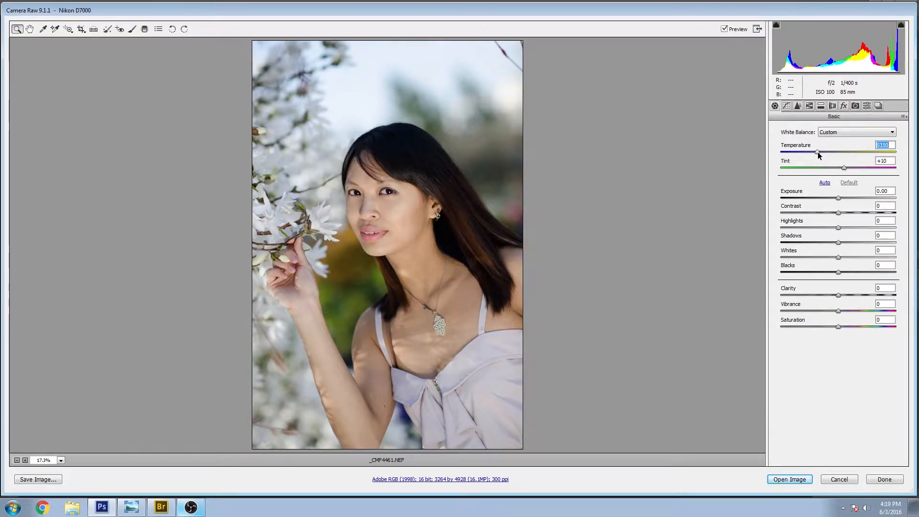
left_click_drag(817, 152, 818, 152)
left_click_drag(882, 145, 907, 149)
type("00")
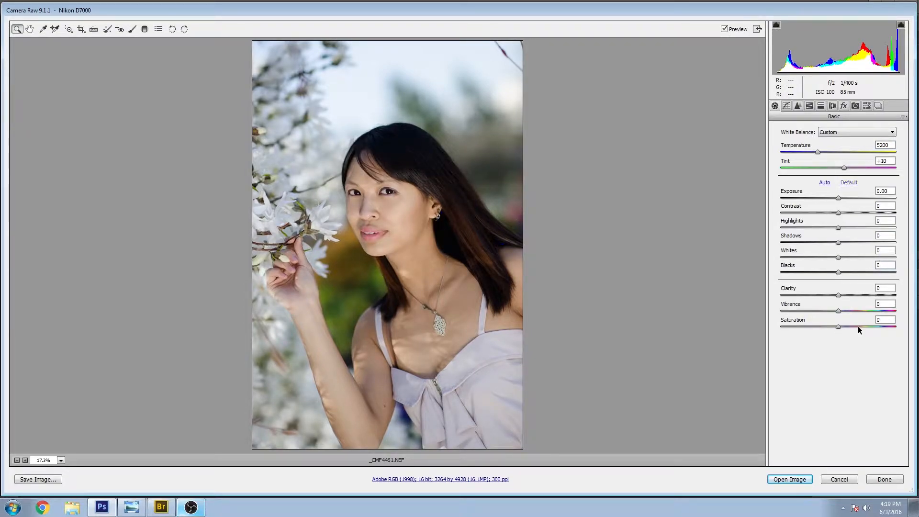
Step: Brighten the dark areas of the portrait by setting Shadows to +50
left_click_drag(838, 242, 853, 239)
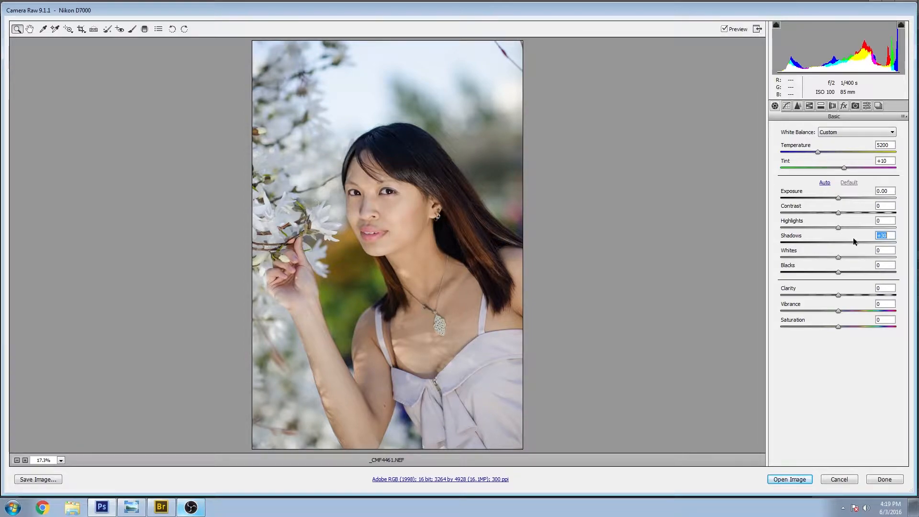
left_click_drag(853, 237, 854, 235)
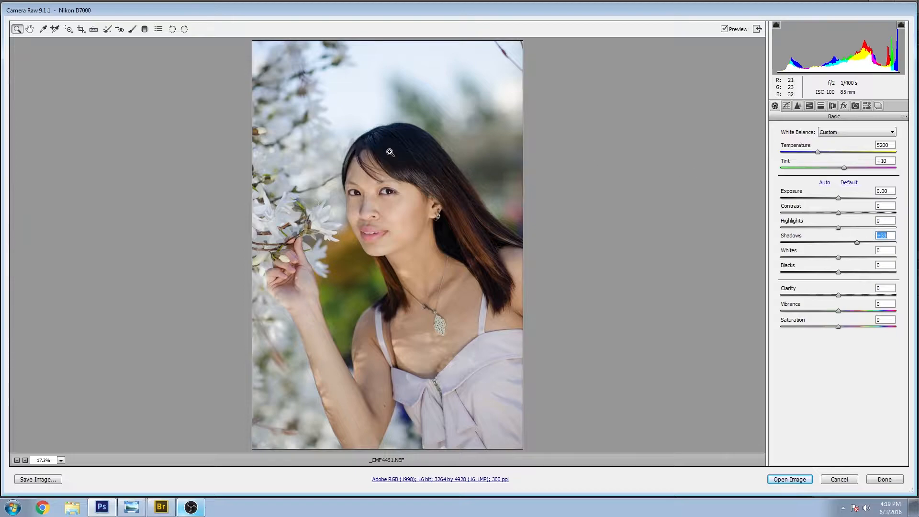
type("50")
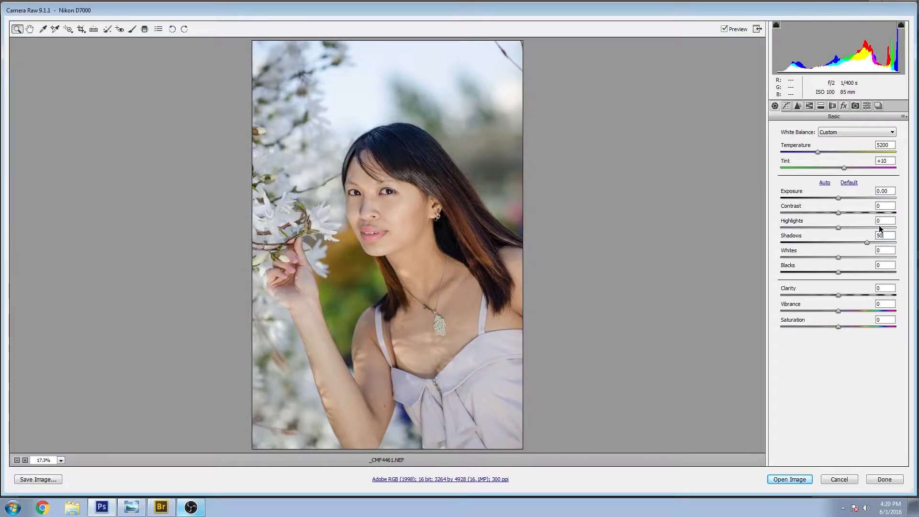
Step: In the HSL luminance adjustments, set both Oranges and Yellows to +10
left_click(809, 106)
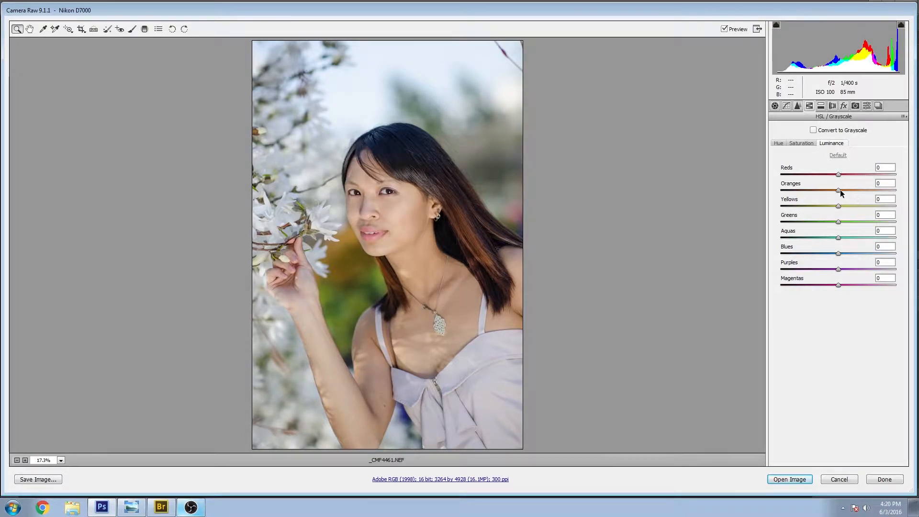
left_click_drag(840, 190, 846, 189)
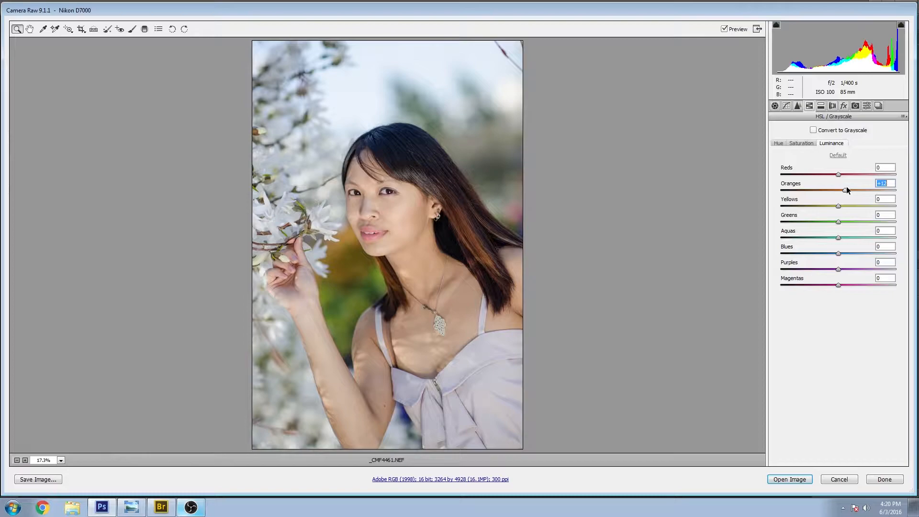
type("10")
left_click(878, 200)
type("10")
left_click(889, 183)
left_click(891, 183)
Step: Darken the green background by setting the luminance of Greens to -50
left_click_drag(837, 222, 810, 221)
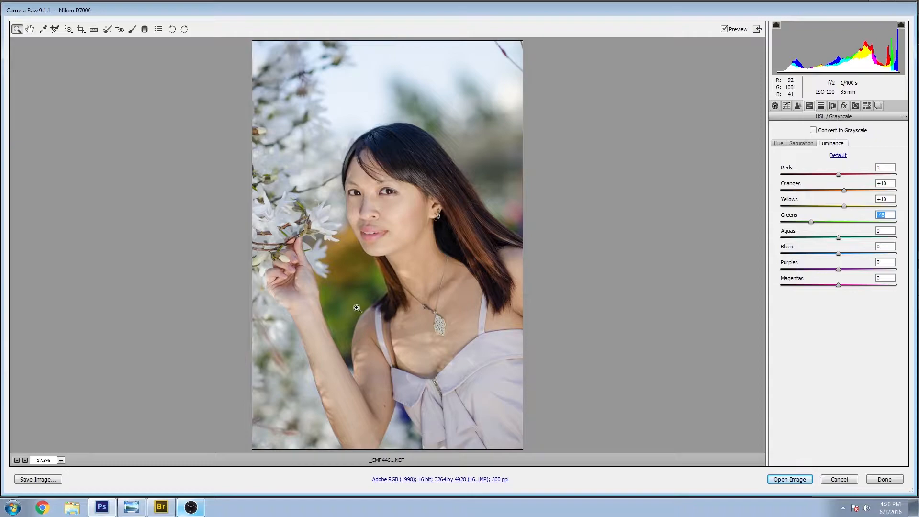
left_click_drag(881, 215, 892, 221)
key("BackSpace")
key("BackSpace")
type("50")
Step: Set the luminance of Aquas to +10 and of Purples to +40
left_click_drag(837, 237, 844, 234)
left_click_drag(838, 269, 849, 267)
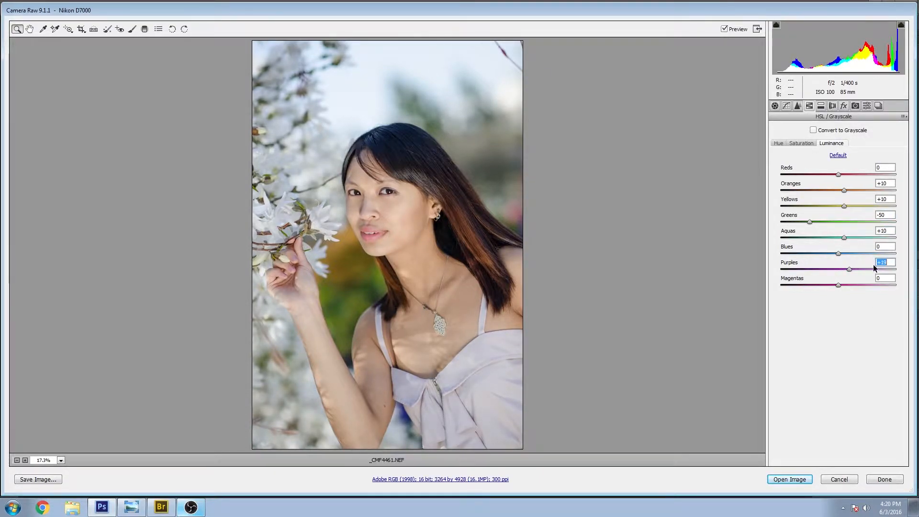
type("40")
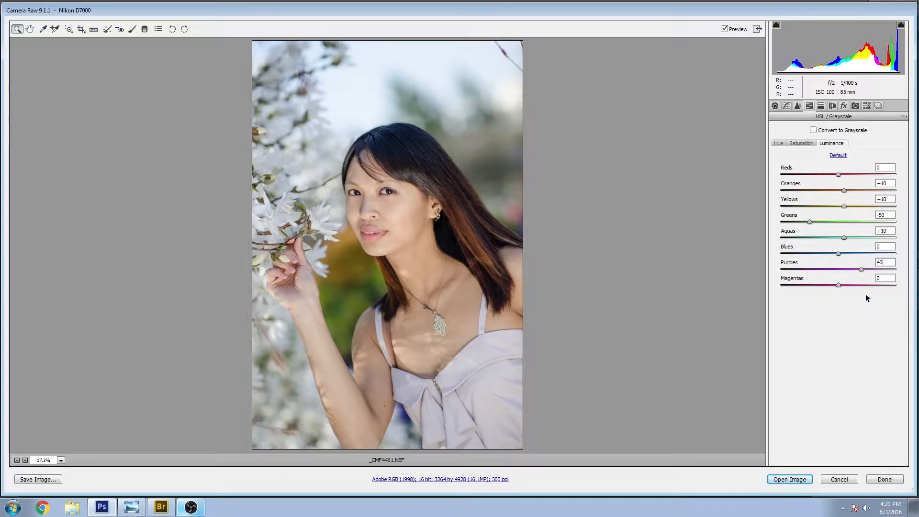
Step: Enable lens profile corrections for the Nikon 85mm lens, toggling them to compare the effect
left_click(844, 105)
left_click(832, 106)
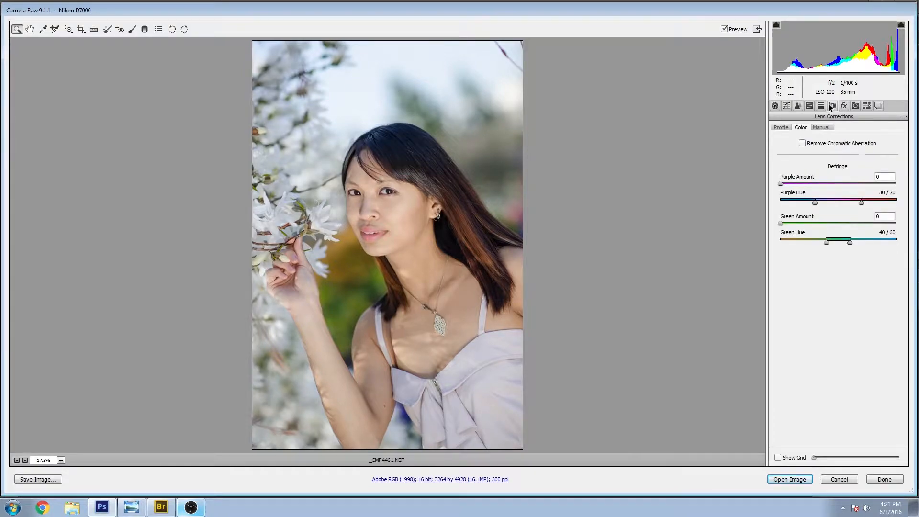
left_click(778, 127)
left_click(801, 143)
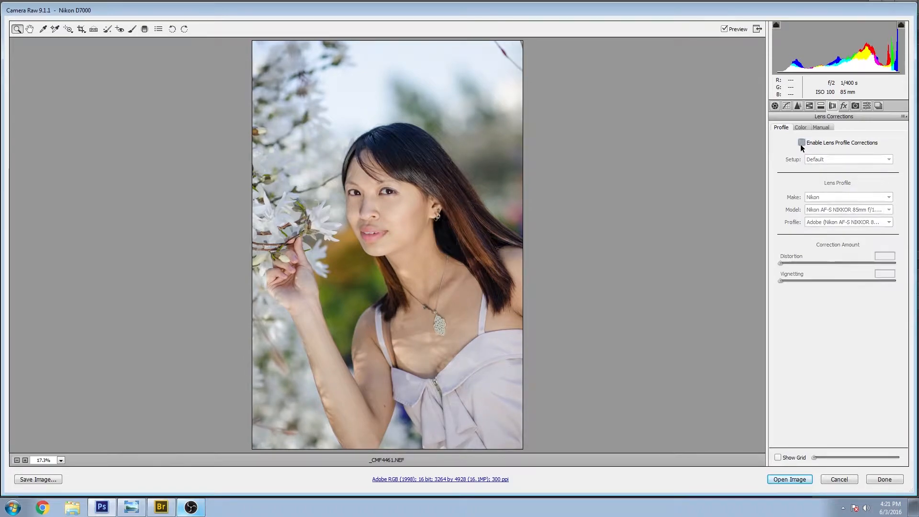
left_click(802, 144)
left_click(801, 144)
left_click(802, 143)
left_click(801, 144)
left_click(802, 144)
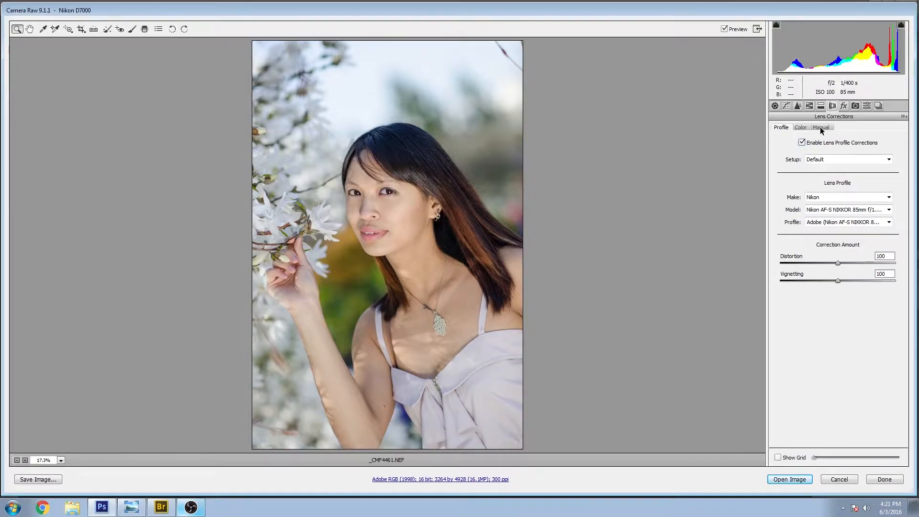
Step: Defringe the hair edges with a purple amount of 6, a green amount of 5 and a green hue range of 42/83
left_click(803, 127)
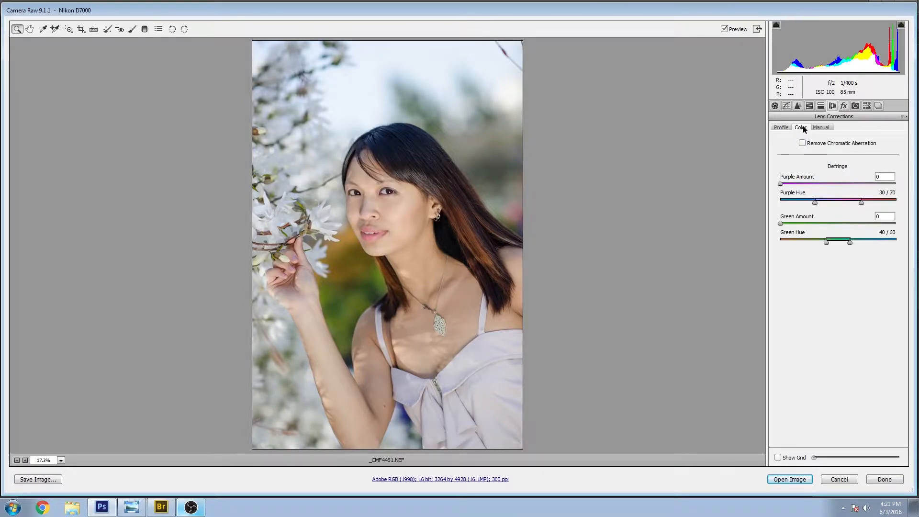
left_click_drag(245, 167, 444, 376)
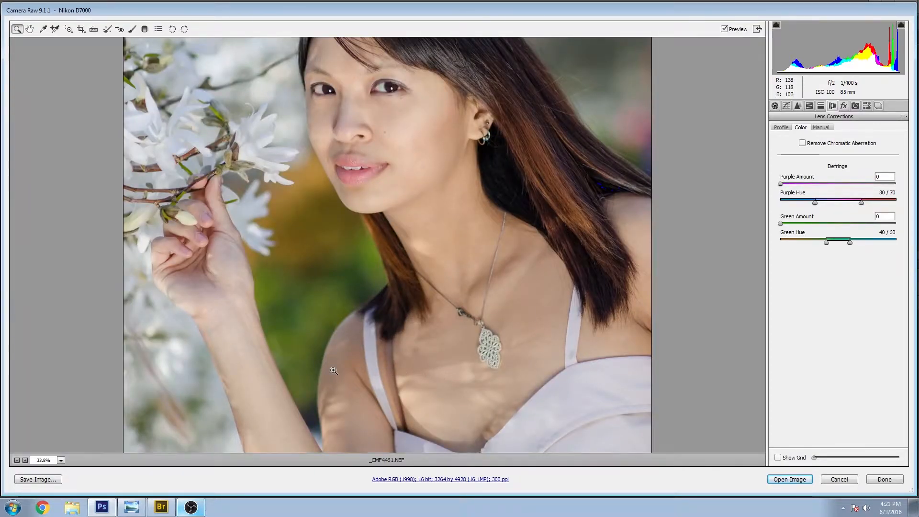
scroll(334, 370, "up", 3)
scroll(334, 370, "up", 3)
left_click_drag(226, 192, 432, 254)
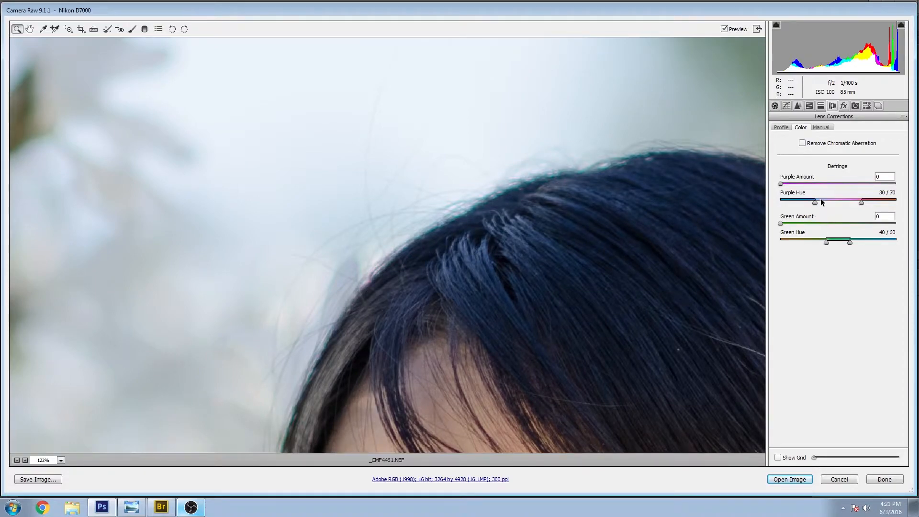
left_click_drag(780, 183, 816, 187)
left_click(780, 224)
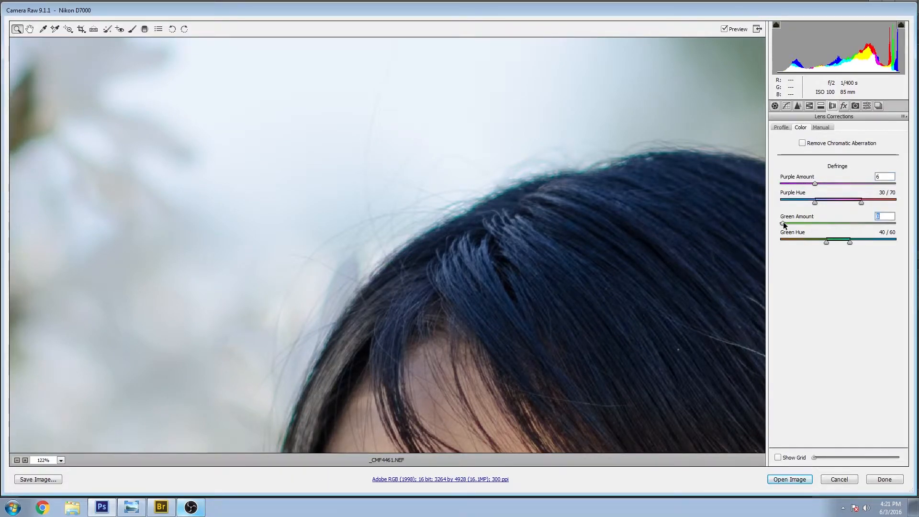
left_click_drag(876, 221, 874, 244)
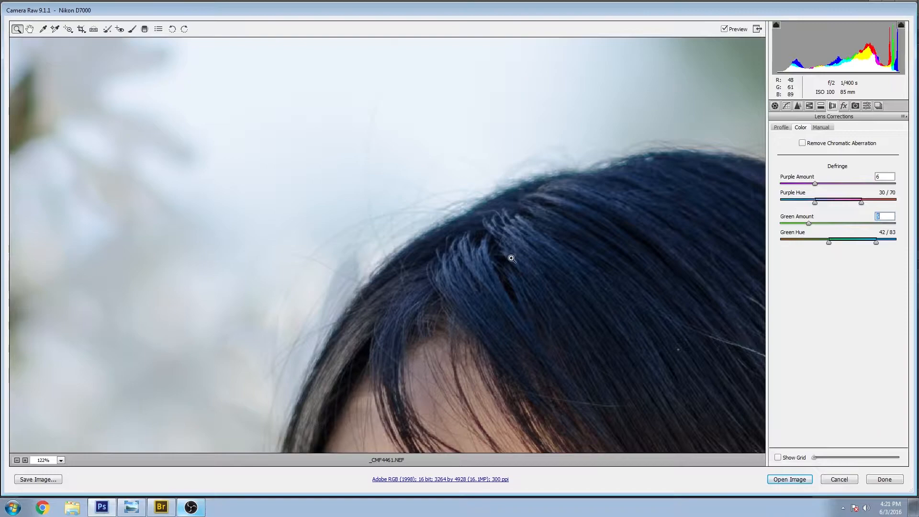
Step: Examine the hair, arm and dress edges up close for remaining color fringes, and review the whole photo
left_click(533, 316, "alt")
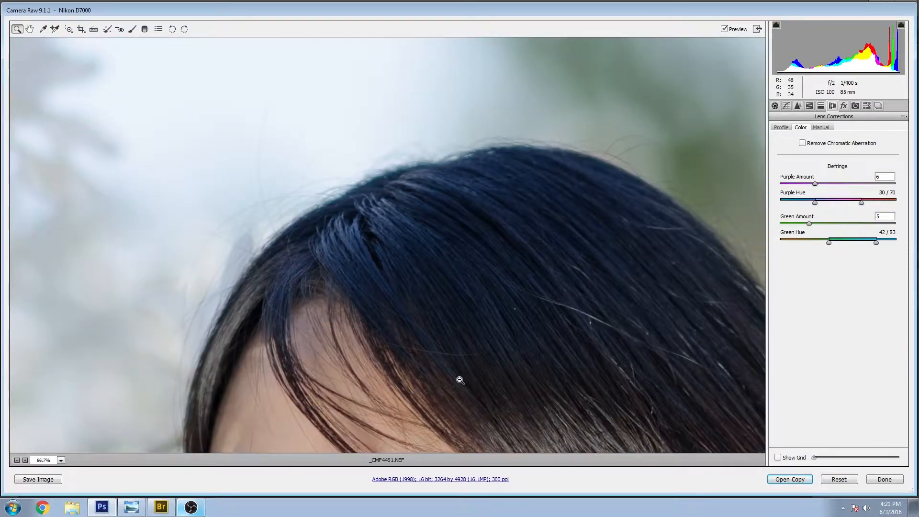
left_click(455, 380, "alt")
left_click(453, 381, "alt")
left_click(453, 382, "alt")
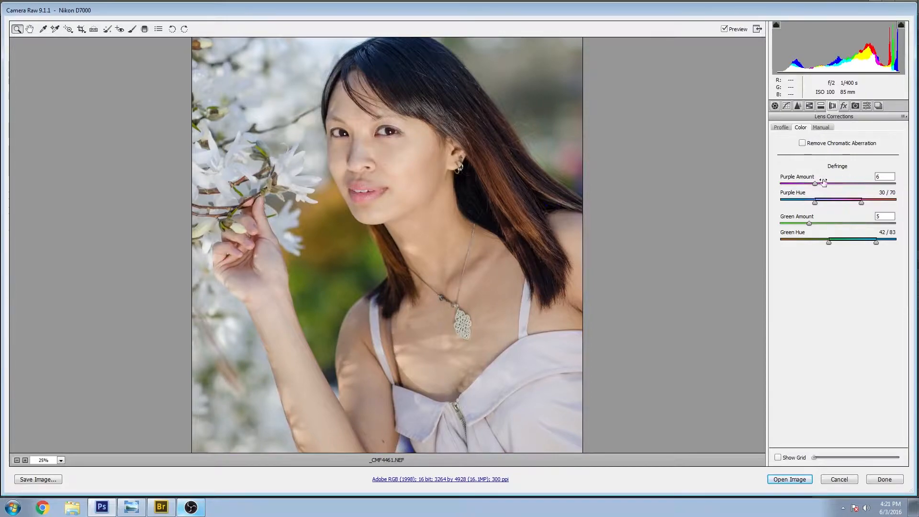
left_click(412, 370, "alt")
left_click_drag(271, 305, 421, 388)
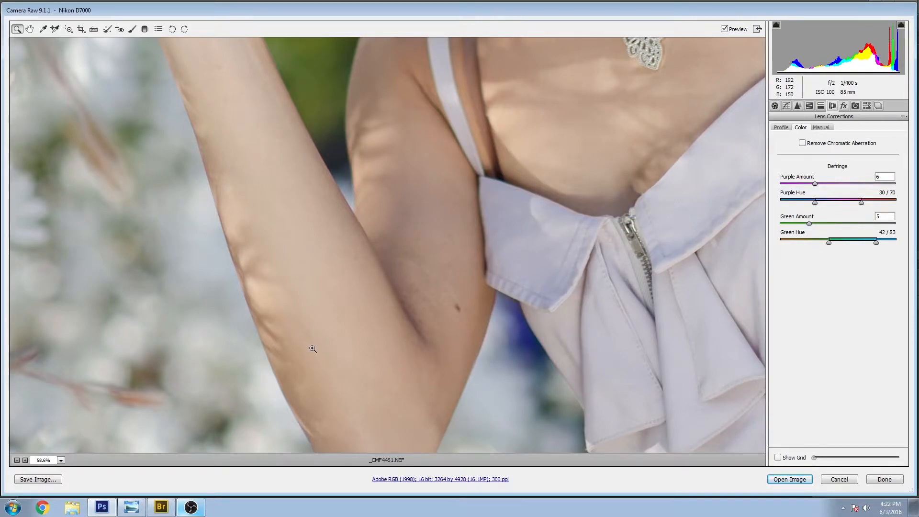
scroll(313, 348, "up", 3)
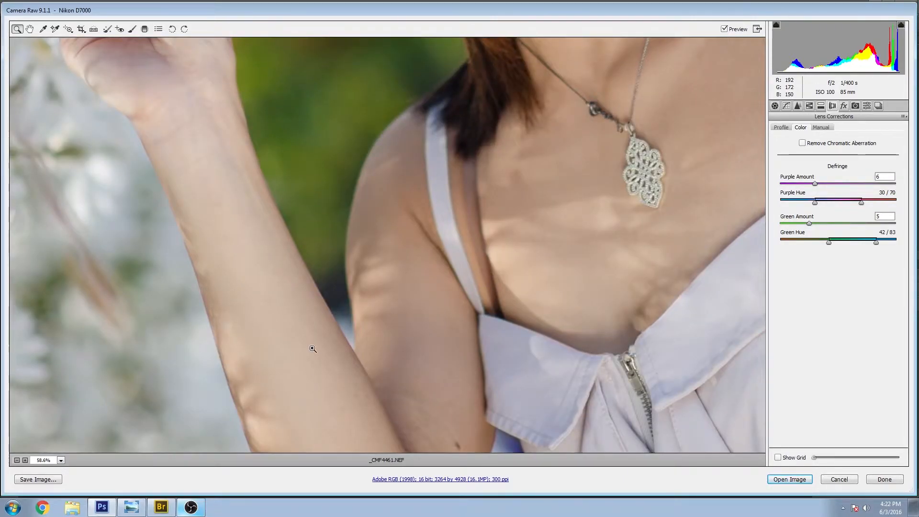
scroll(552, 345, "up", 3)
scroll(551, 343, "up", 2)
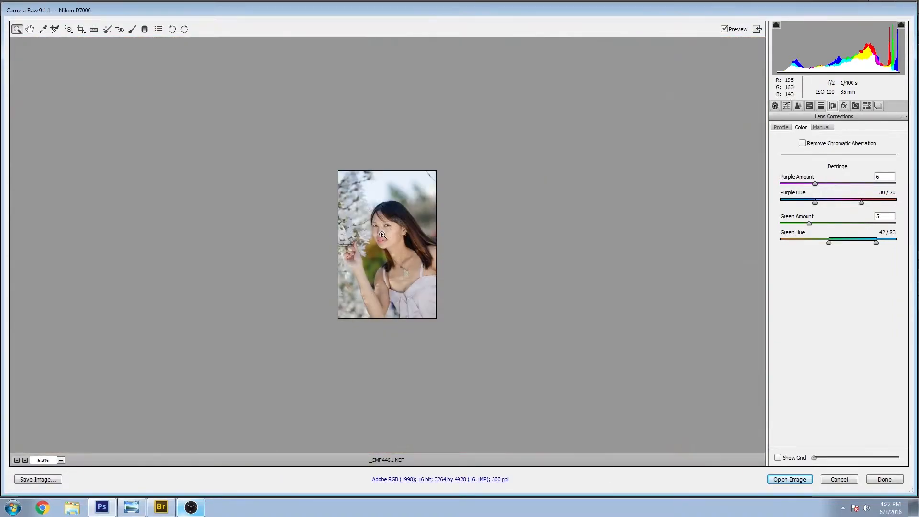
left_click(414, 232)
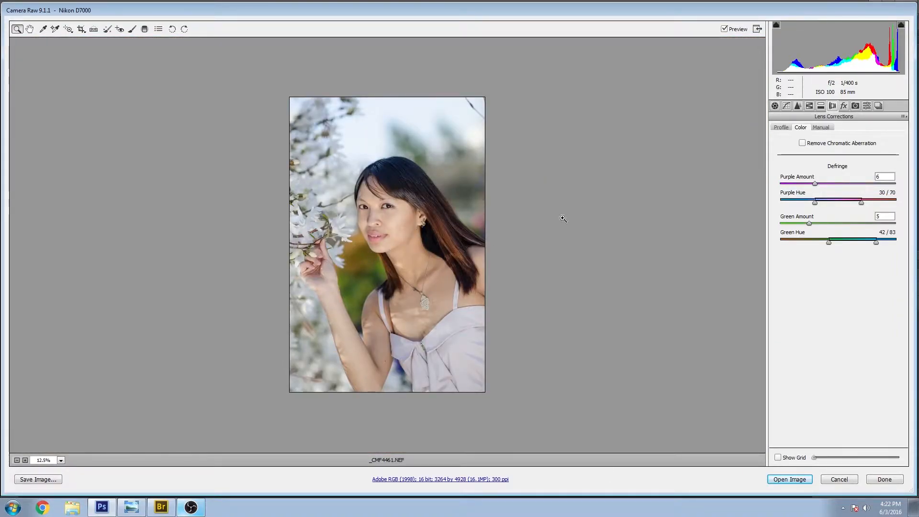
Step: Open the developed image in Photoshop and duplicate the Background layer twice
left_click(789, 480)
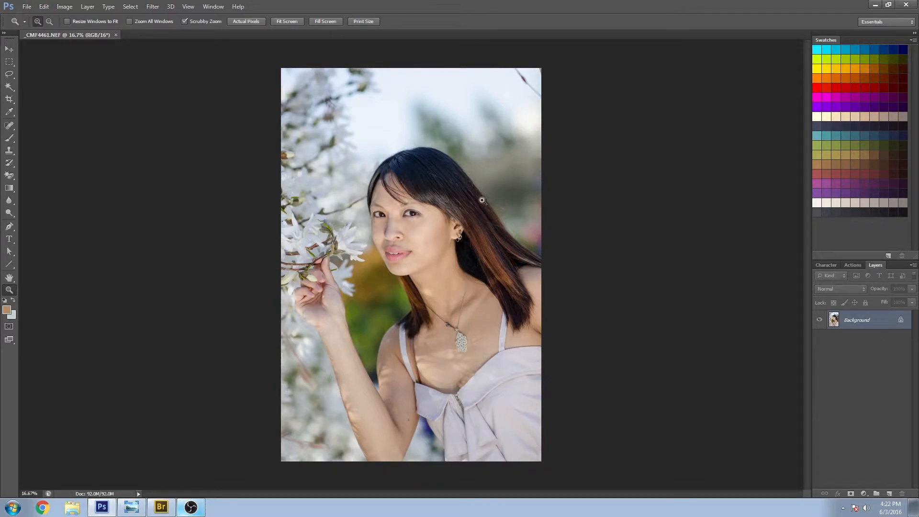
left_click_drag(884, 319, 889, 493)
Step: Rename the lower background copy as "low" and the upper copy as "high"
double_click(866, 338)
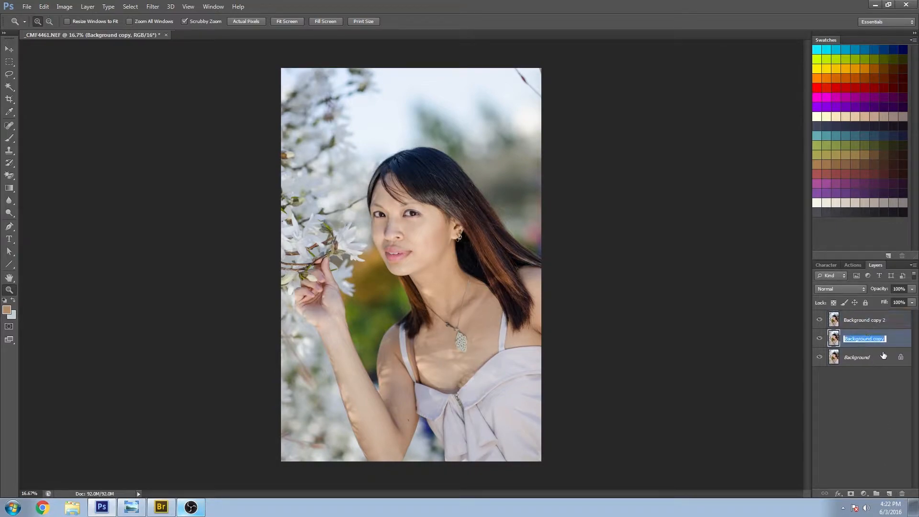
type("low")
key("Return")
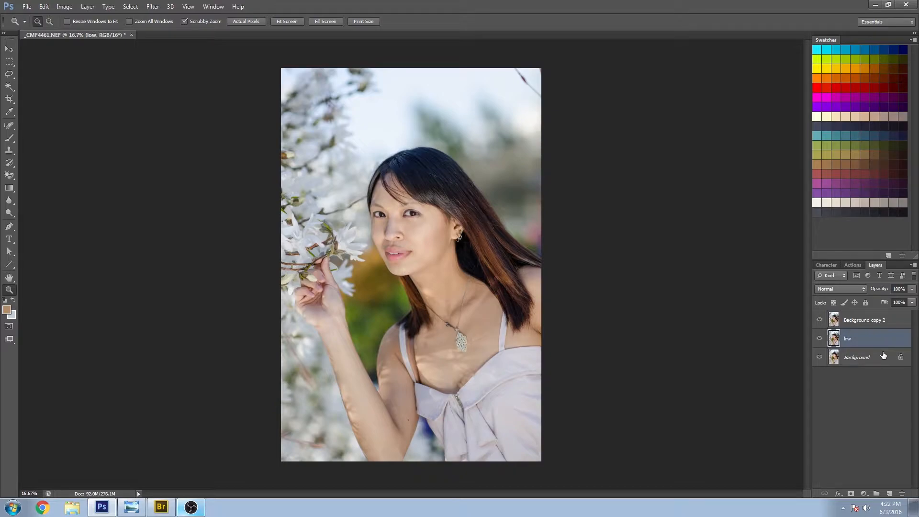
double_click(873, 320)
type("high")
key("Return")
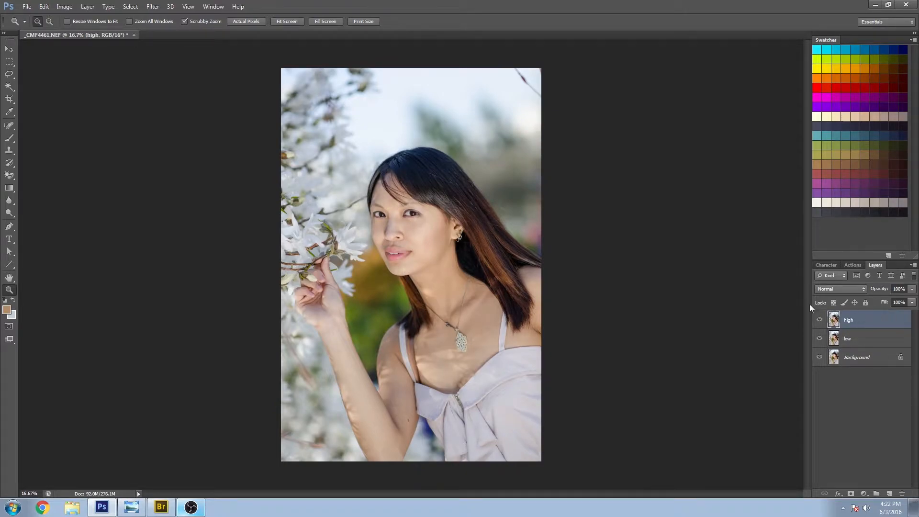
Step: Hide the "high" layer and apply a Gaussian Blur with a 10-pixel radius to the "low" layer
left_click(818, 321)
left_click(847, 338)
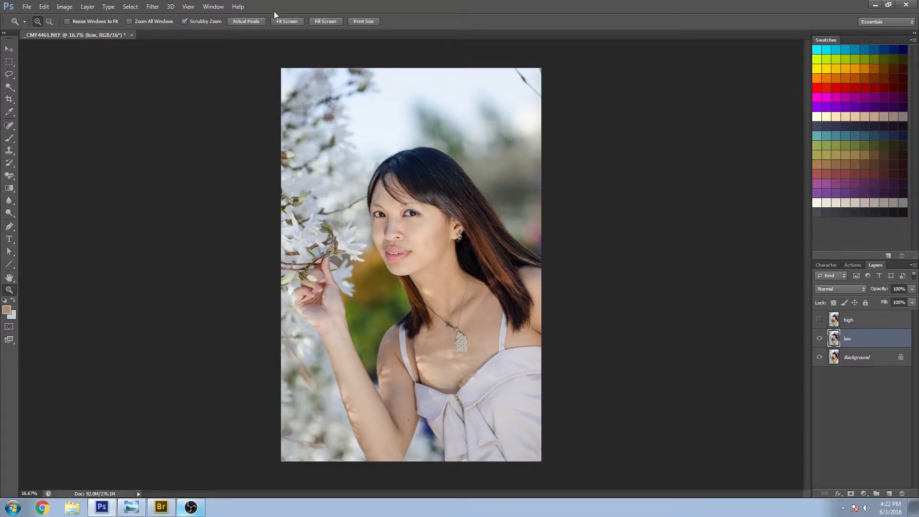
left_click(153, 7)
mouse_move(163, 103)
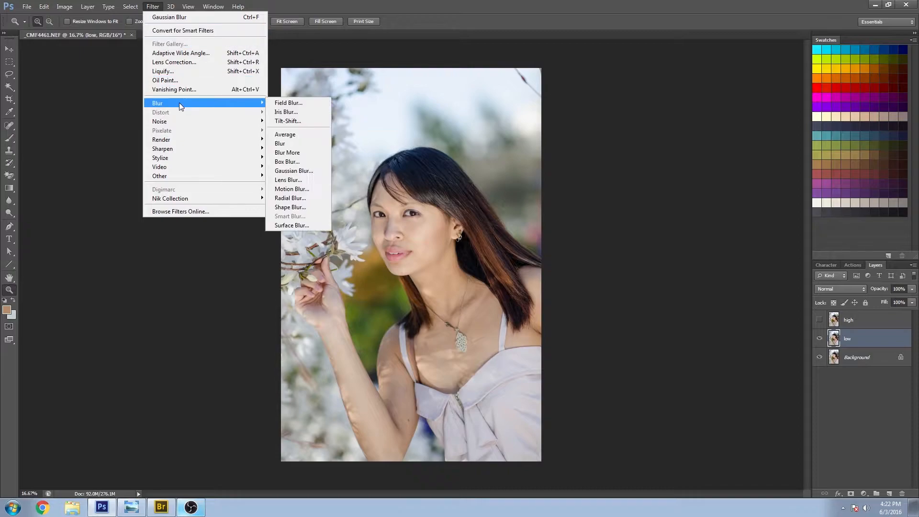
left_click(301, 173)
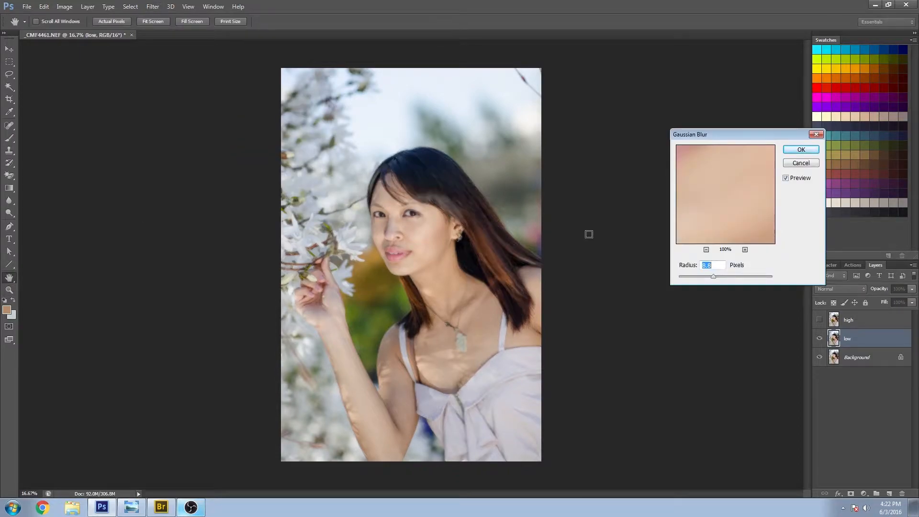
mouse_move(713, 276)
left_mouse_down()
mouse_move(676, 276)
mouse_move(717, 276)
left_mouse_up()
mouse_move(716, 276)
left_mouse_down()
mouse_move(725, 277)
mouse_move(717, 276)
left_mouse_up()
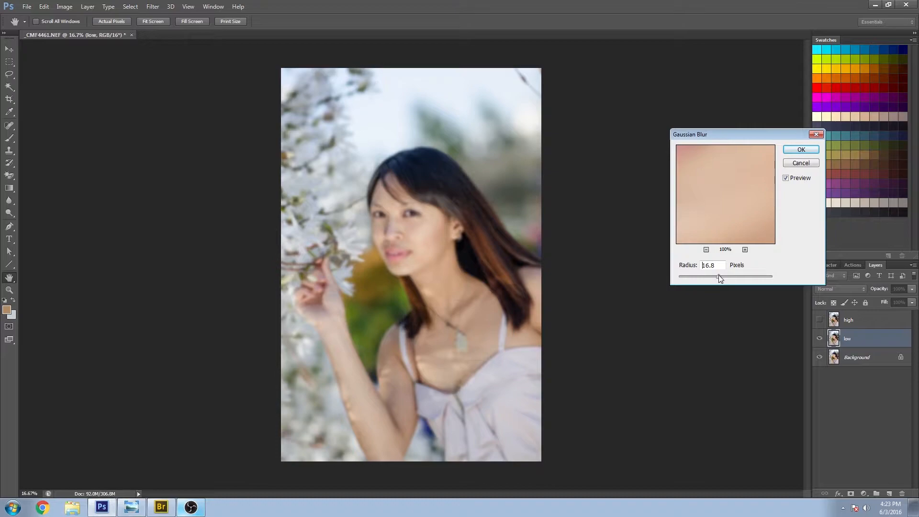
left_click_drag(719, 274, 720, 275)
left_click_drag(717, 277, 717, 278)
type("10")
left_click(794, 151)
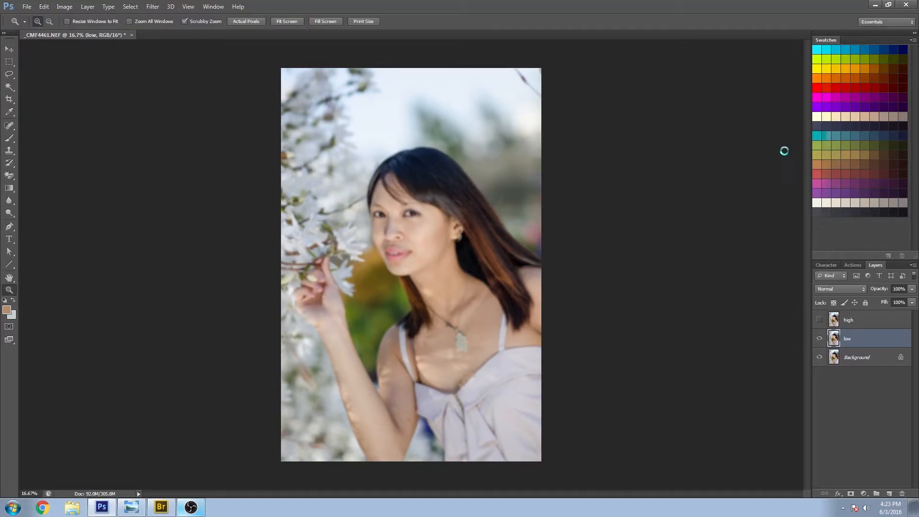
Step: Show the "high" layer and use Apply Image on it with layer "low", RGB channel, Subtract blending, scale 2 and offset 128
left_click(819, 320)
left_click(836, 322)
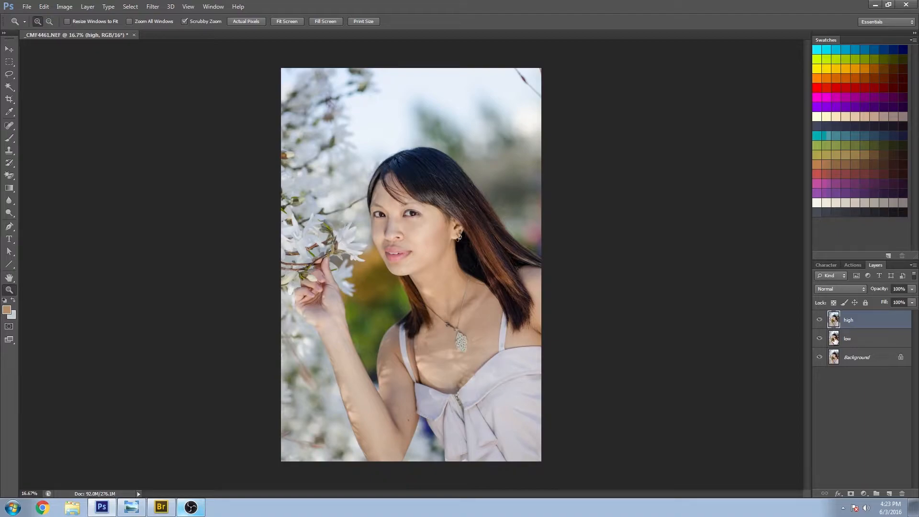
left_click(64, 6)
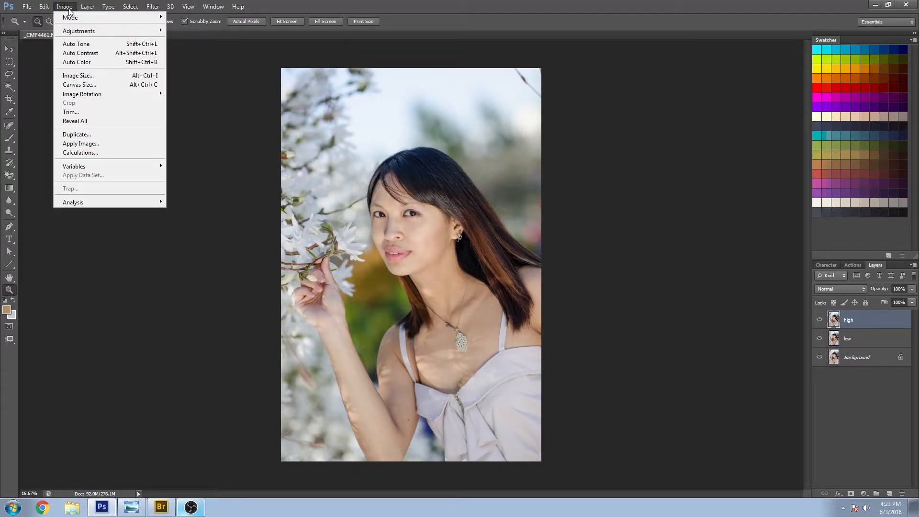
left_click(106, 146)
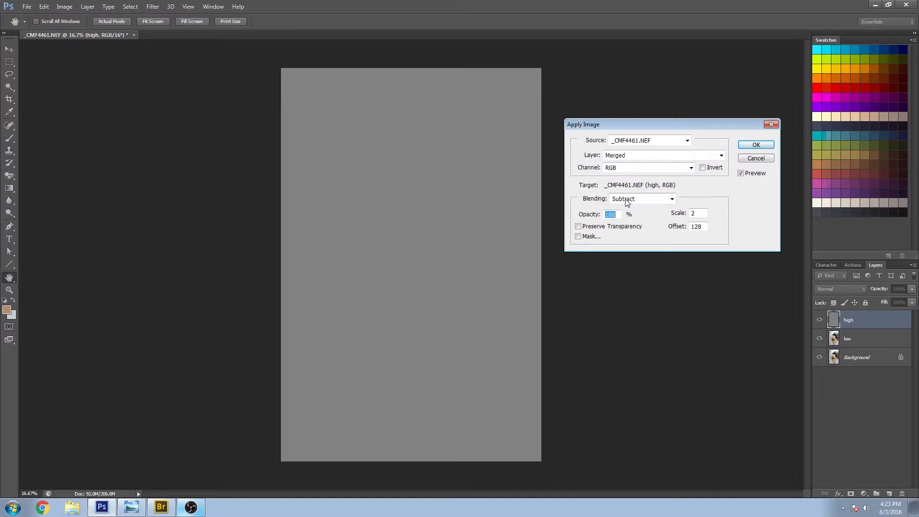
left_click(695, 216)
left_click_drag(707, 227, 690, 229)
left_click(640, 156)
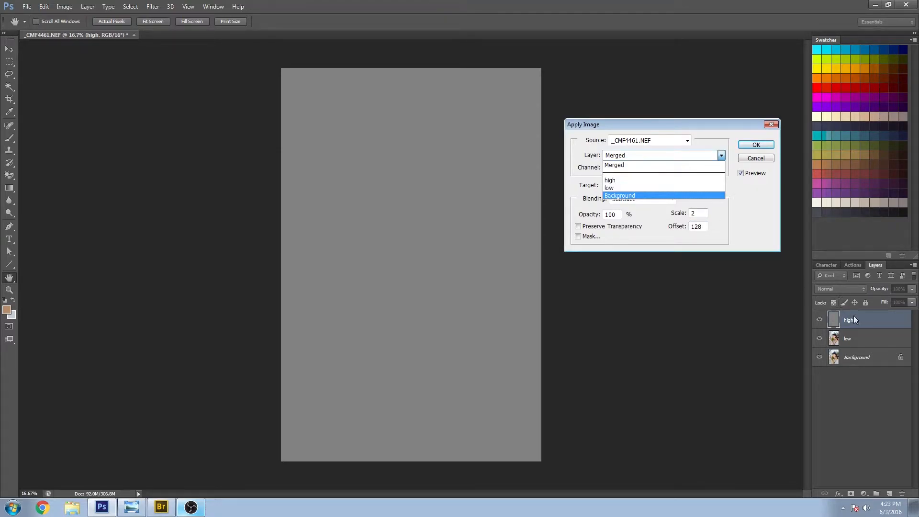
left_click(629, 188)
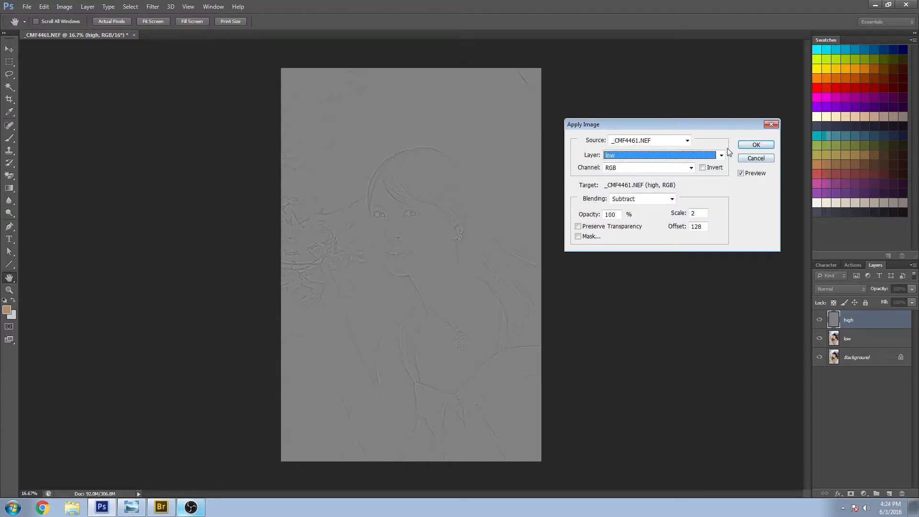
left_click(756, 145)
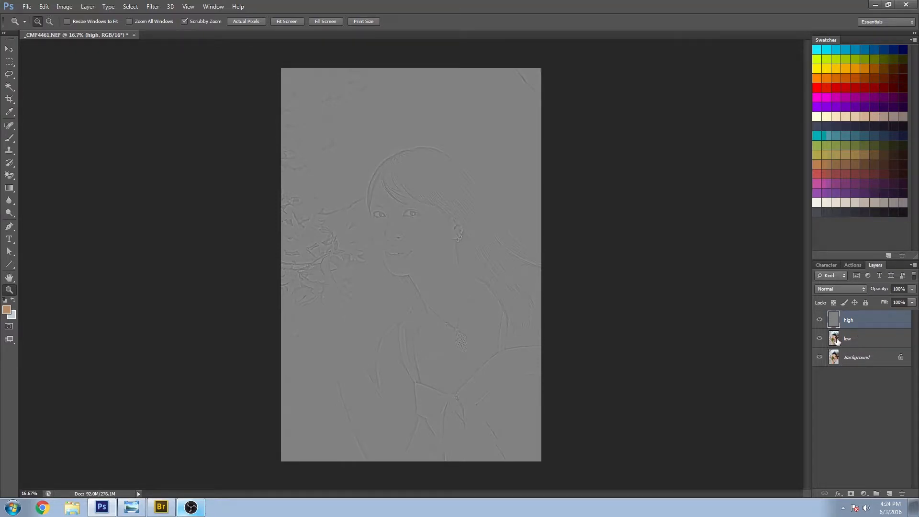
Step: Compare the image with the "high" layer off and on, and set that layer's blending mode to Linear Light
left_click(819, 319)
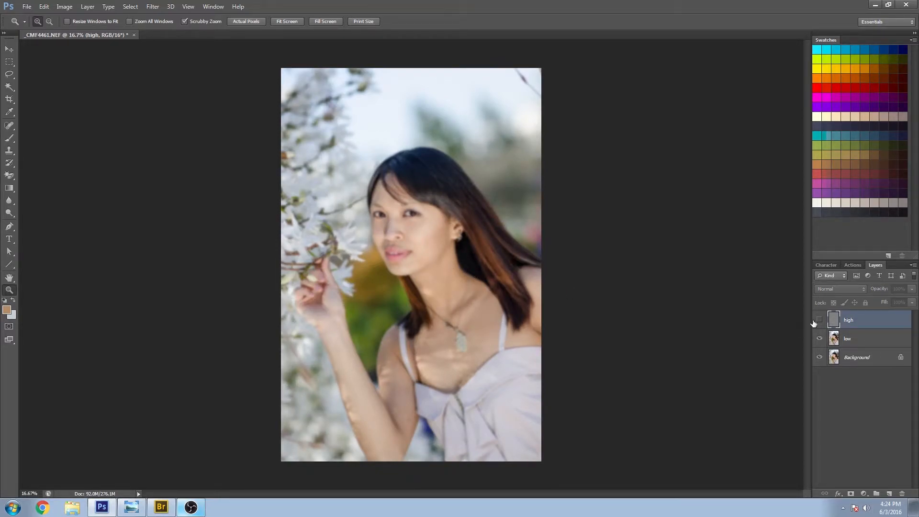
left_click(820, 320)
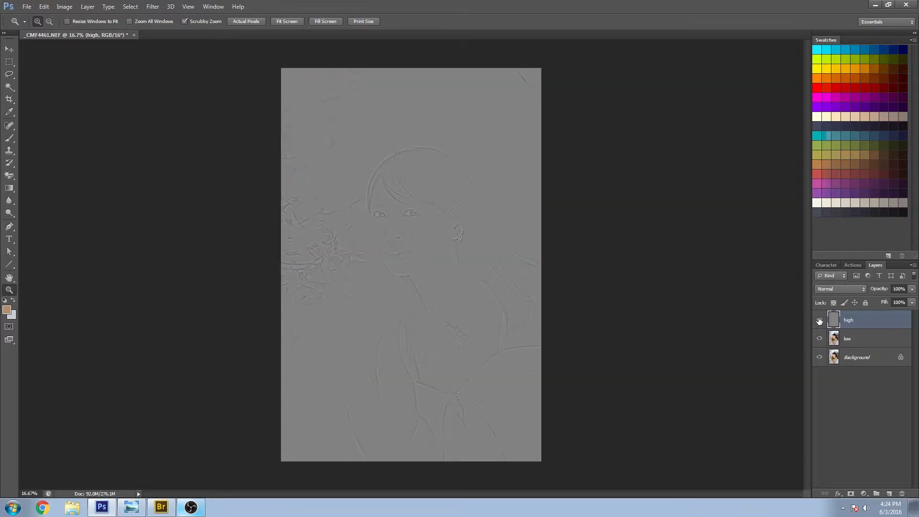
left_click(841, 289)
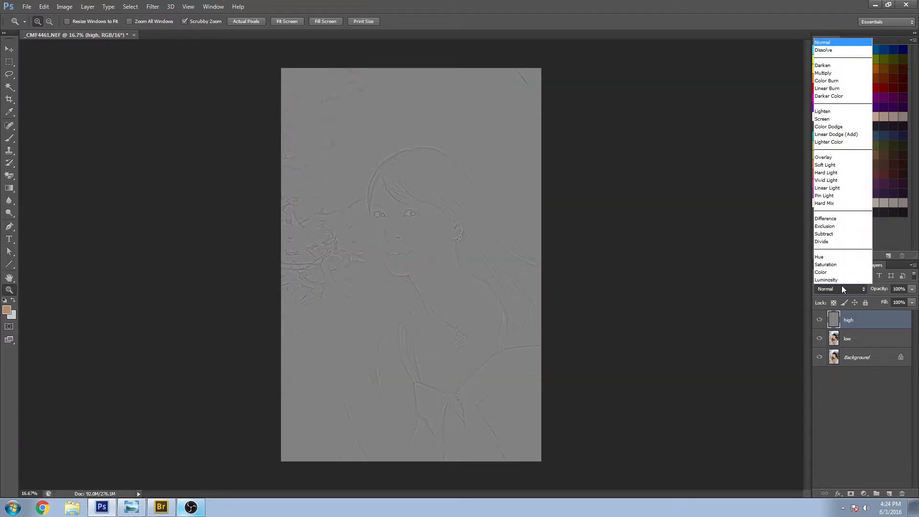
left_click(841, 188)
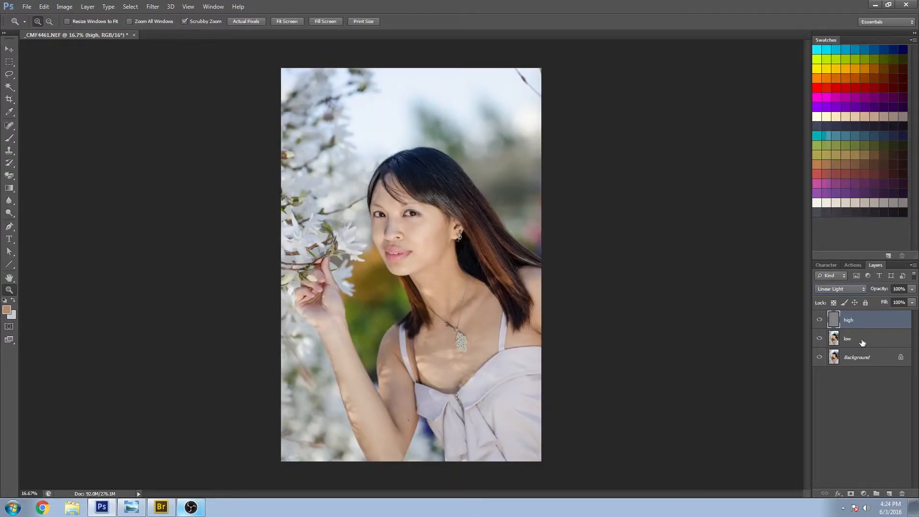
Step: Group the "high" and "low" layers as "FS" and compare the image with the group off and on
left_click(863, 339, "shift")
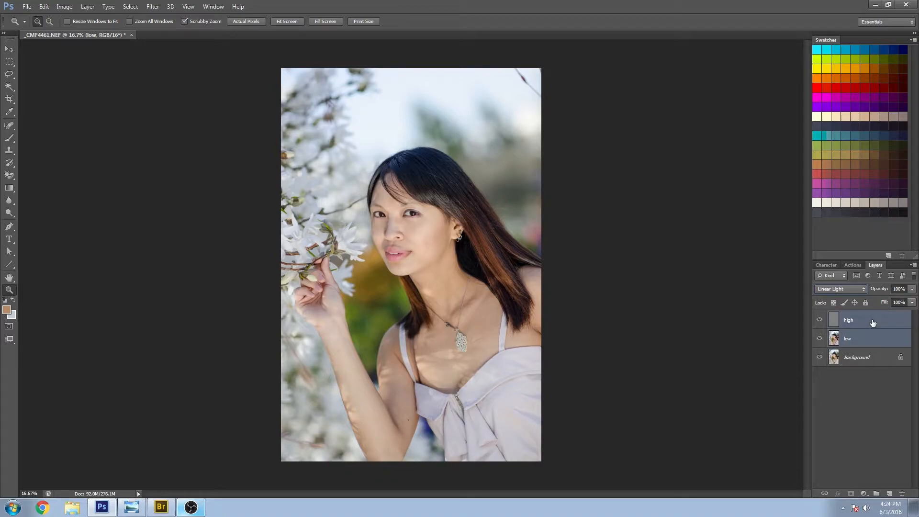
left_click(912, 265)
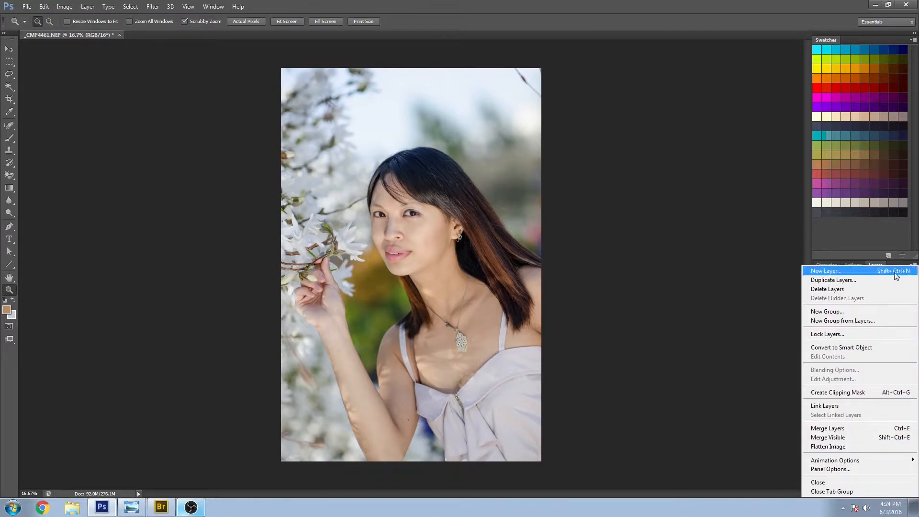
left_click(851, 320)
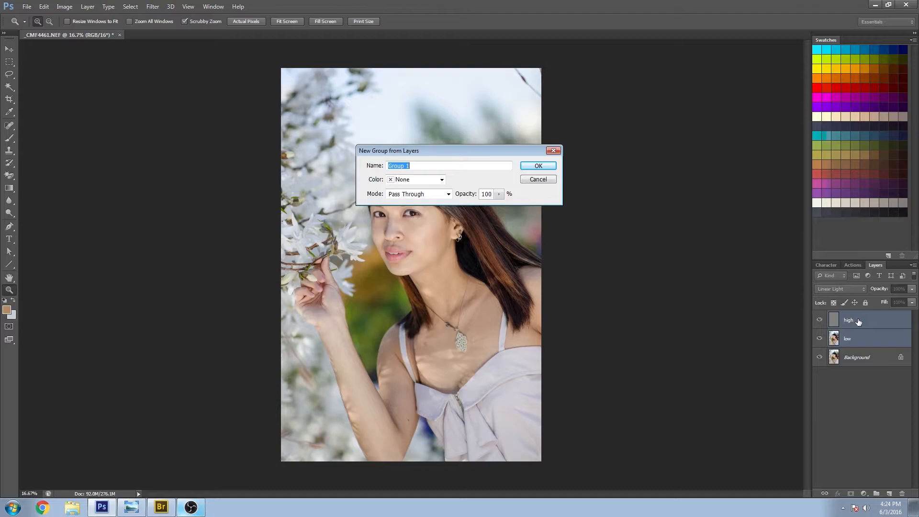
type("FS")
key("Return")
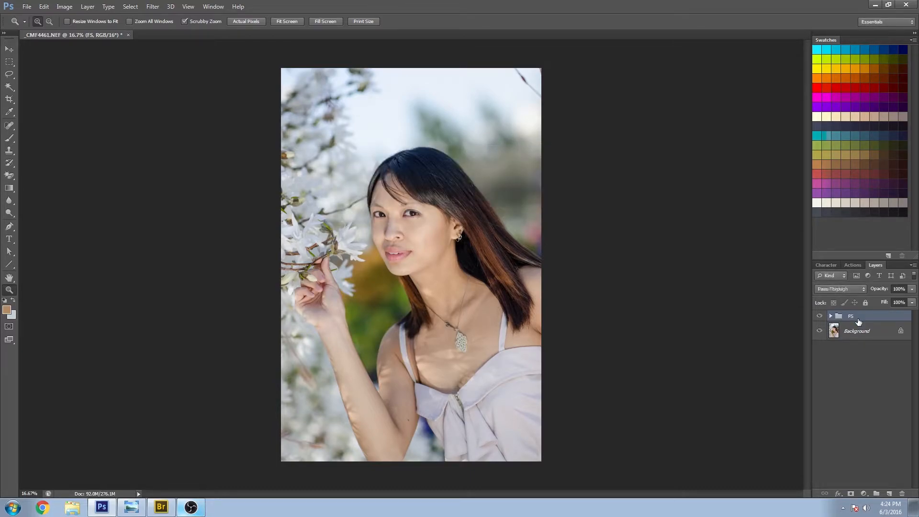
left_click(819, 316)
left_click(820, 316)
Step: Hide "high" inside the FS group and blur a lassoed cheek patch on the "low" layer with a 10-pixel Gaussian Blur
left_click(830, 316)
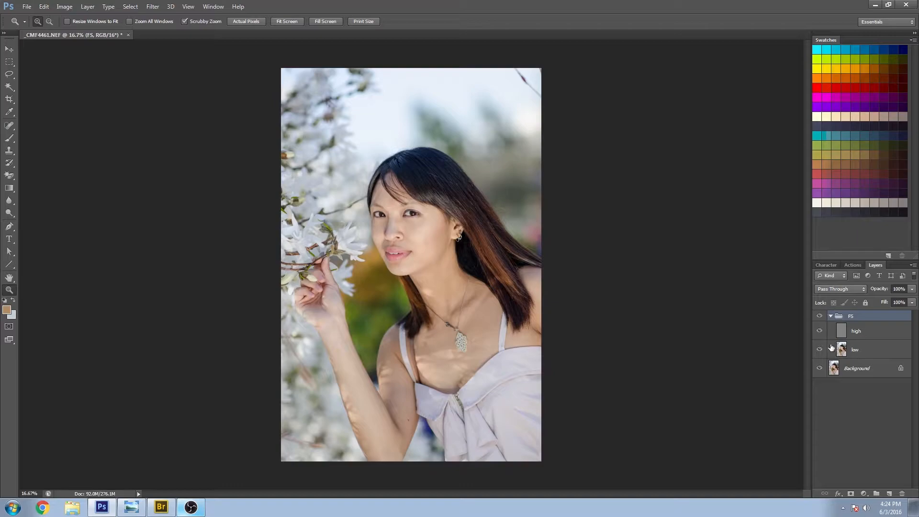
left_click(819, 330)
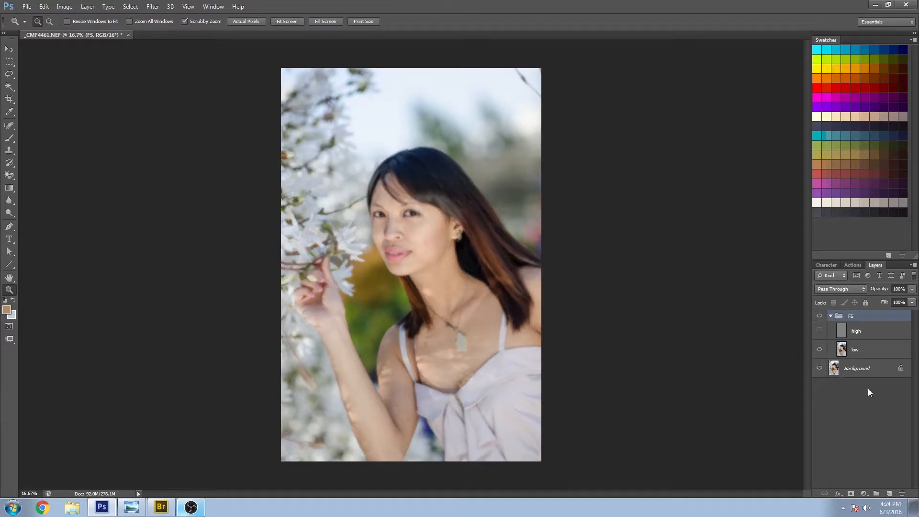
left_click_drag(421, 201, 470, 263)
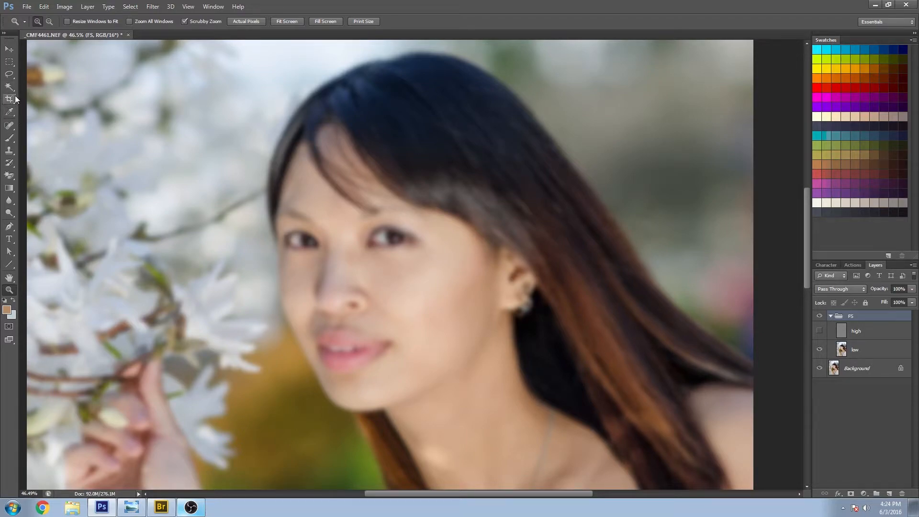
left_click(10, 75)
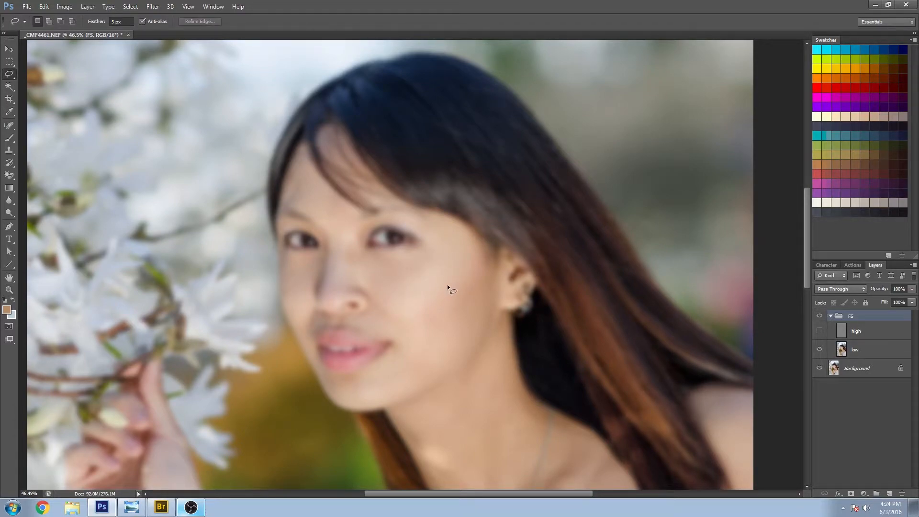
mouse_move(409, 319)
left_mouse_down()
mouse_move(437, 320)
mouse_move(459, 287)
left_mouse_up()
left_click(149, 7)
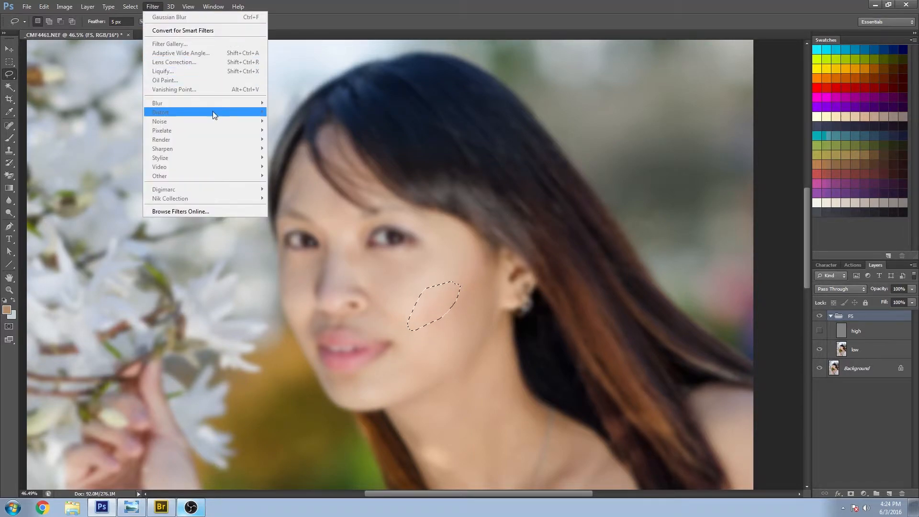
left_click(843, 348)
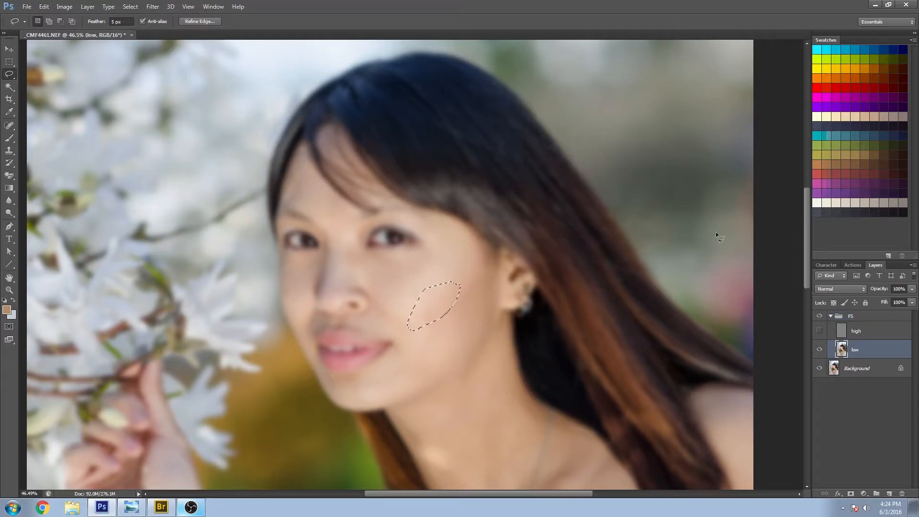
left_click(152, 7)
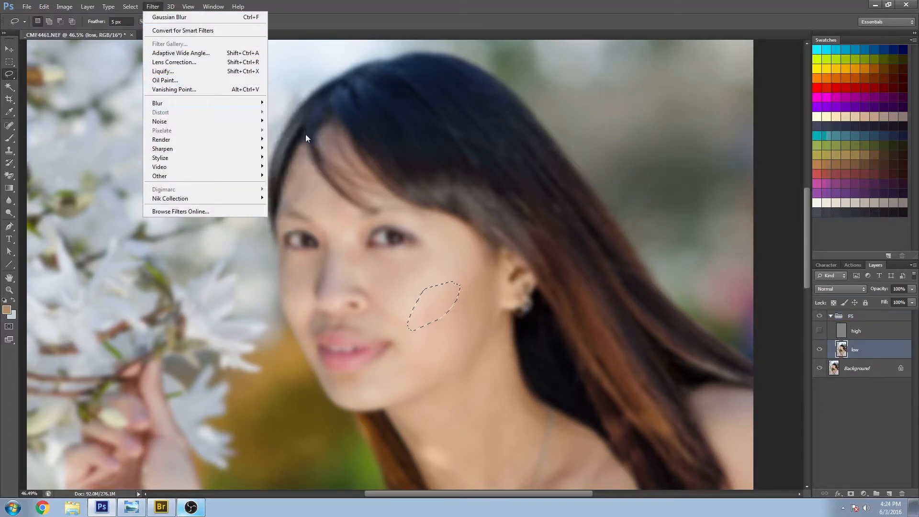
mouse_move(251, 103)
left_click(299, 174)
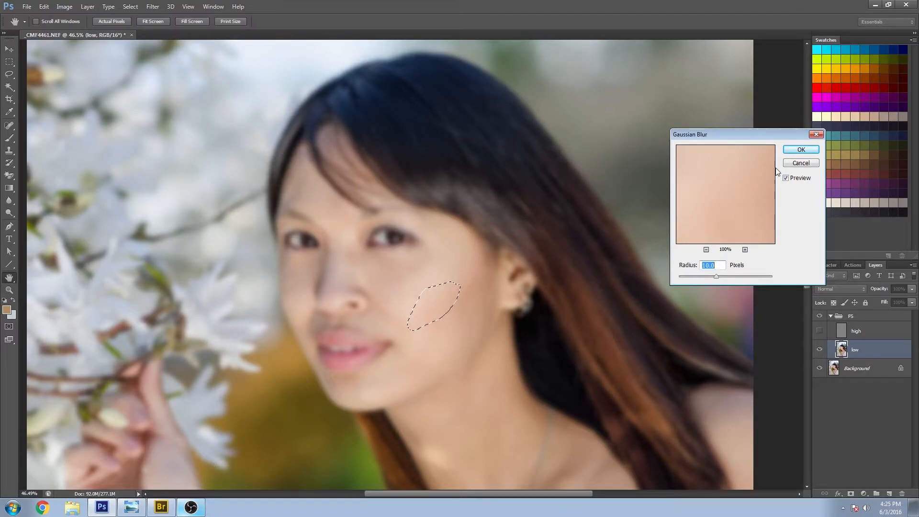
left_click(801, 149)
key("ctrl+d")
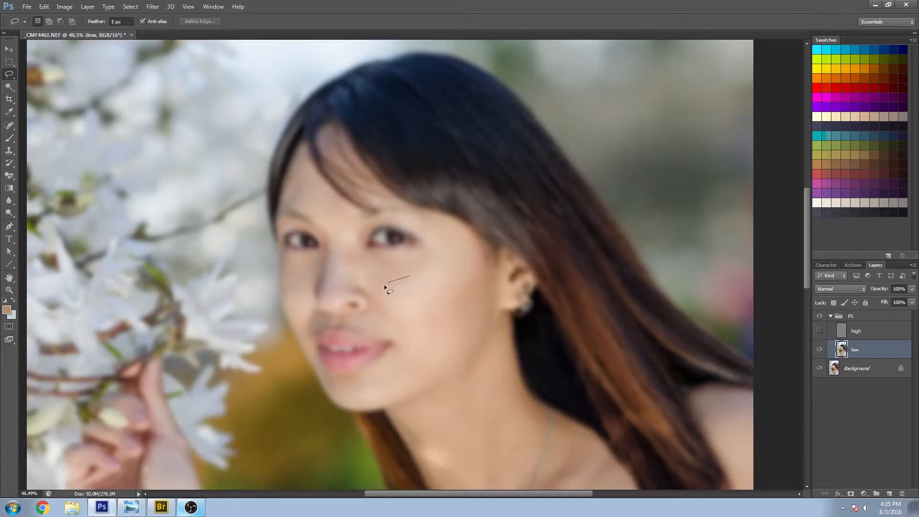
Step: Lasso small patches on the cheek, nose bridge and forehead of the "low" layer and repeat the Gaussian Blur on each
left_click_drag(419, 273, 420, 273)
key("ctrl+d")
left_click_drag(420, 266, 421, 269)
key("ctrl+d")
mouse_move(345, 240)
left_mouse_down()
mouse_move(345, 271)
mouse_move(359, 279)
mouse_move(359, 226)
left_mouse_up()
key("ctrl+d")
key("ctrl+d")
mouse_move(302, 163)
left_mouse_down()
mouse_move(297, 206)
mouse_move(313, 204)
mouse_move(306, 163)
mouse_move(311, 206)
left_mouse_up()
key("ctrl+d")
key("ctrl+d")
left_click_drag(343, 209, 344, 211)
key("ctrl+d")
Step: Smooth patches on the far cheek, beside the mouth and nose, and under the eye with the same Gaussian Blur
mouse_move(292, 314)
left_mouse_down()
mouse_move(302, 292)
mouse_move(286, 303)
mouse_move(304, 316)
mouse_move(300, 269)
left_mouse_up()
key("ctrl+d")
key("ctrl+d")
left_click_drag(398, 339, 400, 340)
key("ctrl+d")
left_click_drag(376, 297, 378, 301)
key("ctrl+d")
left_click_drag(415, 265, 353, 259)
key("ctrl+d")
Step: Lasso uneven patches along the jaw and on the neck and soften each with the same Gaussian Blur
left_click_drag(471, 363, 448, 259)
left_click_drag(459, 253, 462, 269)
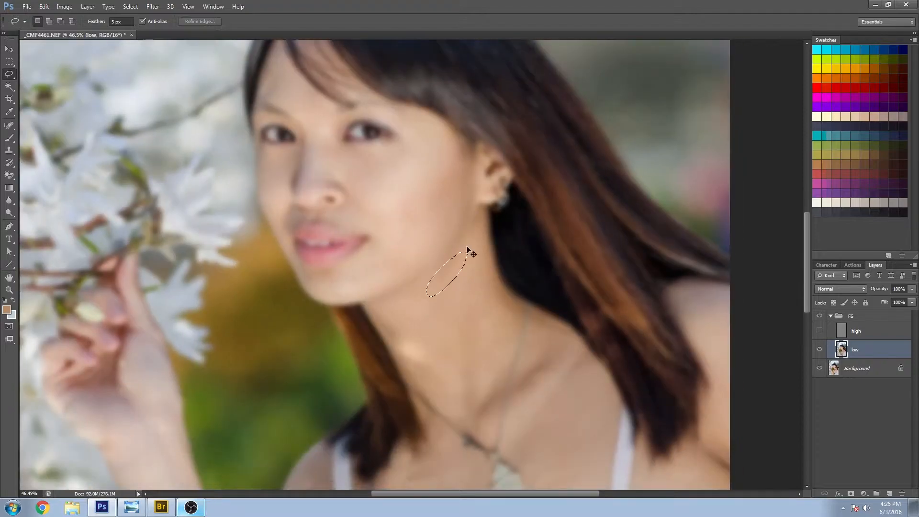
left_click_drag(434, 372, 437, 355)
key("ctrl+d")
mouse_move(489, 306)
left_mouse_down()
mouse_move(472, 361)
mouse_move(496, 373)
left_mouse_up()
key("ctrl+d")
Step: Soften the bright patches on the chest around and below the pendant with lasso selections and the repeated Gaussian Blur
left_click_drag(582, 371, 525, 184)
left_click_drag(471, 355, 478, 249)
mouse_move(411, 211)
left_mouse_down()
mouse_move(449, 243)
mouse_move(443, 233)
left_mouse_up()
key("ctrl+d")
left_click_drag(349, 254, 353, 255)
key("ctrl+d")
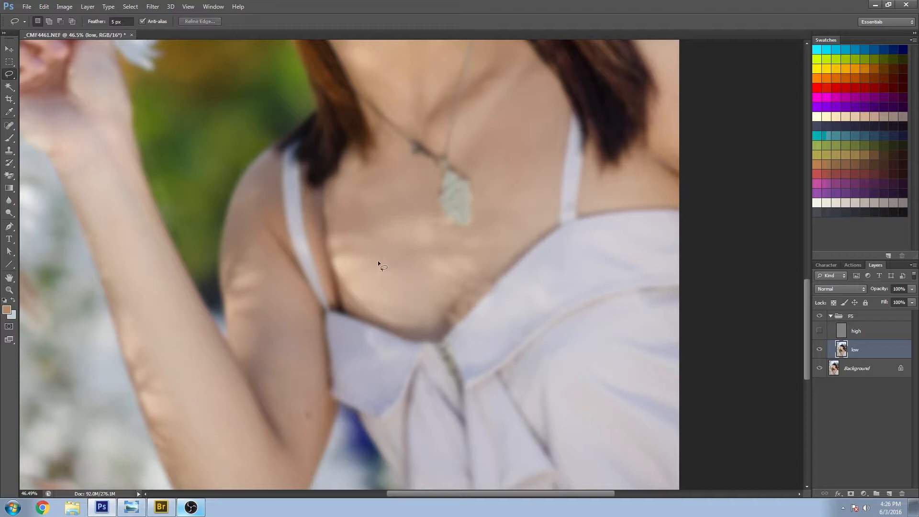
left_click_drag(402, 307, 398, 278)
key("ctrl+d")
left_click_drag(442, 231, 441, 229)
key("ctrl+d")
key("ctrl+d")
Step: Blur the remaining uneven patches on the chest beside the dress neckline using the same Gaussian Blur
left_click_drag(480, 271, 481, 271)
key("ctrl+d")
mouse_move(464, 240)
left_mouse_down()
mouse_move(479, 249)
mouse_move(459, 266)
left_mouse_up()
key("ctrl+d")
key("ctrl+d")
left_click_drag(483, 274, 488, 257)
key("ctrl+d")
key("ctrl+d")
Step: Lasso patches on the shoulder and arm and smooth each with the same Gaussian Blur
left_click_drag(258, 307, 265, 311)
key("ctrl+d")
left_click_drag(267, 187, 274, 185)
key("ctrl+d")
left_click_drag(263, 224, 260, 218)
key("ctrl+d")
left_click_drag(271, 325, 378, 225)
left_click_drag(397, 287, 396, 282)
key("ctrl+d")
Step: Smooth the bright neck patch and further spots on the cheek and nose bridge with the repeated Gaussian Blur
mouse_move(267, 251)
left_mouse_down()
mouse_move(252, 317)
mouse_move(289, 279)
left_mouse_up()
key("ctrl+f")
key("ctrl+d")
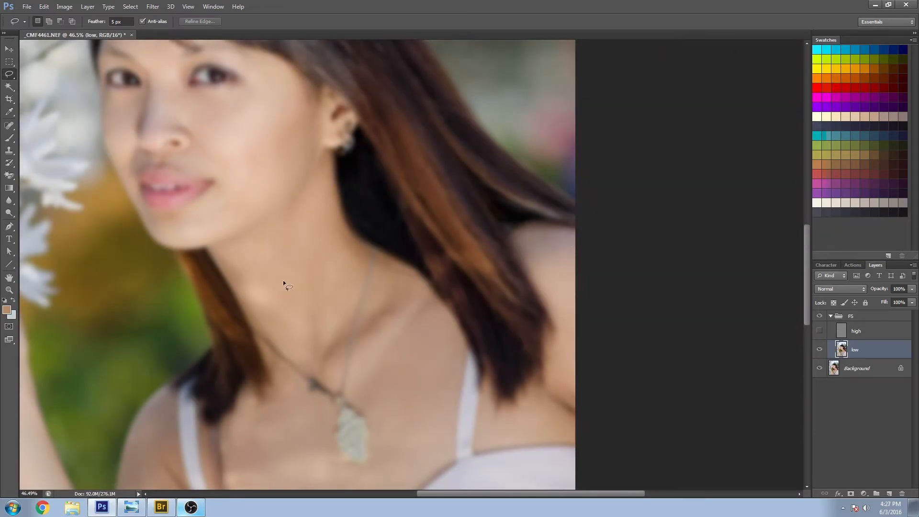
left_click_drag(287, 271, 238, 294)
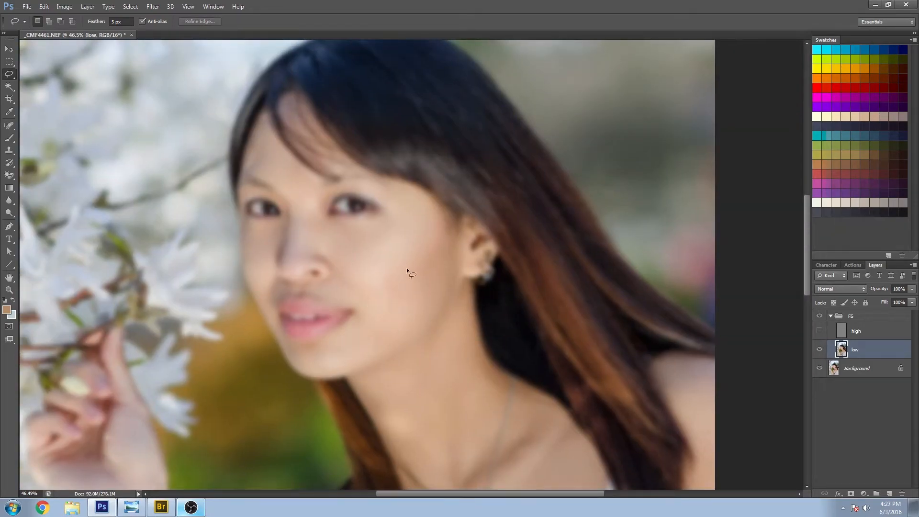
left_click_drag(406, 268, 439, 260)
left_click_drag(277, 225, 281, 232)
Step: Show the "high" layer again, collapse the FS group and compare the portrait with the group off and on
left_click(819, 331)
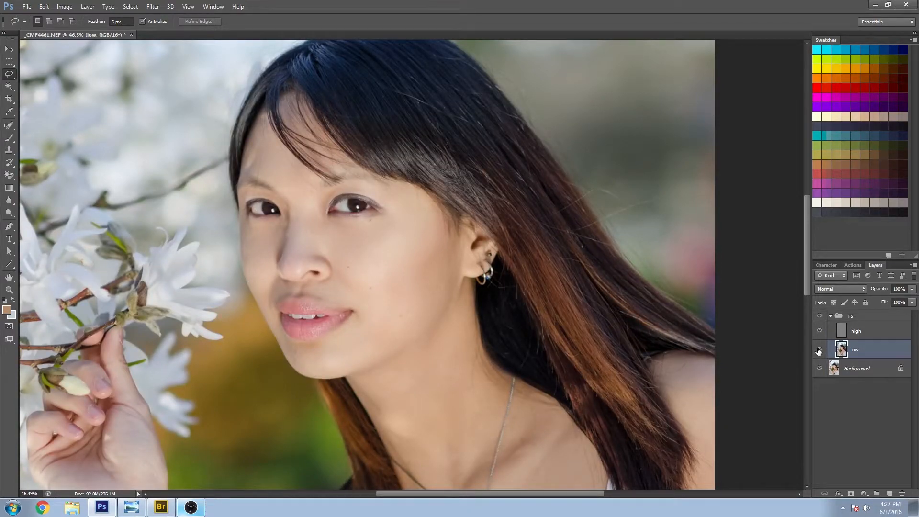
left_click(831, 316)
left_click(821, 317)
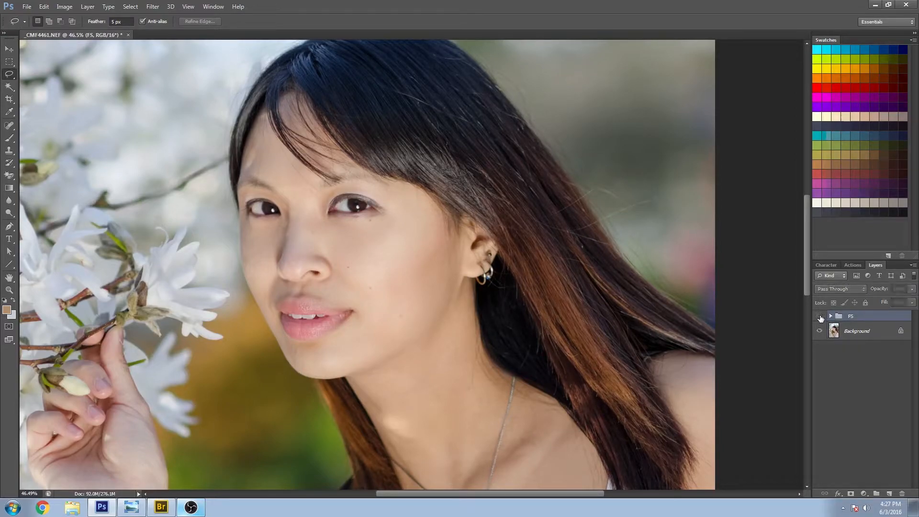
left_click(820, 317)
left_click(820, 317)
left_click(820, 317)
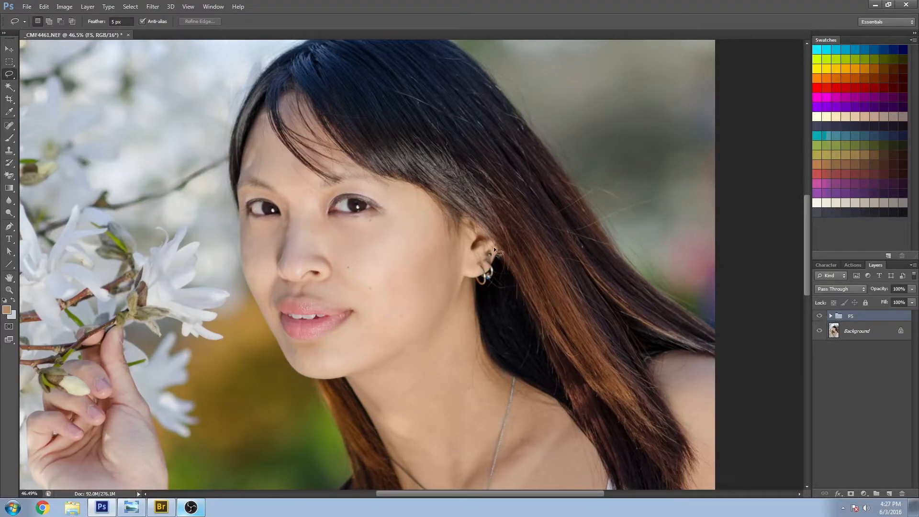
Step: Fit the whole portrait on screen and compare it with the FS group off and on
key("alt")
left_click(9, 289)
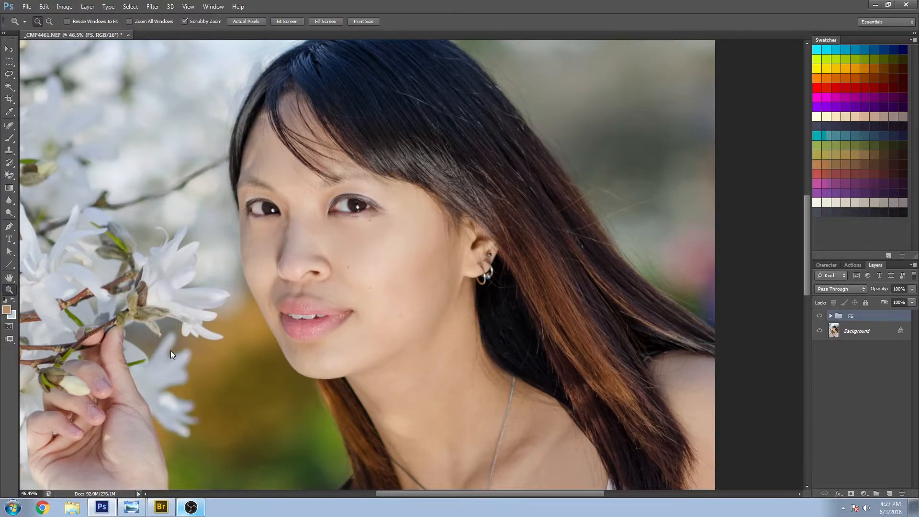
left_click(433, 425, "alt")
left_click(433, 421, "alt")
right_click(433, 421)
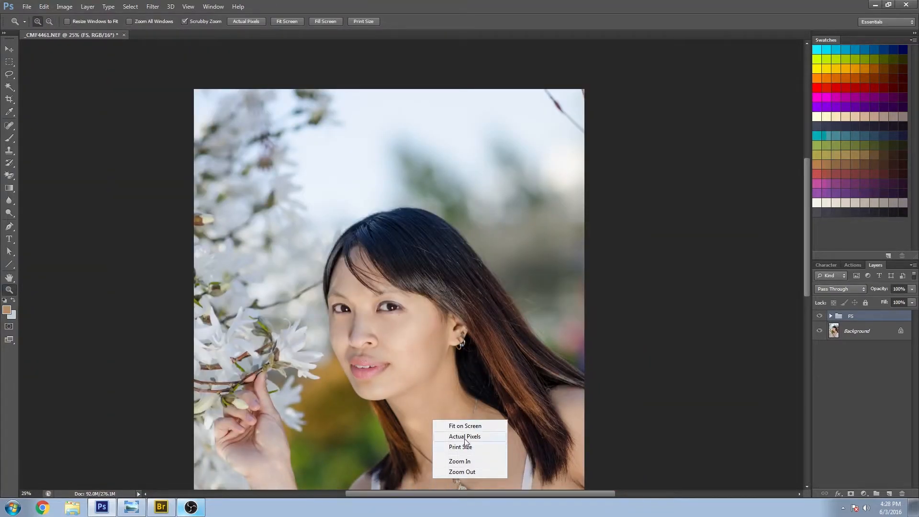
left_click(455, 426)
left_click(821, 316)
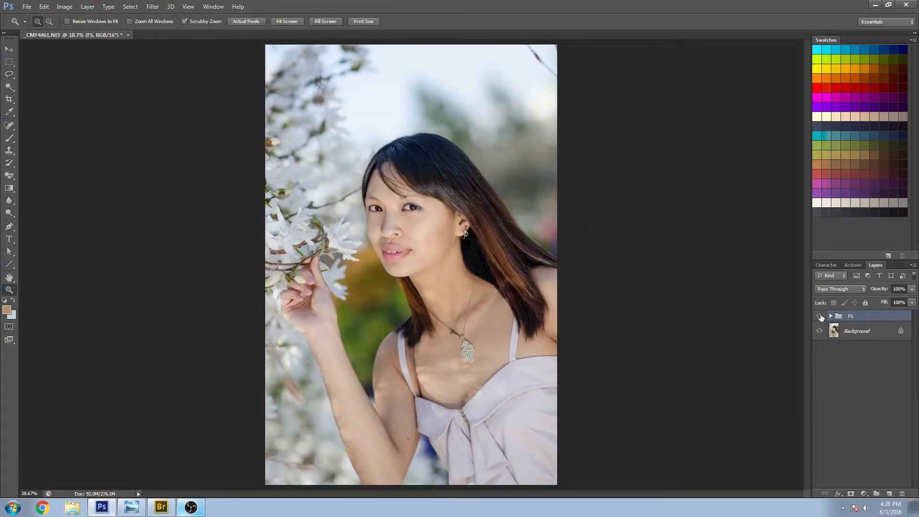
left_click(820, 317)
left_click(821, 317)
left_click(821, 317)
left_click(819, 316)
left_click(818, 317)
left_click(819, 316)
left_click(818, 317)
Step: Compare the face and neck close up with the FS group hidden and shown
left_click_drag(471, 239, 790, 308)
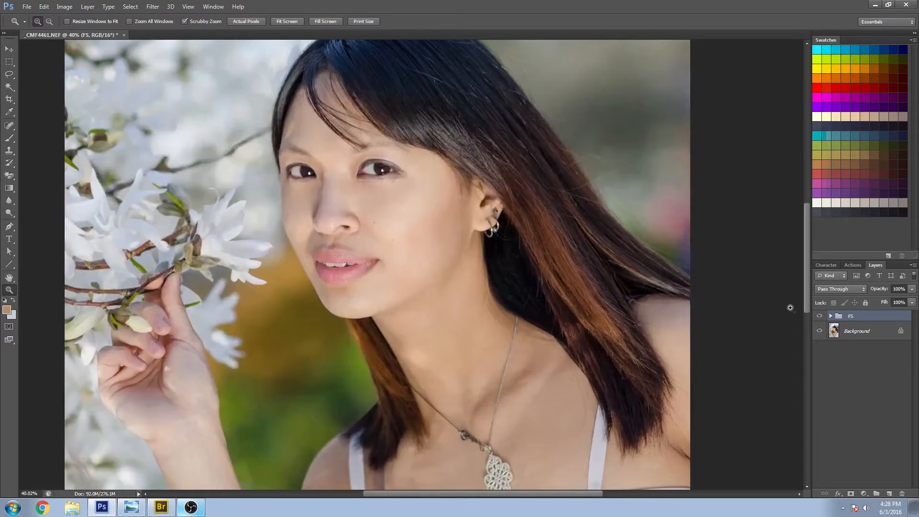
left_click(819, 316)
left_click(818, 316)
left_click(818, 316)
left_click(818, 316)
left_click(818, 316)
left_click(818, 317)
Step: Expand the FS group, select the "low" layer and lasso uneven patches on the forehead and neck, clearing the selections
left_click(830, 316)
left_click(833, 347)
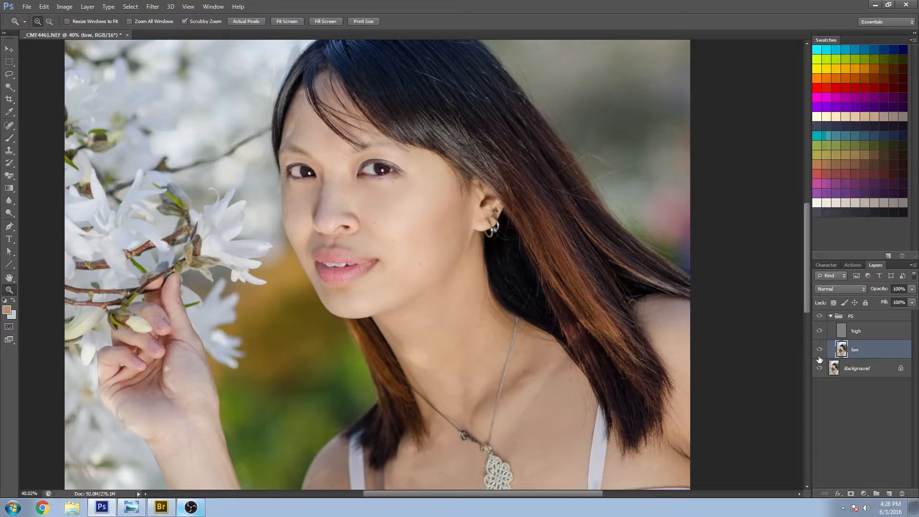
left_click(9, 75)
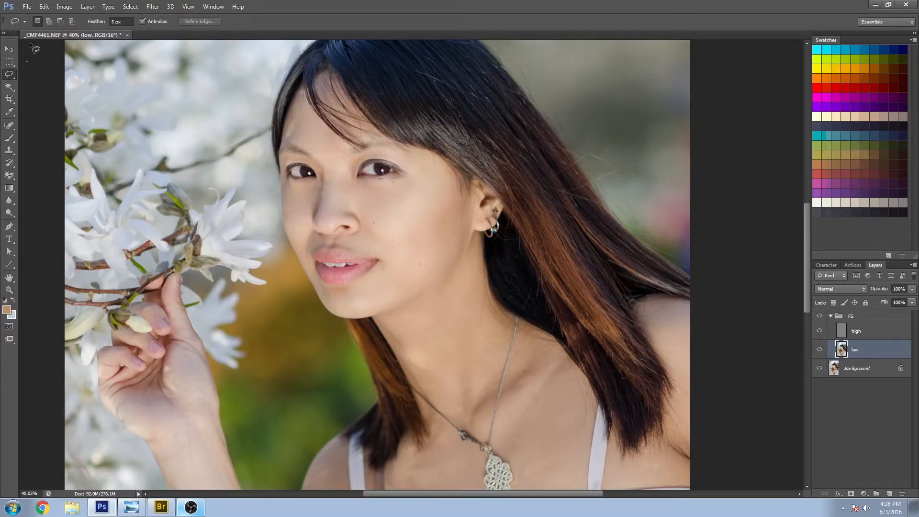
mouse_move(282, 140)
left_mouse_down()
mouse_move(301, 128)
mouse_move(293, 116)
left_mouse_up()
scroll(486, 364, "down", 3)
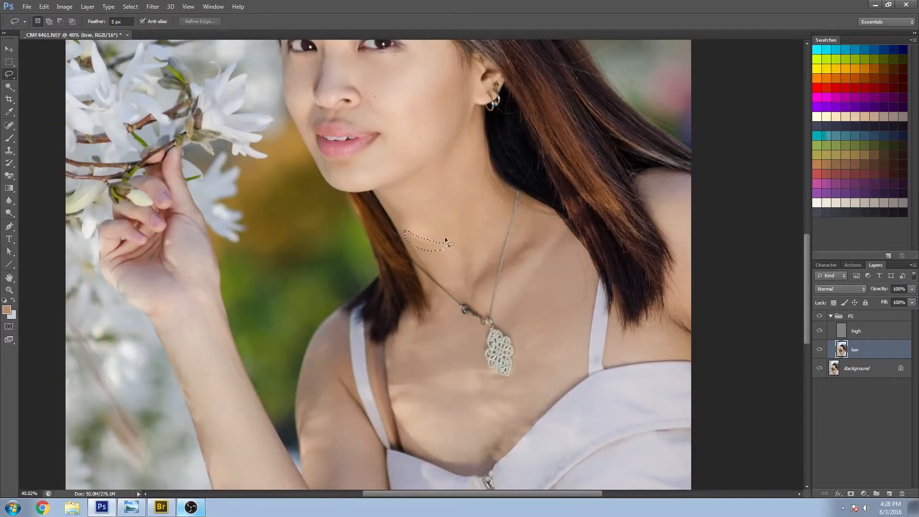
left_click(447, 264)
left_click_drag(410, 224, 413, 227)
left_click(421, 225)
Step: Lasso patches on the shoulder, arm and chest of the "low" layer and deselect them
left_click_drag(527, 390, 499, 241)
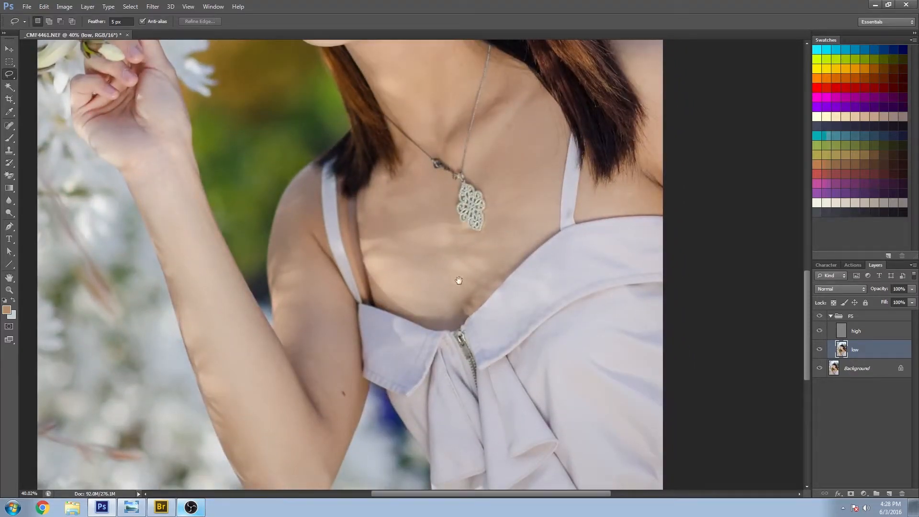
left_click_drag(302, 194, 298, 201)
key("ctrl+d")
left_click_drag(263, 353, 271, 208)
left_click_drag(335, 205, 339, 199)
key("ctrl+d")
Step: Hide the "low" layer, select the "high" layer and set up the Spot Healing Brush at 25 px over the face
left_click_drag(484, 86, 489, 320)
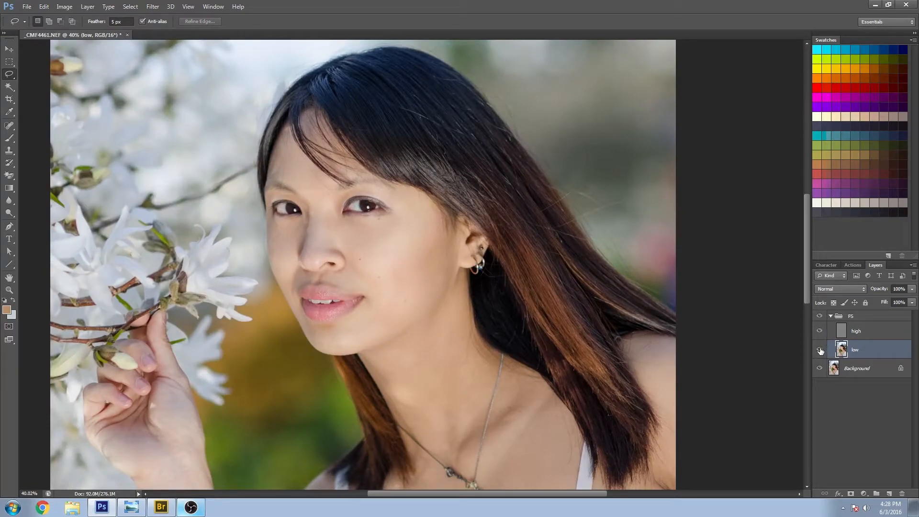
left_click(819, 351)
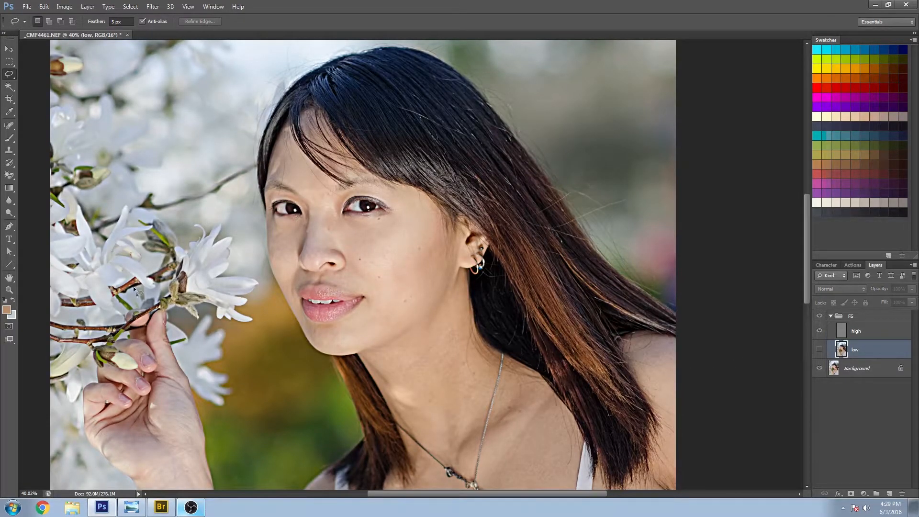
left_click(9, 290)
left_click_drag(366, 245, 401, 307)
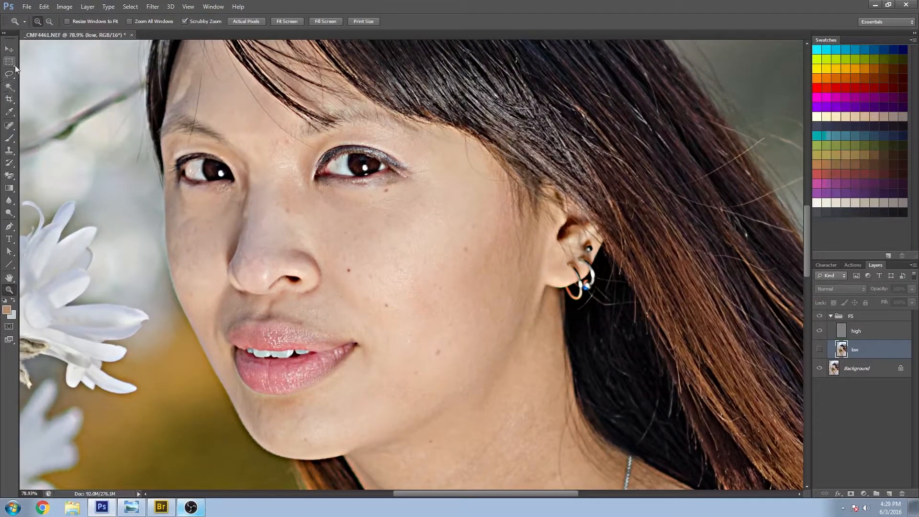
left_click(10, 125)
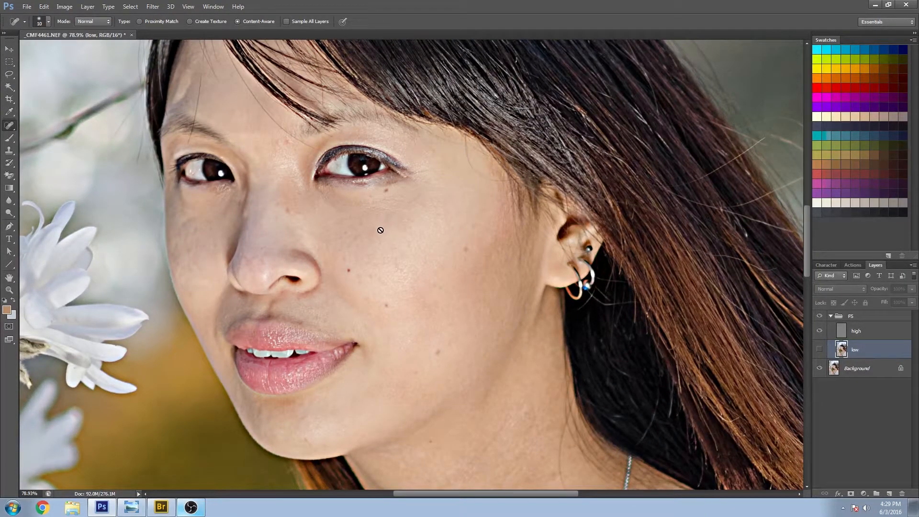
left_click(842, 331)
key("bracketright")
key("bracketright")
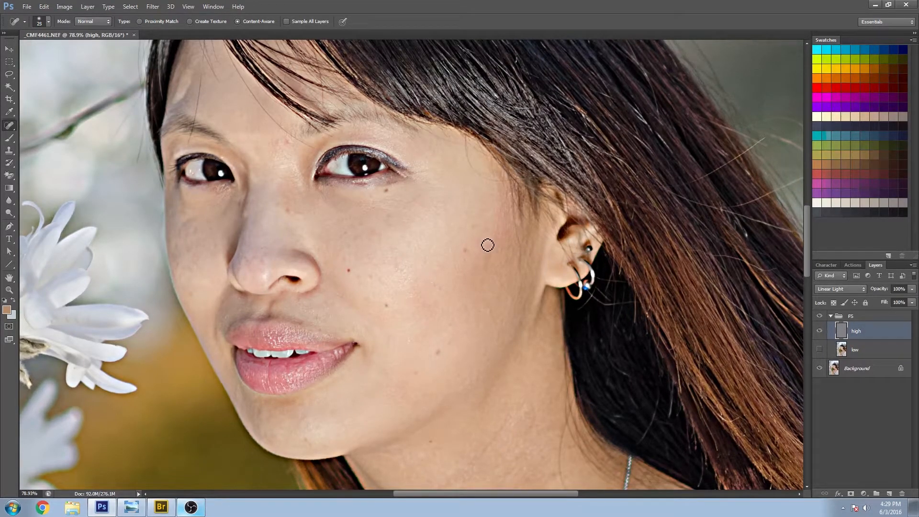
Step: Heal small blemishes on the facial skin of the "high" layer, reducing the brush size to 20 px
left_click(488, 204)
key("bracketleft")
scroll(486, 225, "up", 4)
scroll(469, 140, "down", 9)
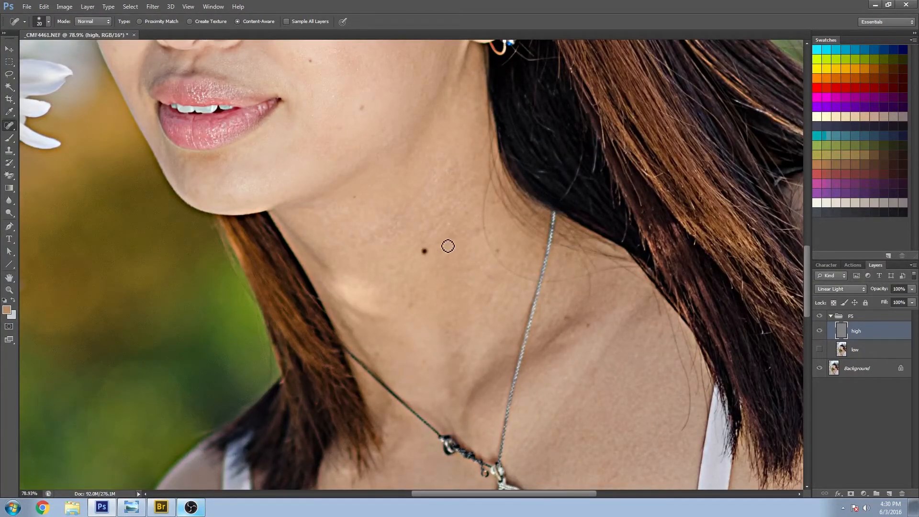
Step: Heal the spots on the neck and on the chest around the pendant with the Spot Healing Brush
left_click(393, 269)
left_click_drag(552, 350, 447, 174)
left_click(350, 178)
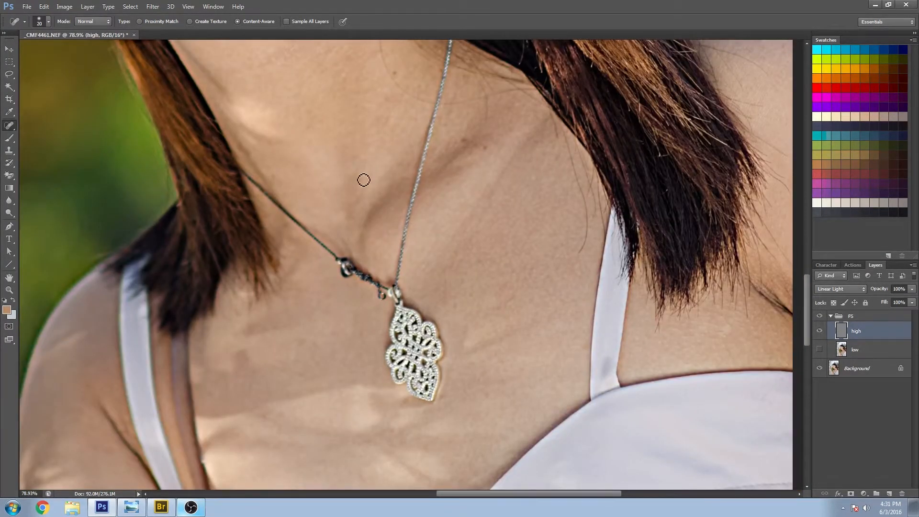
left_click_drag(454, 307, 451, 211)
left_click_drag(499, 244, 469, 255)
left_click_drag(468, 334, 527, 253)
Step: Heal the blemishes on the upper arm, forearm and raised hand with the Spot Healing Brush
left_click_drag(167, 278, 464, 191)
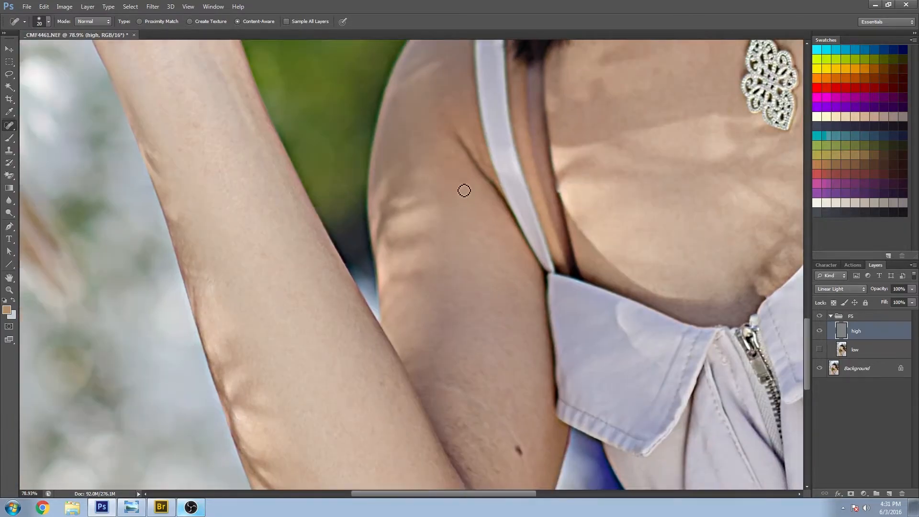
left_click_drag(491, 418, 405, 251)
mouse_move(410, 400)
left_mouse_down()
mouse_move(533, 278)
mouse_move(541, 478)
left_mouse_up()
left_click_drag(222, 138, 273, 464)
left_click_drag(257, 347, 254, 297)
left_click_drag(239, 158, 264, 300)
left_click_drag(312, 361, 345, 271)
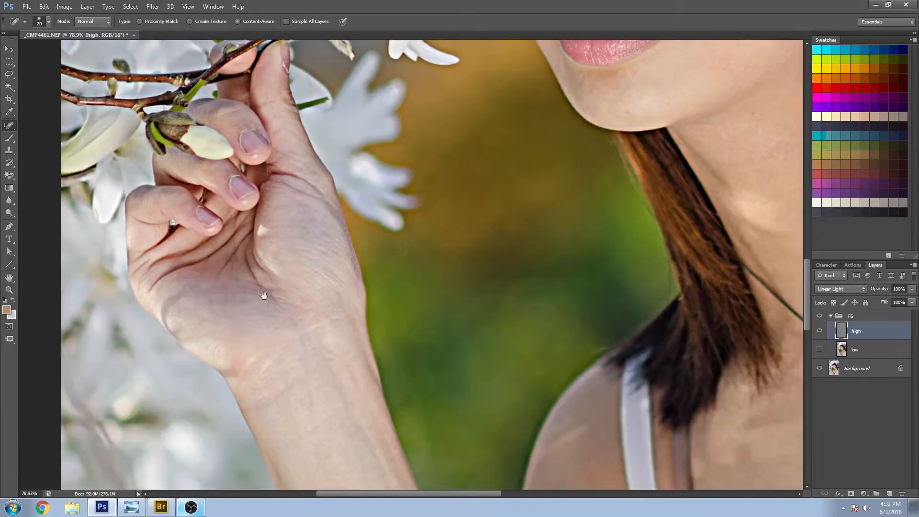
Step: Heal the remaining spots from the neck and shoulder up to the cheeks and forehead
left_click_drag(717, 287, 265, 249)
left_click_drag(794, 394, 377, 350)
left_click_drag(432, 57, 388, 212)
left_click_drag(328, 300, 637, 298)
left_click_drag(380, 241, 479, 358)
left_click_drag(355, 171, 571, 338)
left_click_drag(294, 267, 292, 394)
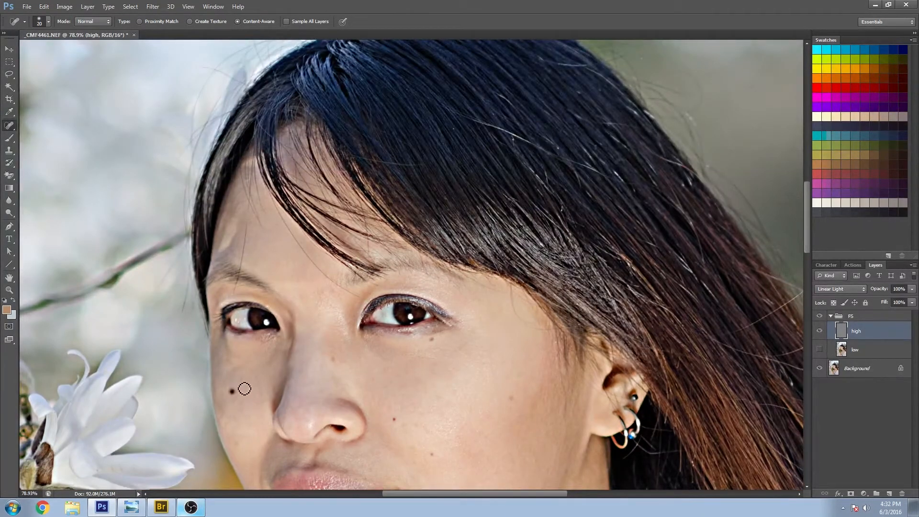
left_click_drag(307, 210, 303, 268)
Step: Show the "low" layer again, collapse the FS group and compare the healed portrait with the group off and on
key("ctrl+0")
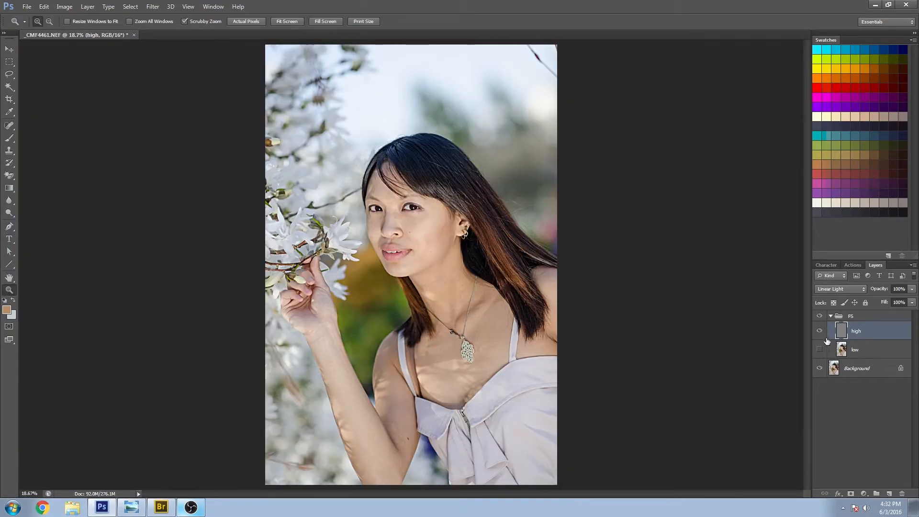
left_click(819, 349)
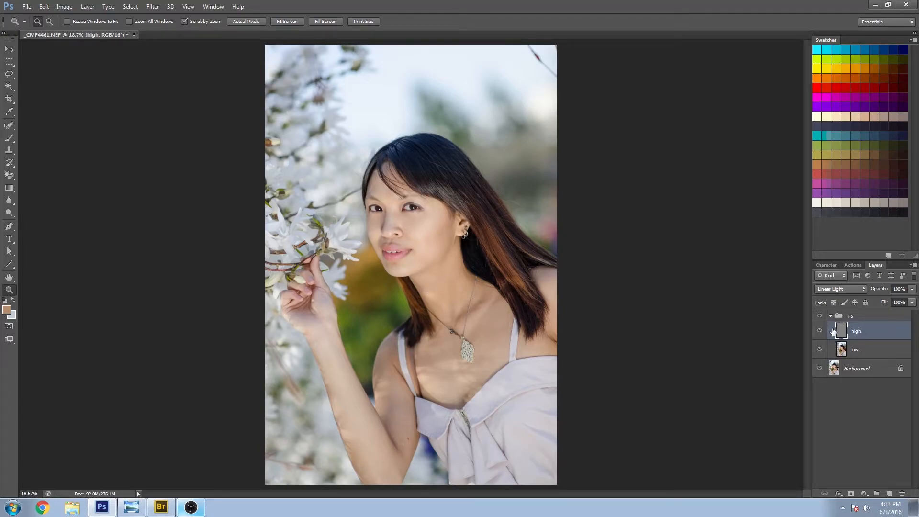
left_click(831, 318)
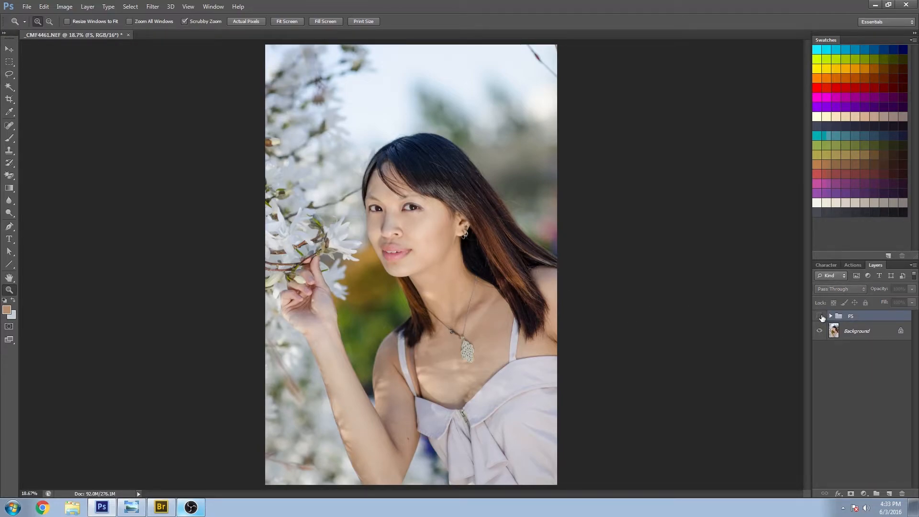
left_click_drag(468, 237, 502, 280)
left_click(818, 317)
left_click(818, 316)
left_click(818, 317)
left_click(817, 316)
left_click(818, 316)
left_click(817, 316)
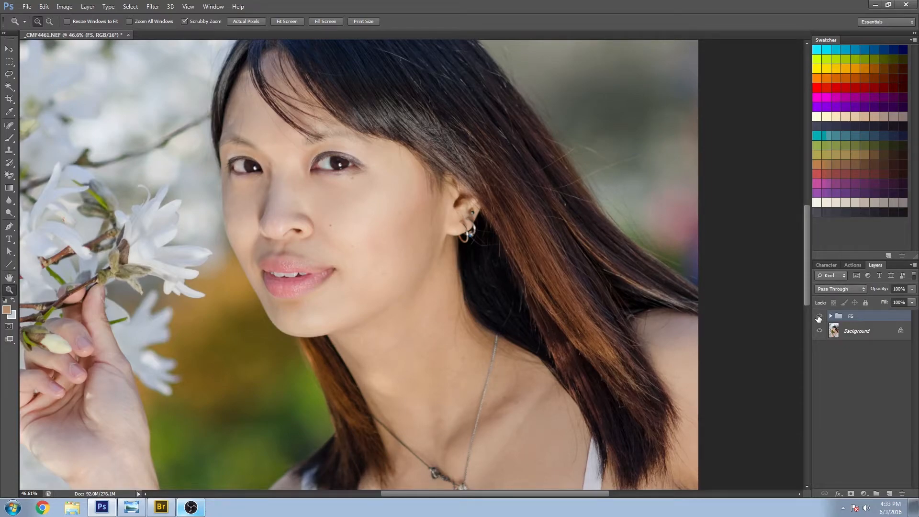
Step: Examine the retouched skin texture close up around the eyes, cheeks and ear, and again in the full portrait
key("alt")
left_click(423, 331, "alt")
left_click(424, 332, "alt")
left_click_drag(378, 278, 429, 307)
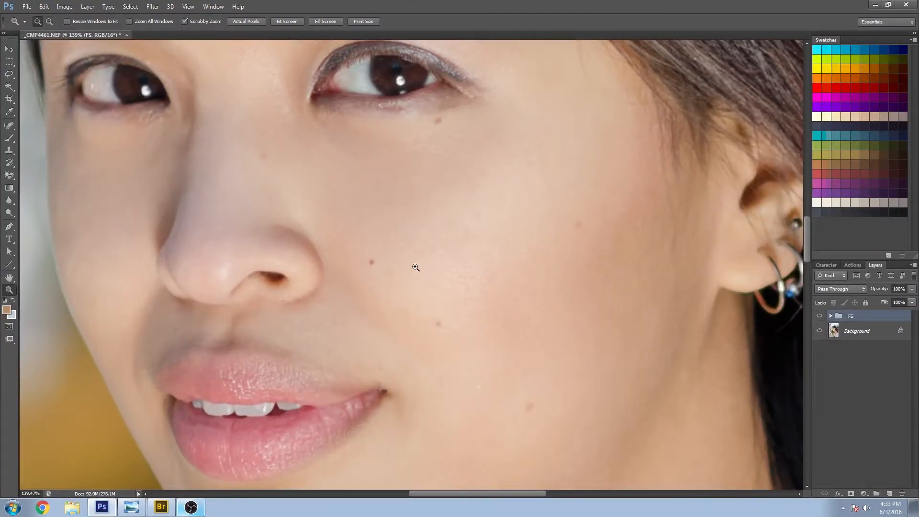
left_click_drag(526, 191, 550, 361)
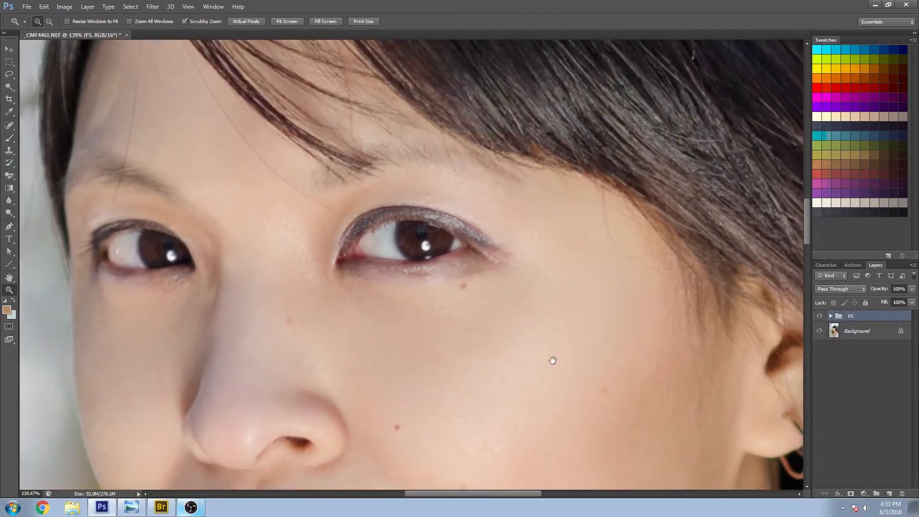
left_click_drag(629, 380, 372, 146)
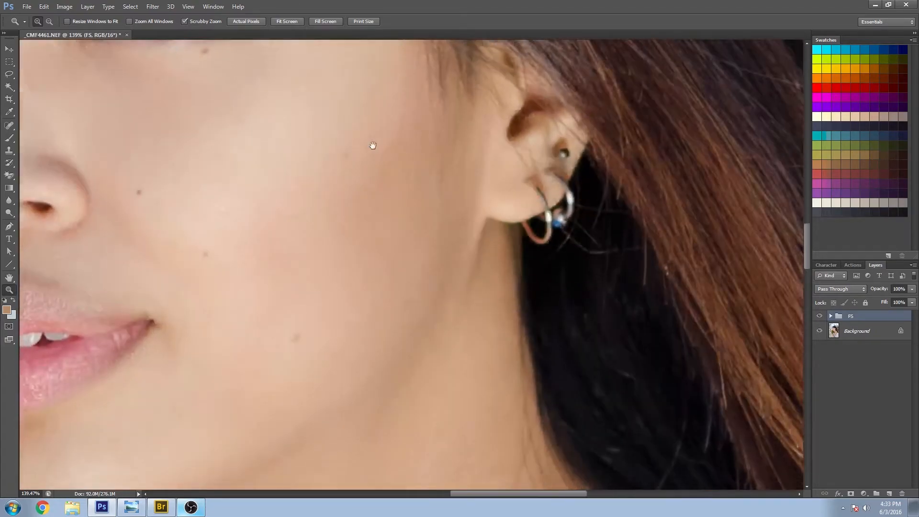
left_click(417, 275, "alt")
left_click(416, 275, "alt")
left_click(417, 275, "alt")
left_click(416, 275, "alt")
left_click(416, 276, "alt")
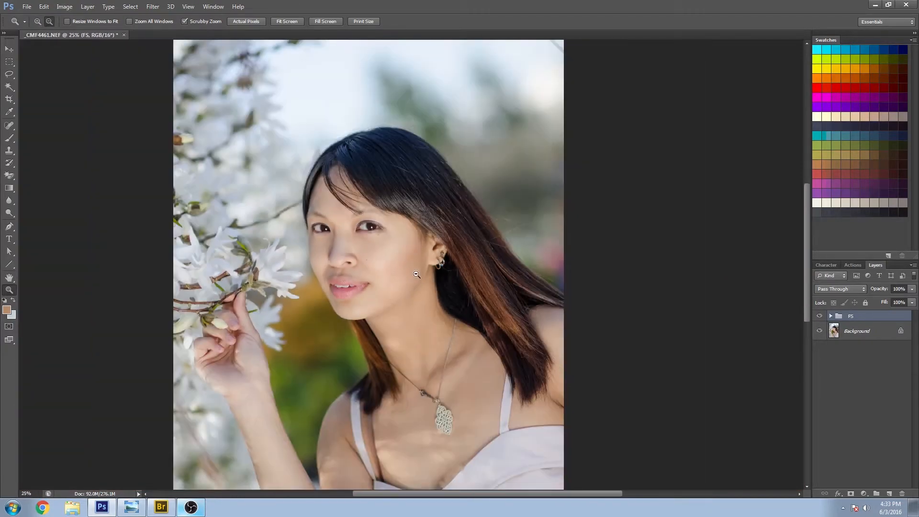
left_click(406, 286, "alt")
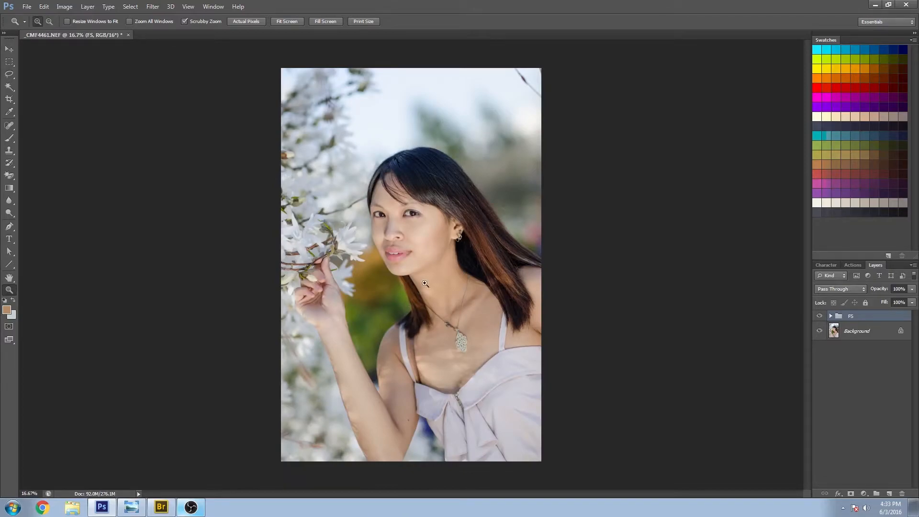
left_click_drag(409, 226, 427, 246)
left_click_drag(433, 316, 424, 332)
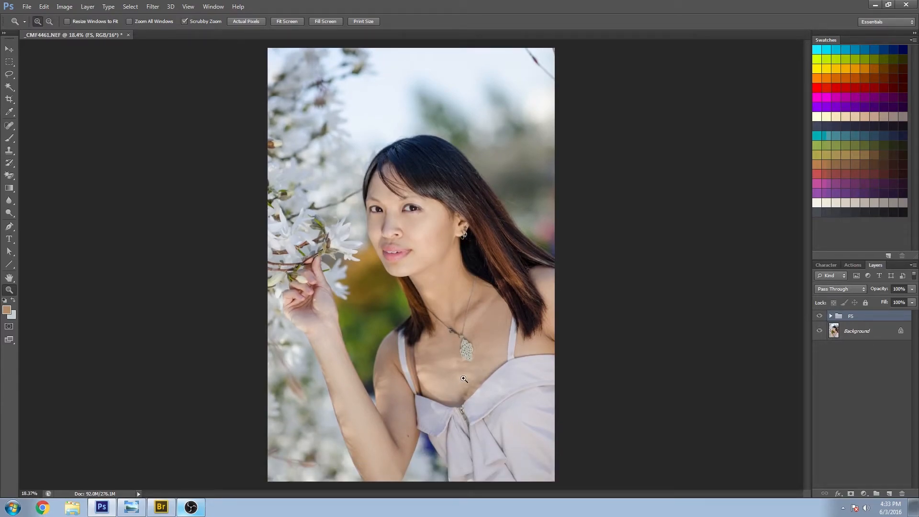
Step: Duplicate the Background layer and merge the copy with the FS group into one layer
left_click(859, 337)
left_click_drag(867, 334, 889, 493)
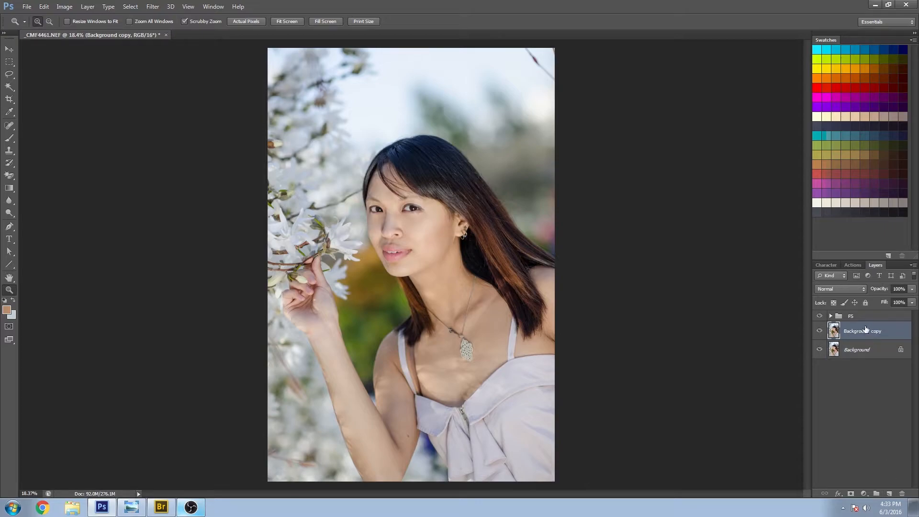
left_click(864, 319, "shift")
key("ctrl+e")
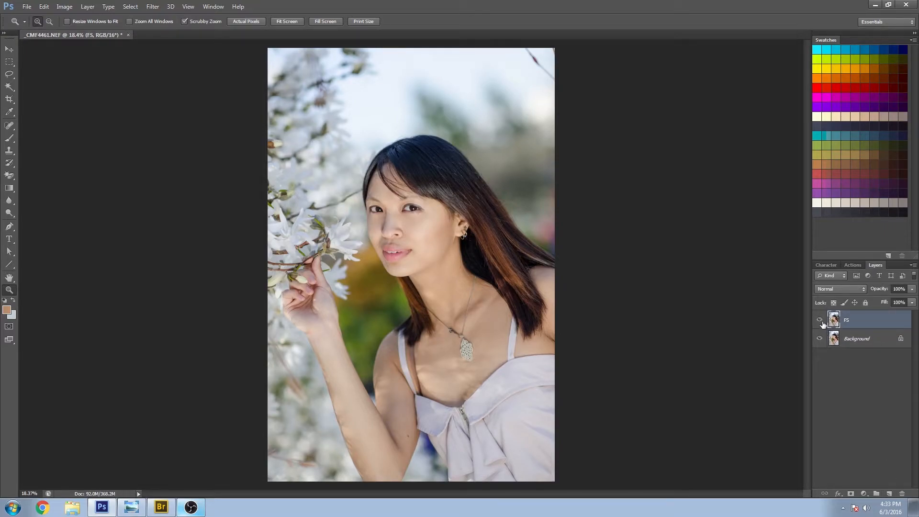
Step: Compare the portrait with the merged FS layer off and on
left_click(820, 318)
left_click(820, 318)
left_click(821, 319)
left_click(821, 318)
Step: Add a new empty layer above FS and name it "Skin Color"
left_click_drag(414, 195, 441, 218)
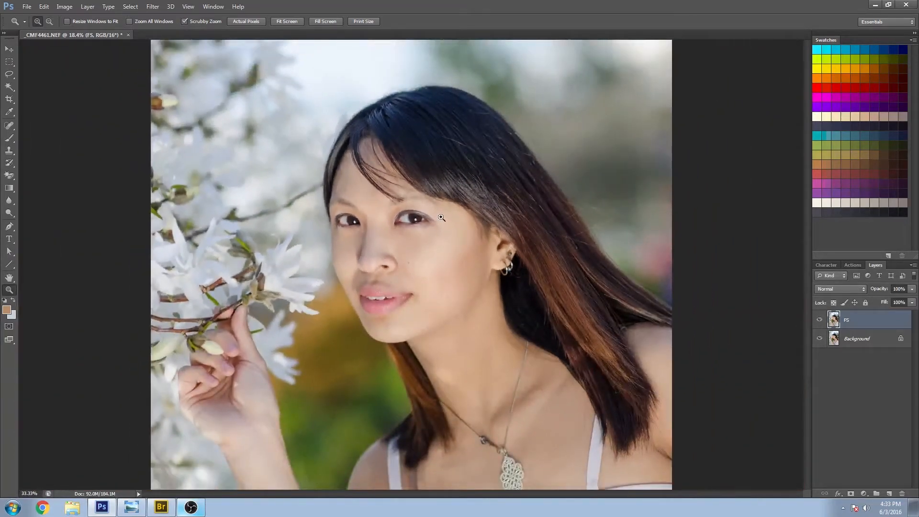
left_click_drag(358, 216, 392, 217)
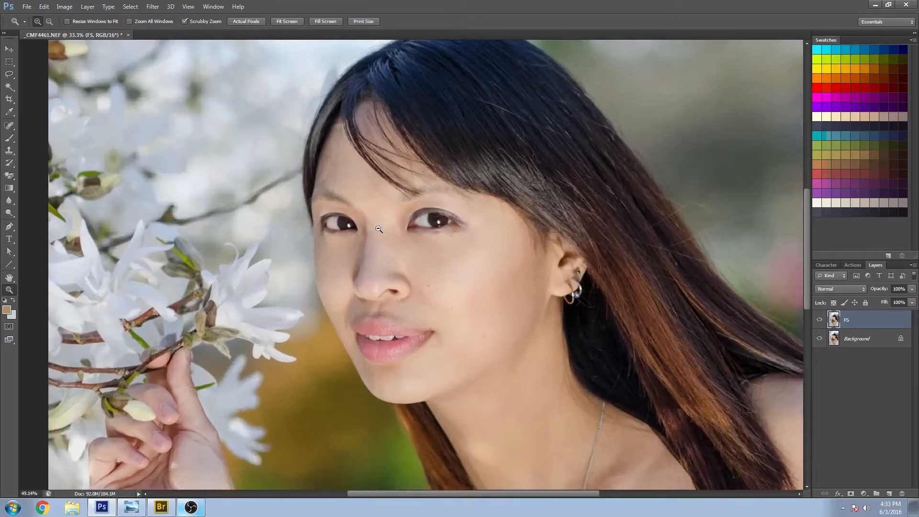
left_click(885, 493)
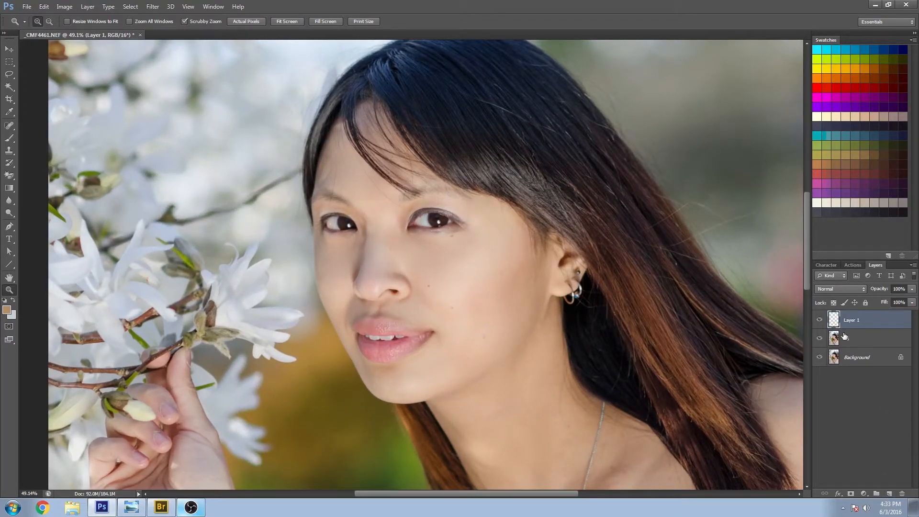
double_click(851, 320)
type("Skin Color")
key("Return")
Step: Set up the Brush tool with the soft round 100 px tip at 0% hardness
left_click(9, 138)
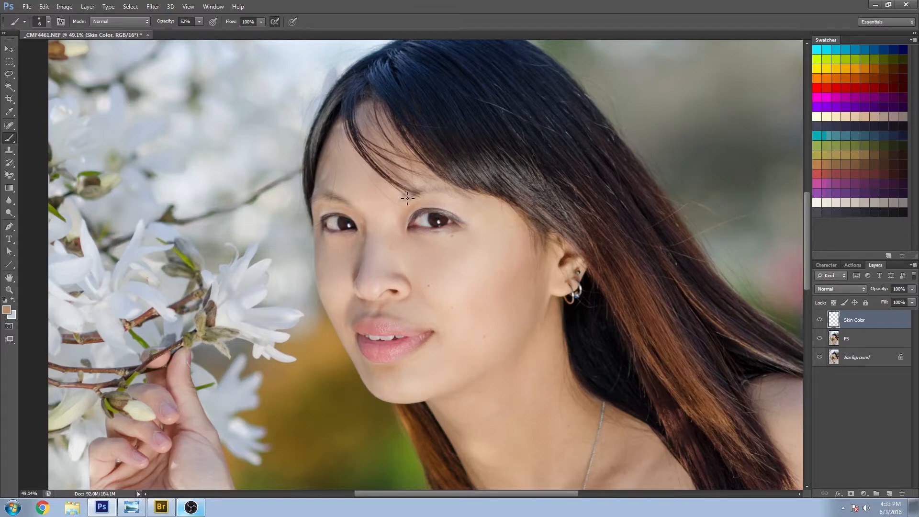
left_click(47, 21)
left_click(35, 93)
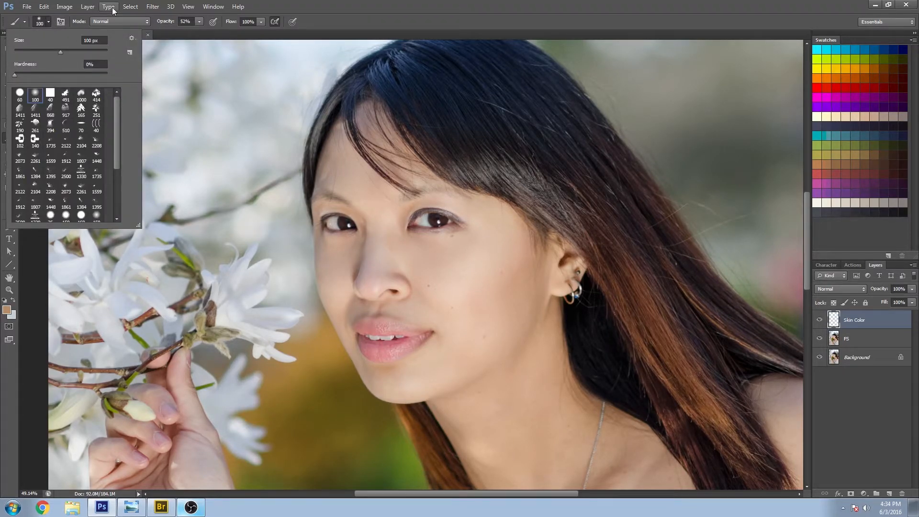
Step: Close the brush settings and set the brush opacity to 30%
left_click(485, 6)
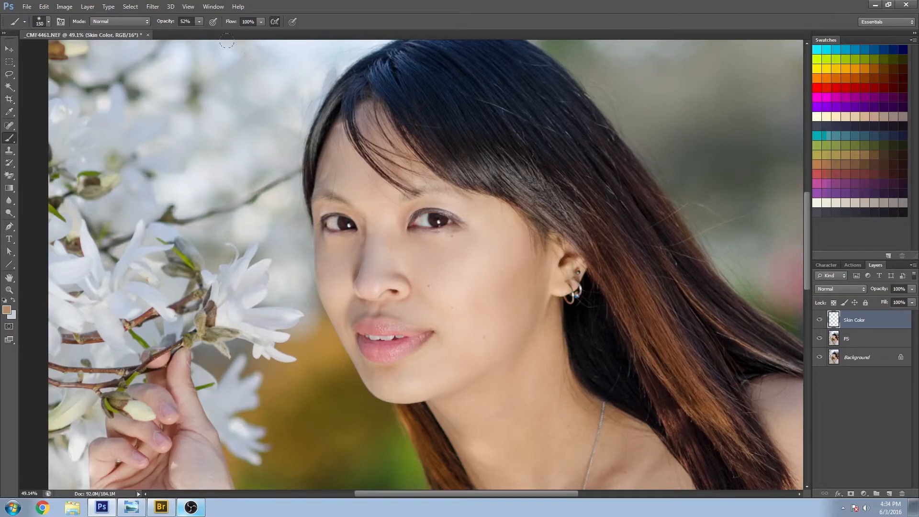
left_click(187, 21)
type("30")
left_click(9, 48)
key("z")
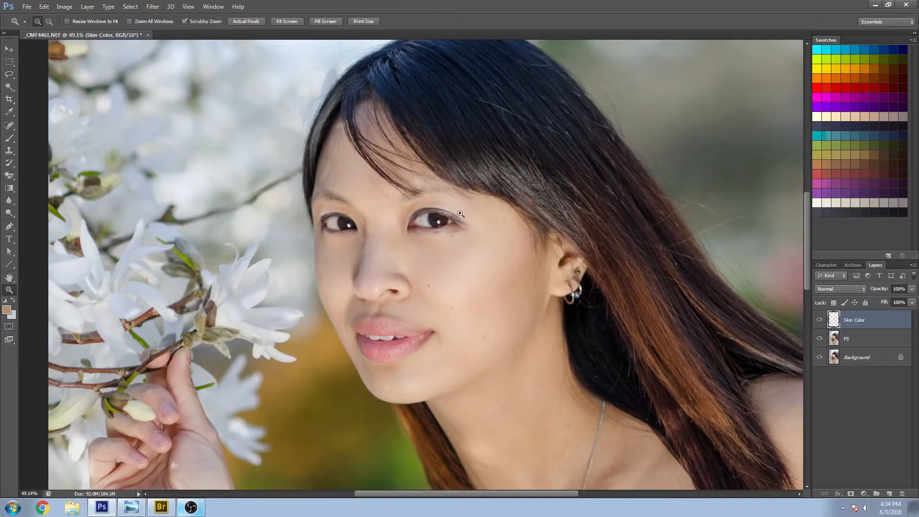
Step: Brush the warm skin tone over the bridge, side and tip of the nose on the Skin Color layer
left_click_drag(481, 273, 466, 249)
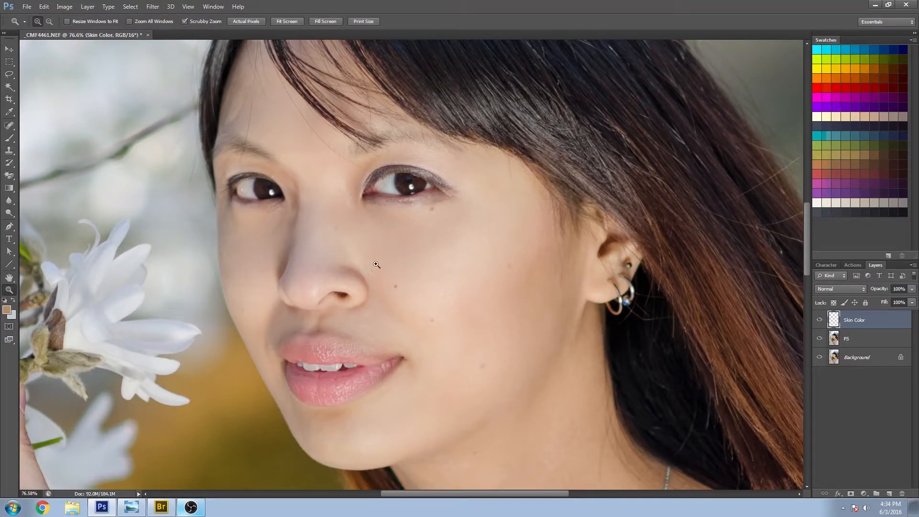
key("b")
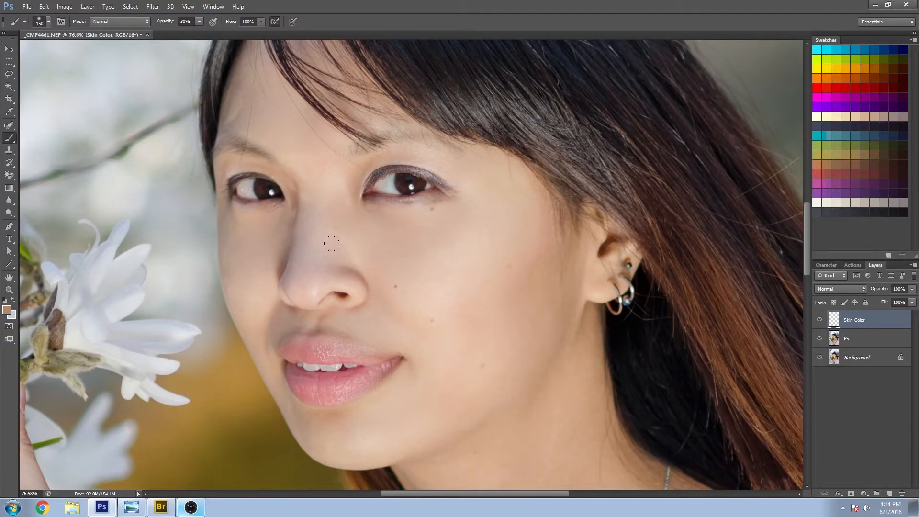
mouse_move(295, 285)
left_mouse_down()
mouse_move(307, 283)
mouse_move(304, 246)
left_mouse_up()
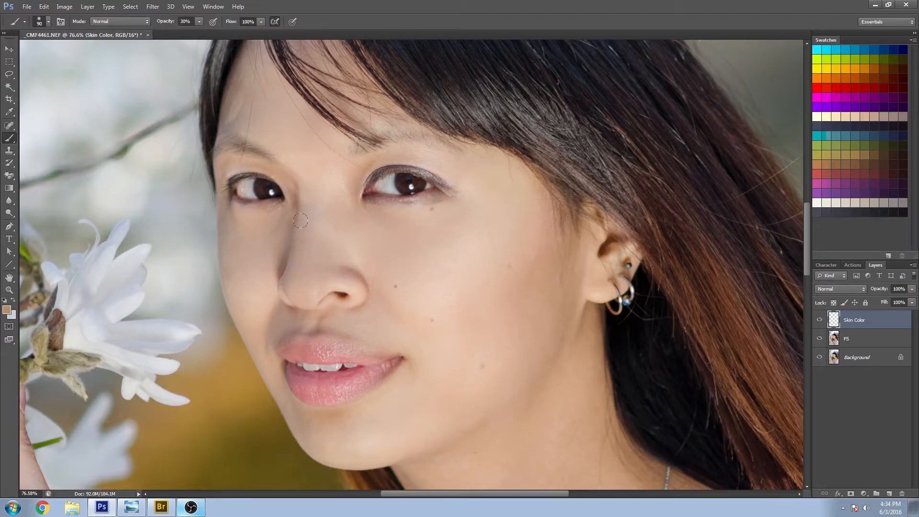
key("bracketright")
left_click_drag(323, 206, 349, 256)
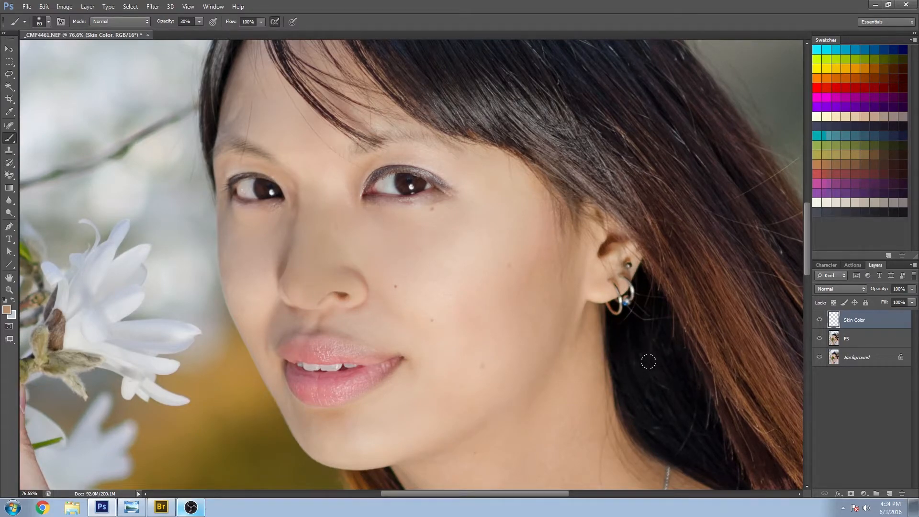
Step: Set the Skin Color layer's blend mode to Color and compare the portrait with the layer off and on
left_click(838, 288)
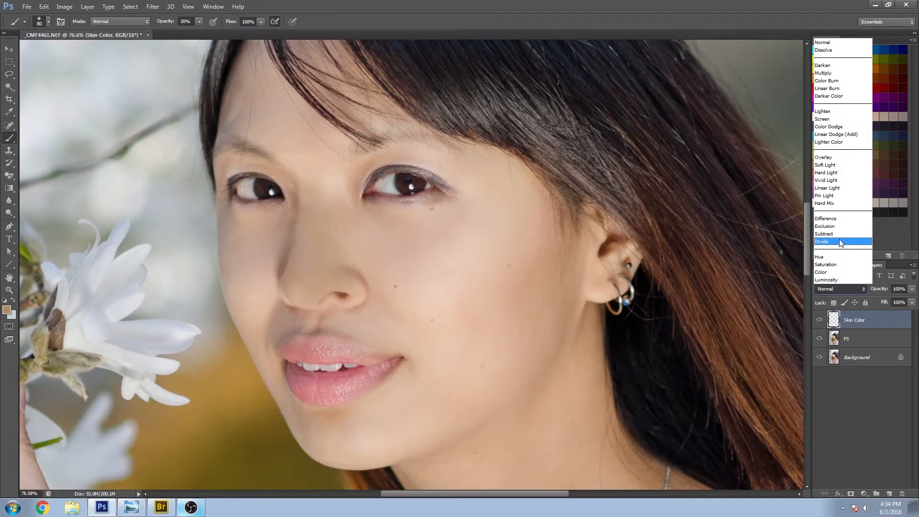
left_click(825, 272)
left_click(820, 320)
left_click(818, 322)
left_click(820, 321)
left_click(820, 321)
left_click(820, 321)
left_click(819, 322)
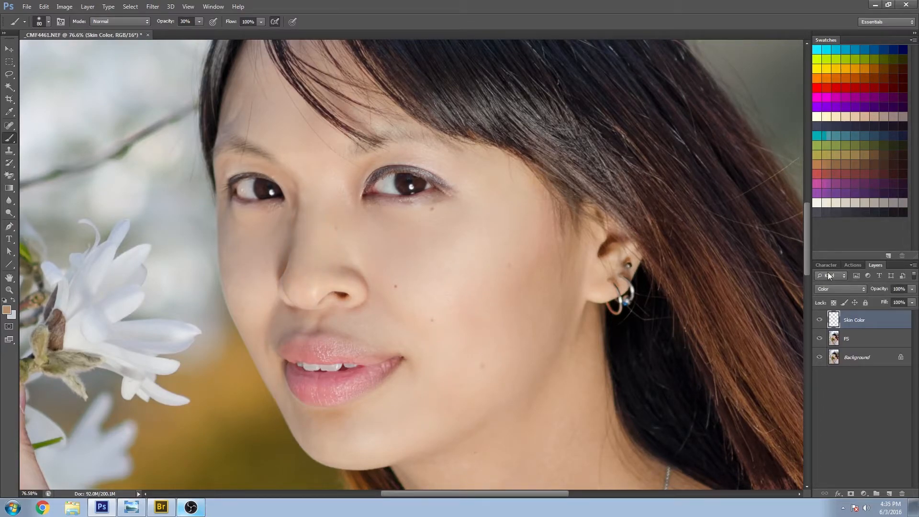
Step: Lower the Skin Color layer's opacity to 65%
left_click_drag(600, 429, 571, 324)
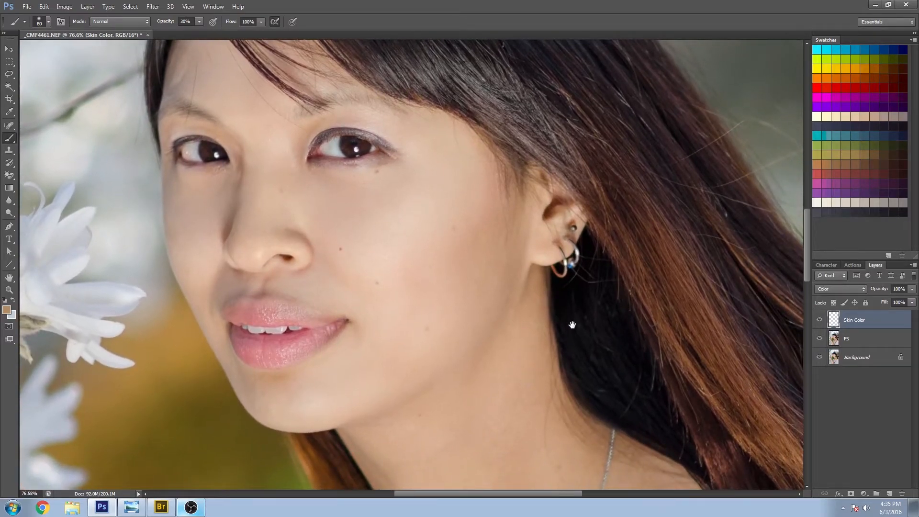
left_click(912, 289)
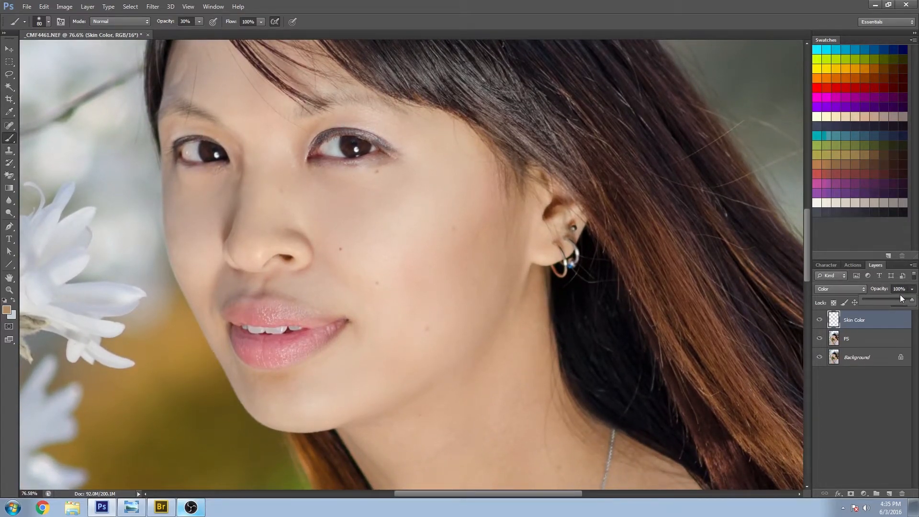
left_click_drag(897, 299, 895, 296)
left_click(863, 365)
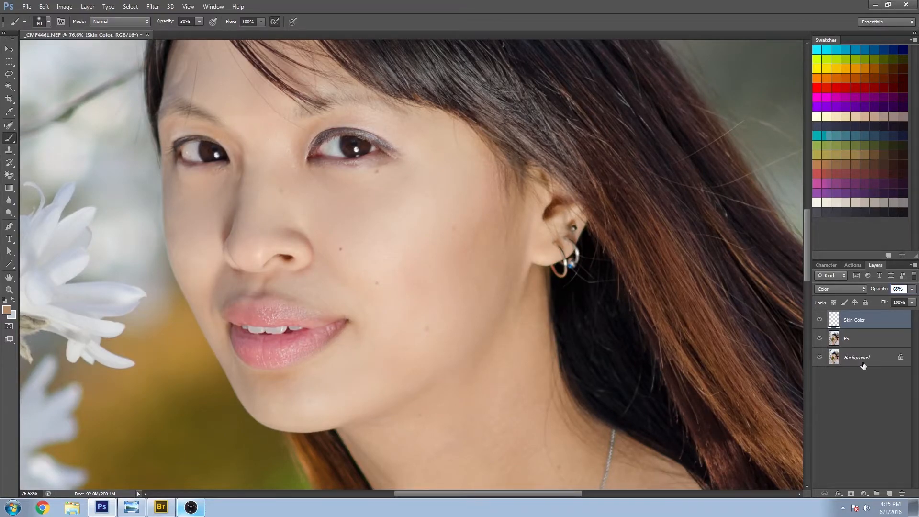
Step: Brush skin tone over the cheek beside the mouth with the brush reduced to 45 px
left_click(9, 48)
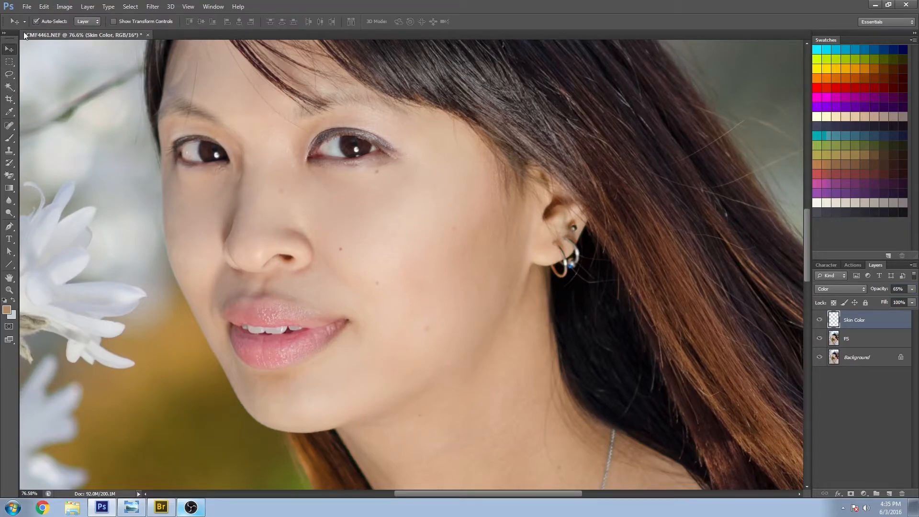
left_click_drag(528, 311, 531, 375)
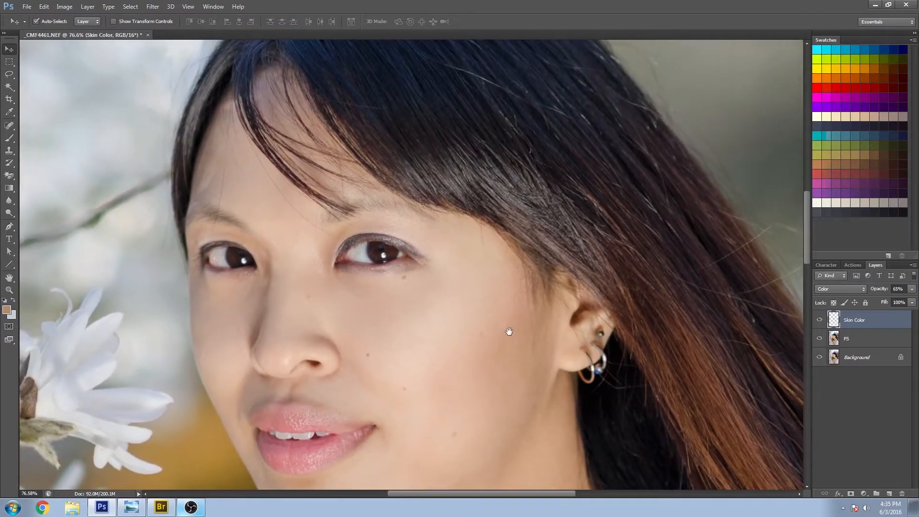
left_click_drag(509, 331, 609, 376)
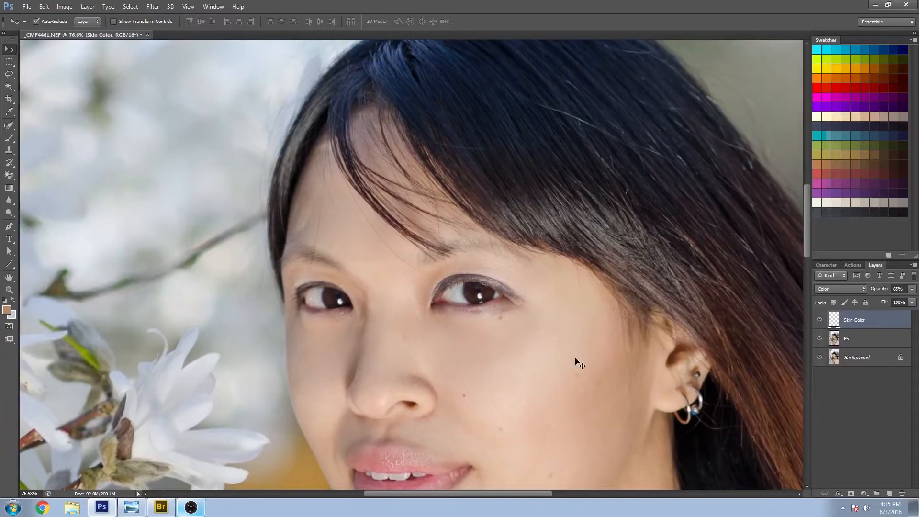
left_click(9, 139)
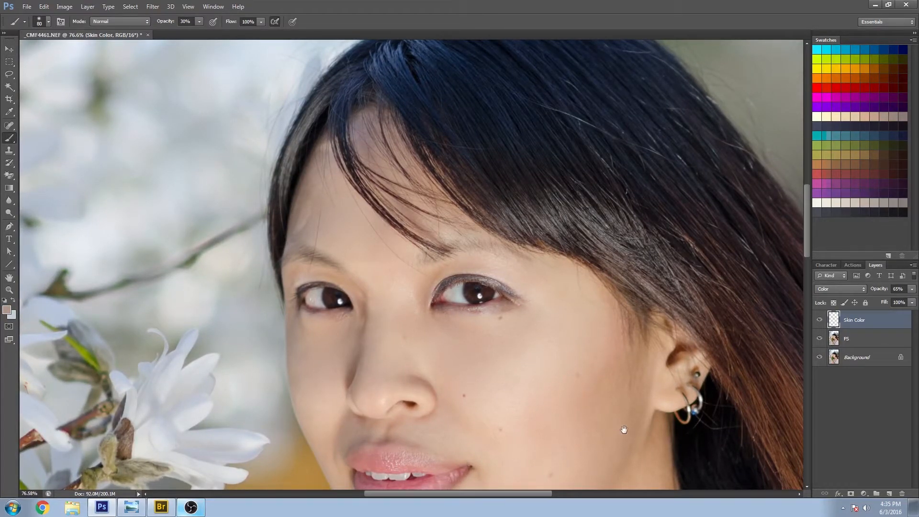
left_click_drag(624, 429, 611, 365)
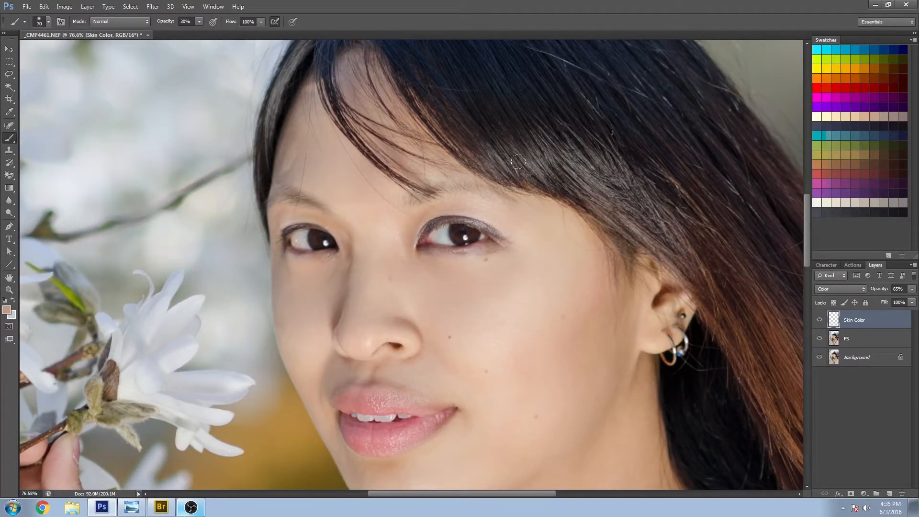
key("bracketleft")
key("bracketleft")
key("bracketleft")
key("bracketright")
key("bracketleft")
left_click_drag(537, 399, 508, 383)
Step: Sample the pink of the lips and paint it along the lips with a 25 px brush
left_click_drag(542, 458, 479, 344)
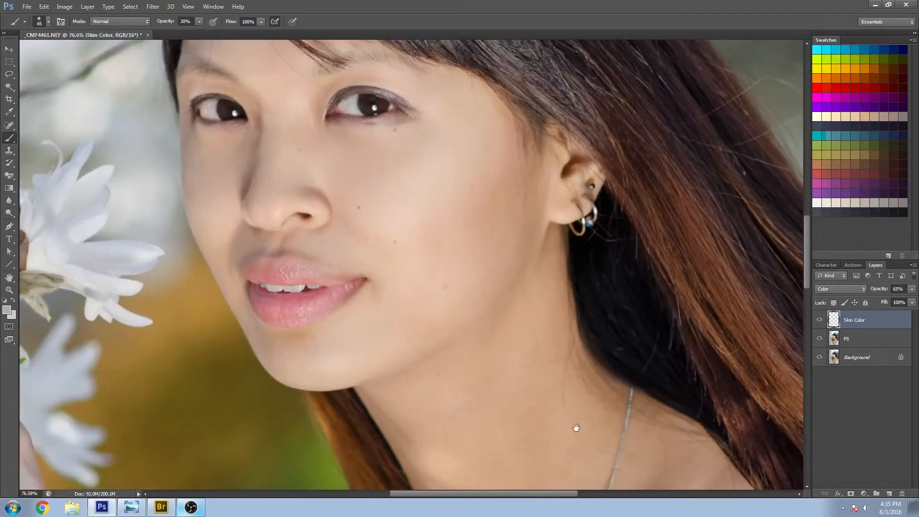
right_click(261, 275, "alt")
key("[")
key("[")
key("[")
key("[")
key("[")
key("[")
key("bracketright")
left_click(280, 299, "alt")
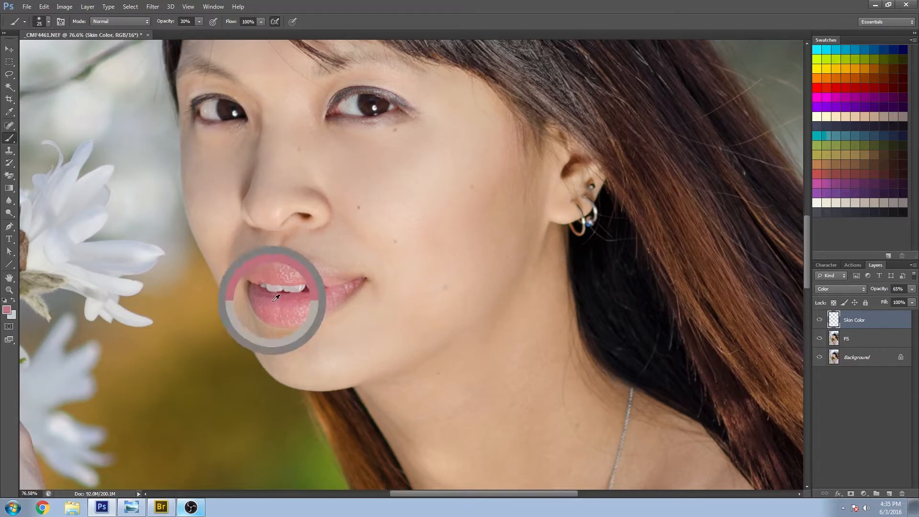
mouse_move(259, 263)
left_mouse_down()
mouse_move(303, 261)
mouse_move(336, 274)
mouse_move(305, 270)
mouse_move(362, 281)
left_mouse_up()
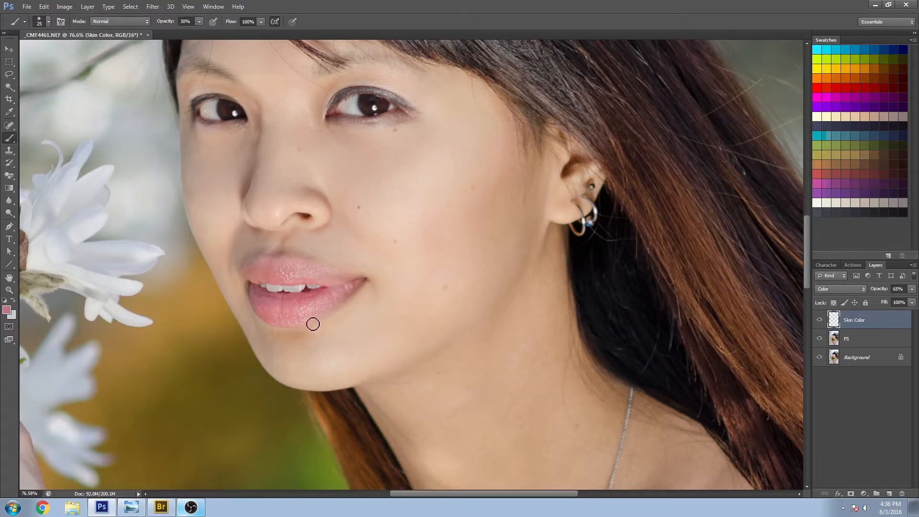
left_click(337, 304, "alt")
Step: Sample a light skin tone from the palm, paint it down the wrist and forearm, and enlarge the brush to 100 px
left_click_drag(564, 407, 475, 74)
left_click_drag(597, 413, 675, 197)
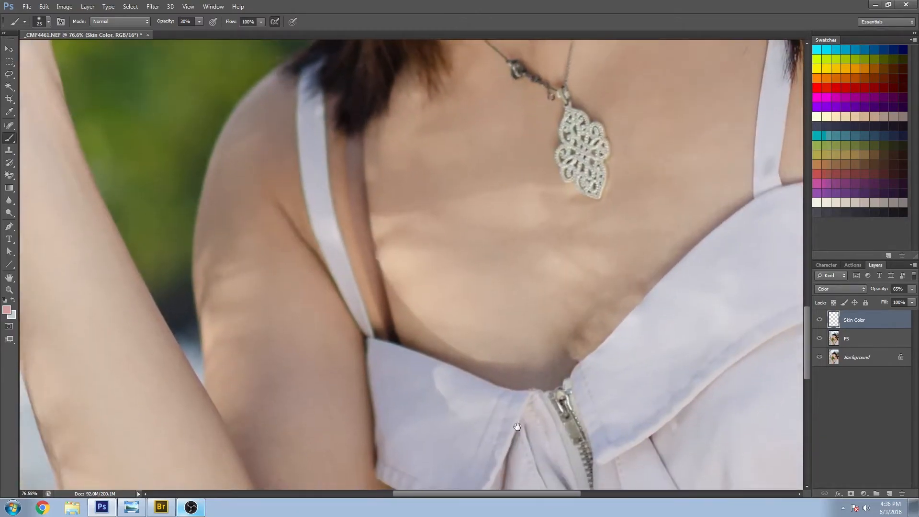
left_click_drag(335, 459, 501, 410)
left_click_drag(287, 157, 418, 422)
key("]")
key("]")
key("]")
key("]")
key("]")
left_click(350, 270, "alt")
left_click_drag(355, 297, 409, 447)
key("]")
key("]")
key("]")
key("]")
key("]")
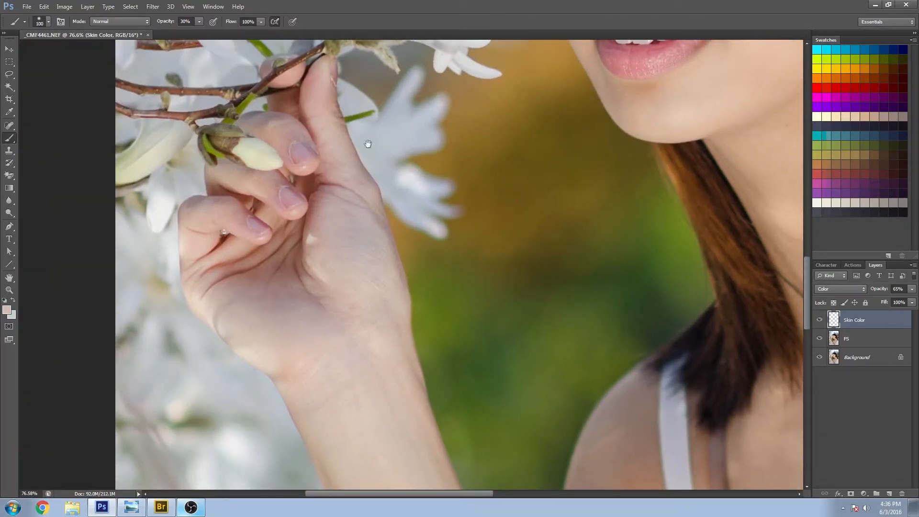
Step: Reduce the brush to 25 px for painting the fingers that hold the branch
left_click_drag(352, 164, 360, 273)
key("[")
key("[")
key("[")
key("bracketleft")
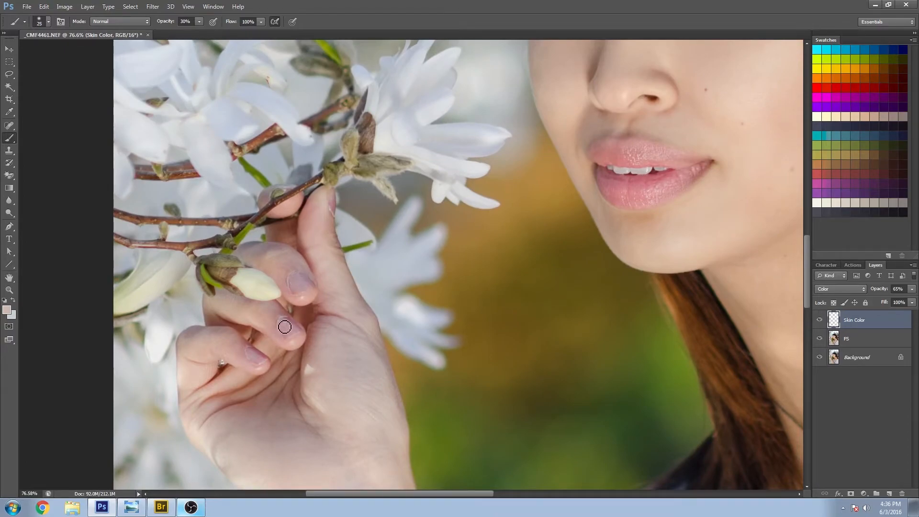
Step: Merge the Skin Color and FS layers into one layer and rename it "Skin"
left_click(9, 290)
left_click_drag(489, 290, 411, 289)
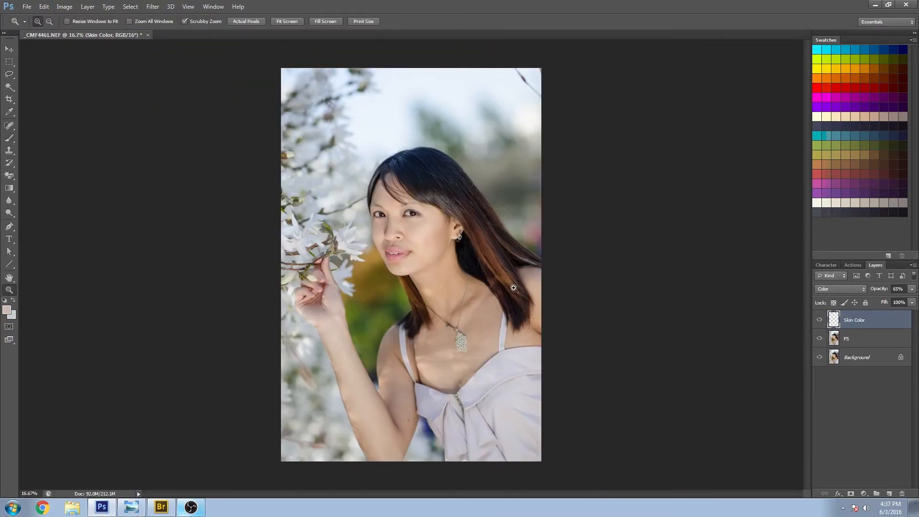
left_click(867, 342, "shift")
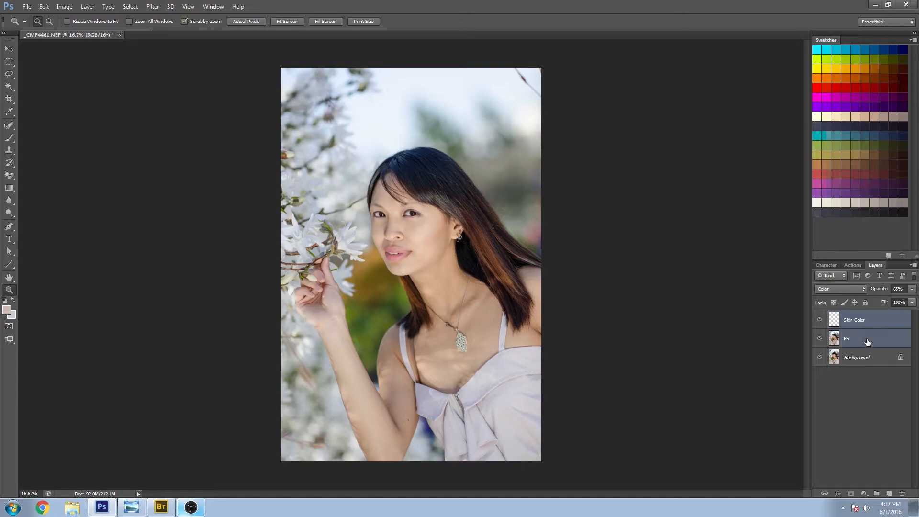
key("ctrl+e")
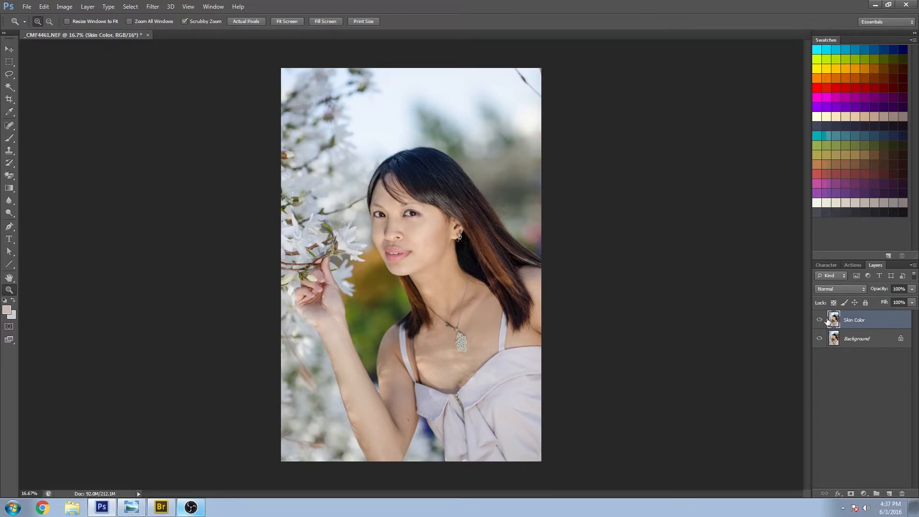
double_click(856, 322)
double_click(857, 321)
key("Return")
Step: Lasso the twig in the sky's upper corner, the twig beside the face and the blurred buds at the photo's upper edge
left_click_drag(539, 84, 449, 231)
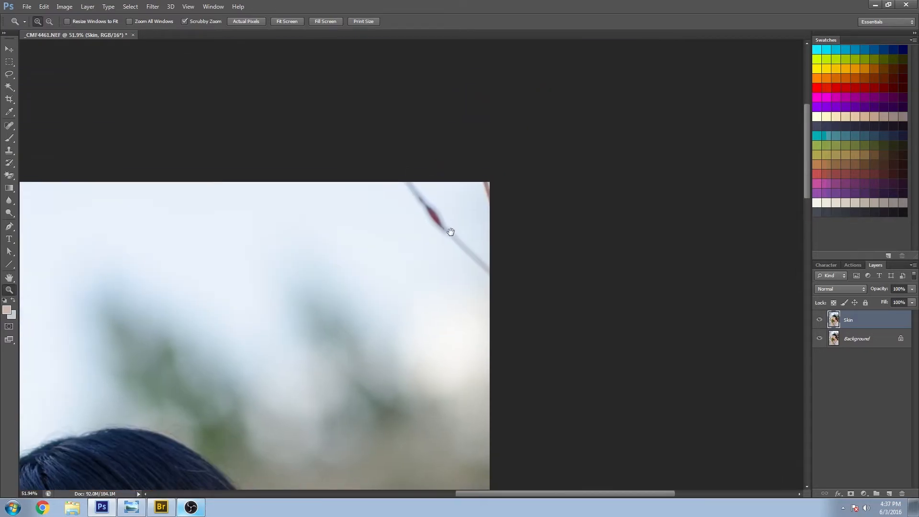
left_click(9, 75)
mouse_move(429, 191)
left_mouse_down()
mouse_move(416, 207)
mouse_move(496, 283)
mouse_move(444, 141)
left_mouse_up()
left_click_drag(400, 375, 710, 317)
left_click_drag(314, 320, 482, 101)
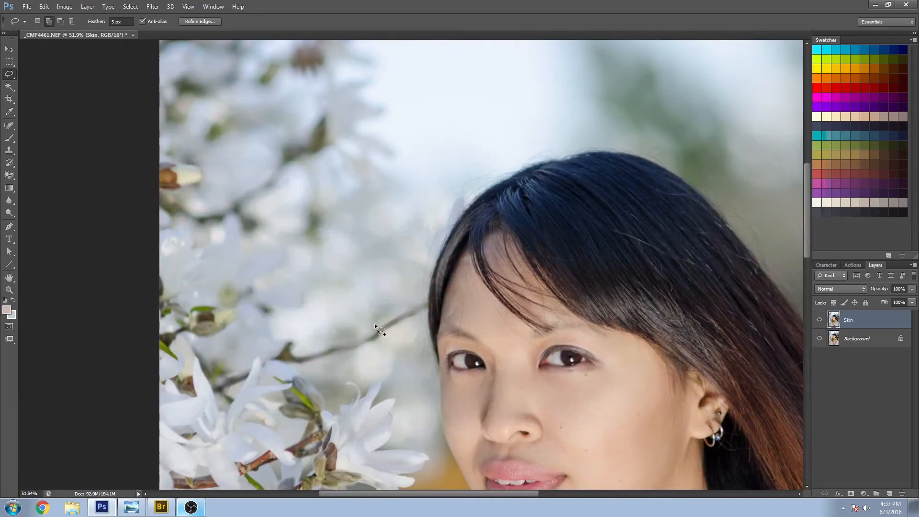
mouse_move(423, 316)
left_mouse_down()
mouse_move(424, 300)
mouse_move(396, 314)
left_mouse_up()
left_click_drag(525, 270, 505, 352)
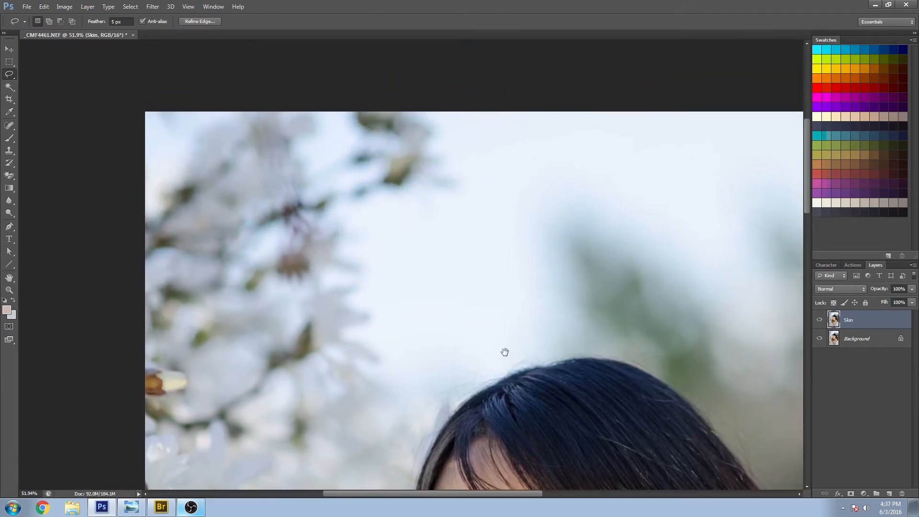
key("shift")
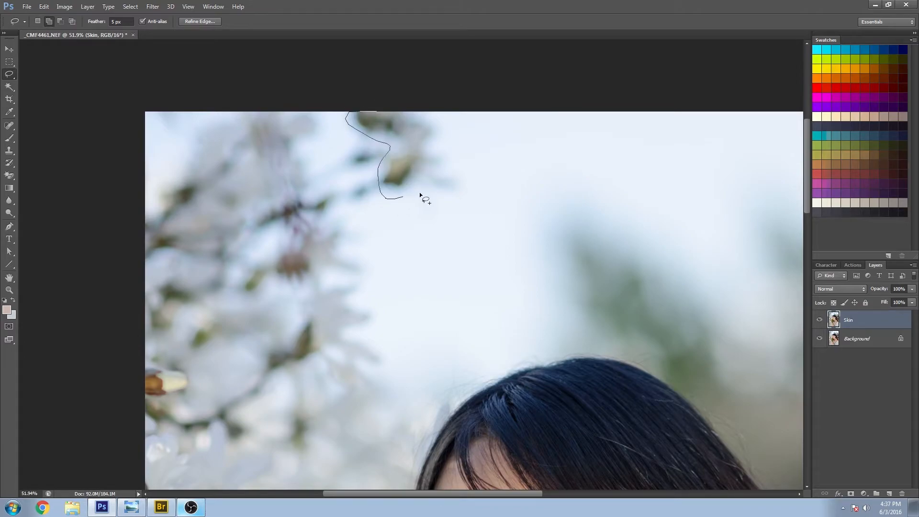
left_click_drag(449, 120, 378, 110)
mouse_move(612, 329)
left_mouse_down()
mouse_move(599, 279)
mouse_move(623, 229)
left_mouse_up()
mouse_move(621, 285)
left_mouse_down()
mouse_move(382, 395)
mouse_move(362, 395)
left_mouse_up()
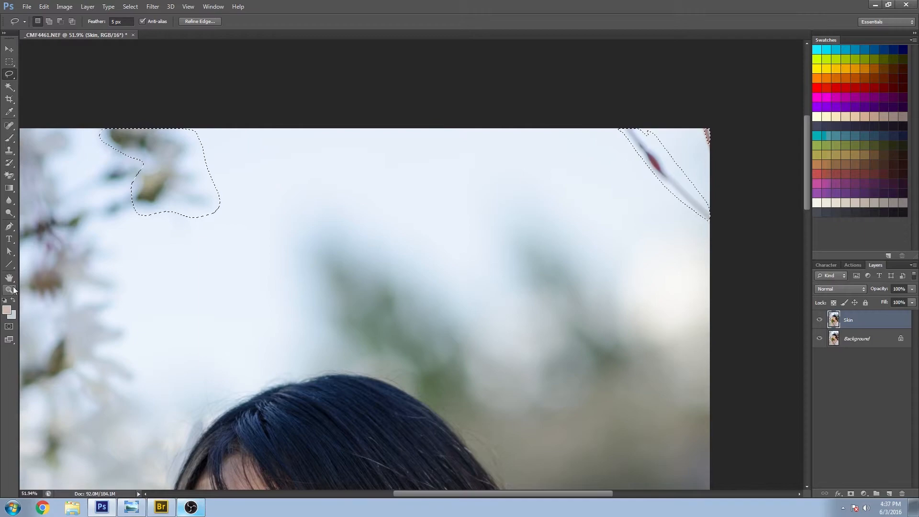
Step: Fill the selected distractions using Content-Aware at 100% opacity in Normal mode
left_click(44, 7)
left_click(86, 142)
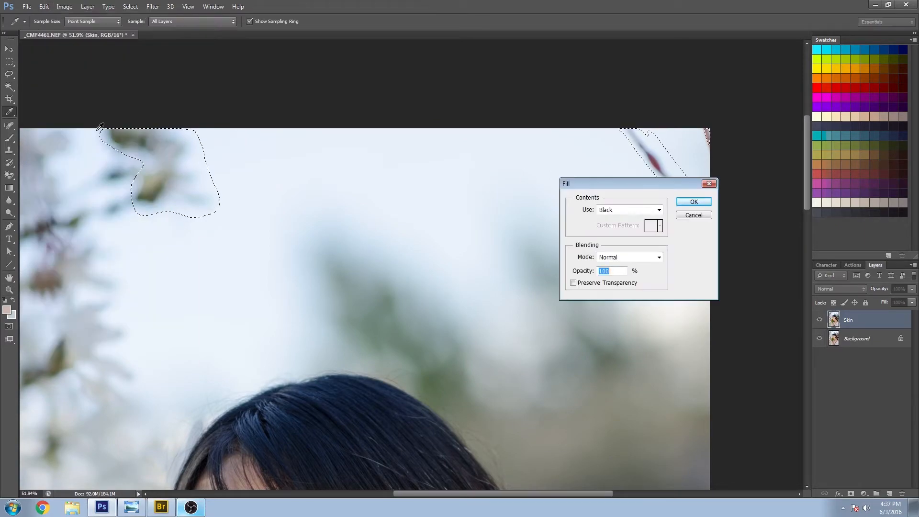
left_click(628, 209)
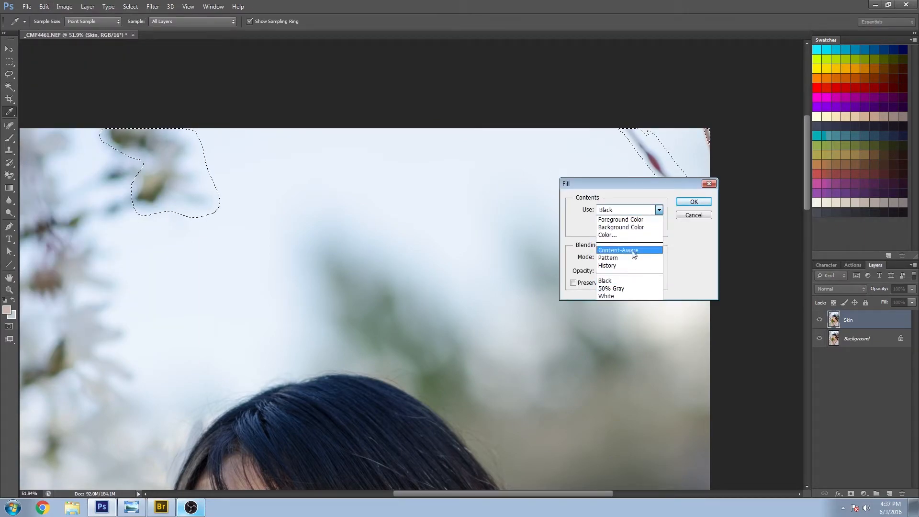
left_click(619, 250)
left_click(691, 203)
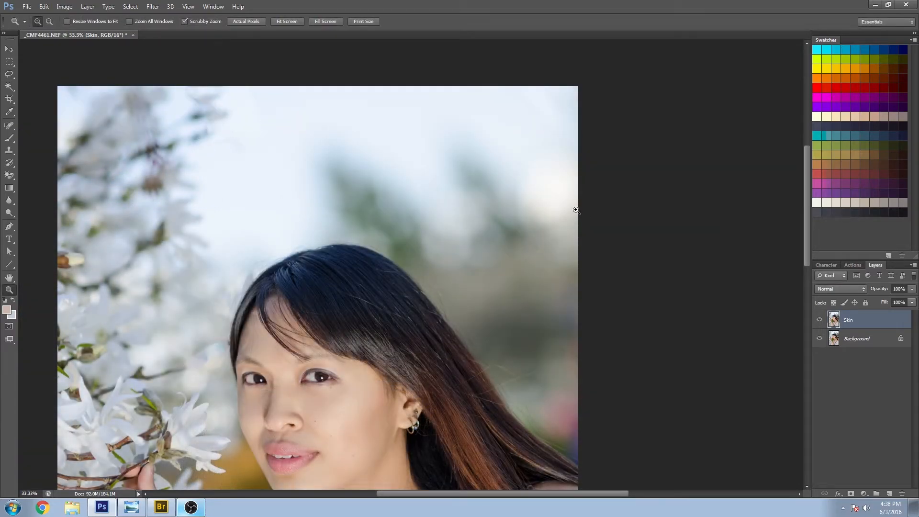
Step: Heal the leftover smudge in the sky's upper corner with a 100 px Content-Aware Spot Healing Brush
left_click_drag(570, 117, 580, 184)
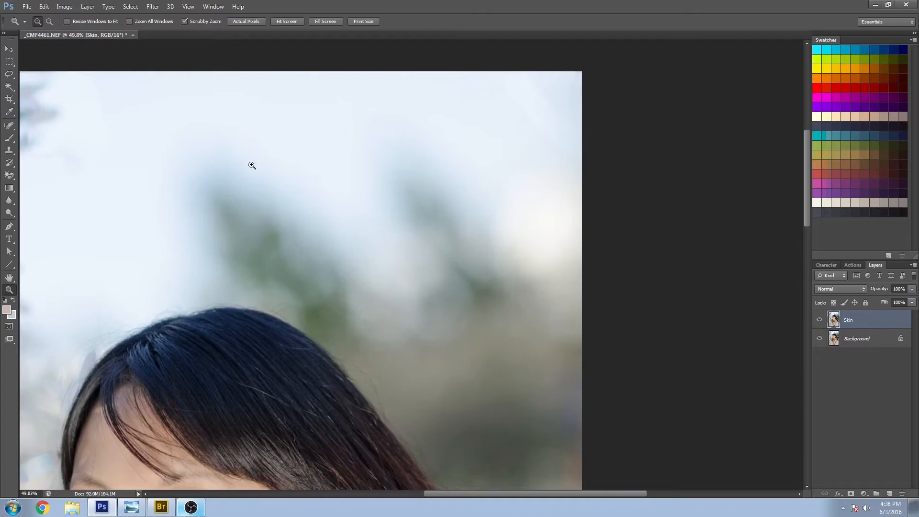
left_click(11, 125)
key("bracketright")
key("bracketright")
key("bracketright")
key("bracketright")
key("bracketright")
key("bracketright")
key("bracketright")
key("bracketright")
key("bracketright")
key("bracketright")
key("bracketright")
left_click_drag(508, 81, 532, 130)
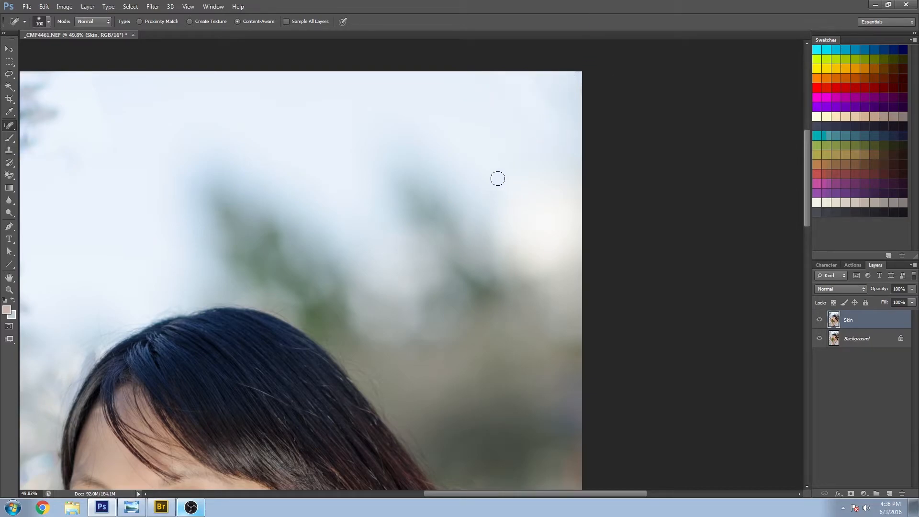
Step: Heal the remaining discolored marks in the sky's corner above the blurred trees with the Content-Aware Spot Healing Brush
left_click_drag(544, 92, 571, 117)
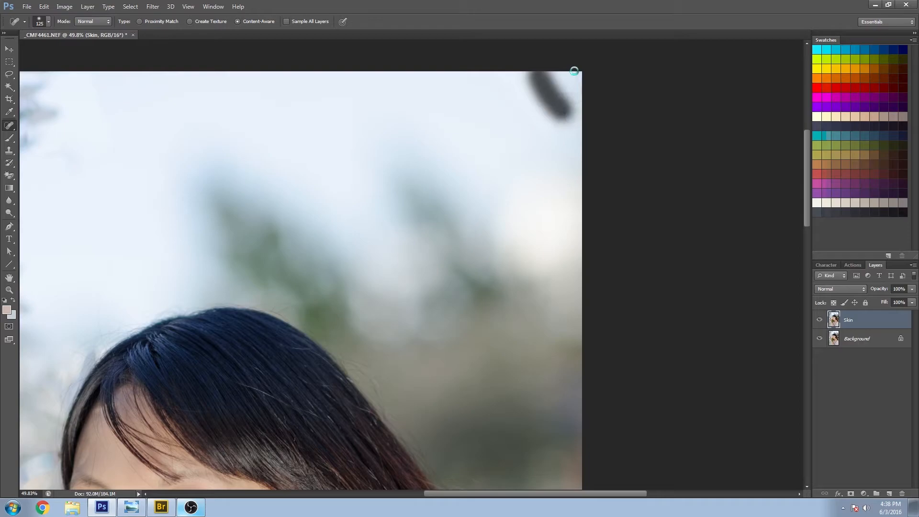
key("bracketleft")
left_click(540, 92)
Step: Heal the blurred dark twigs at the blossoms' edge against the sky with a 100 px Content-Aware Spot Healing Brush
mouse_move(409, 278)
left_mouse_down()
mouse_move(425, 270)
mouse_move(712, 296)
mouse_move(553, 317)
left_mouse_up()
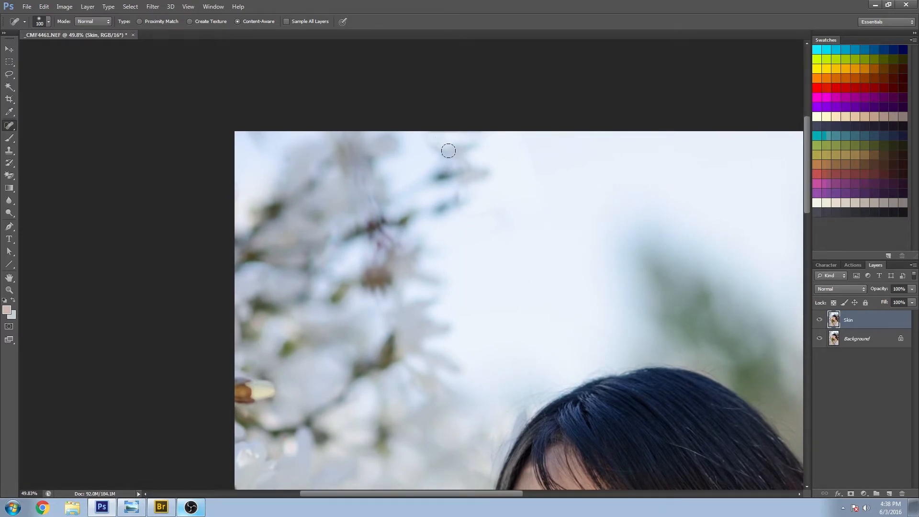
left_click_drag(453, 165, 438, 185)
left_click_drag(447, 145, 478, 146)
left_click_drag(462, 179, 489, 172)
left_click_drag(438, 210, 447, 199)
Step: Heal the leftover twig traces in the blurred background between the branch tip and the face
left_click_drag(594, 459, 545, 209)
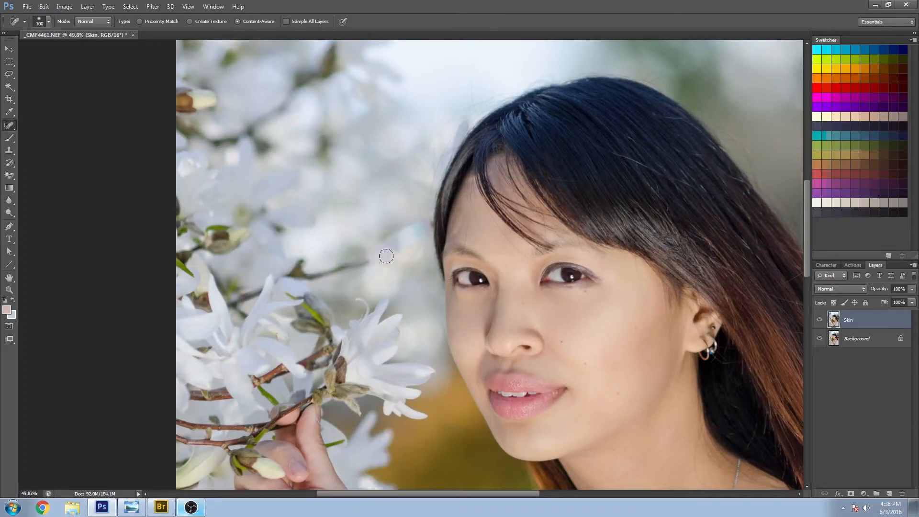
left_click(402, 248)
left_click(391, 233)
left_click(383, 234)
left_click(408, 227)
left_click(414, 221)
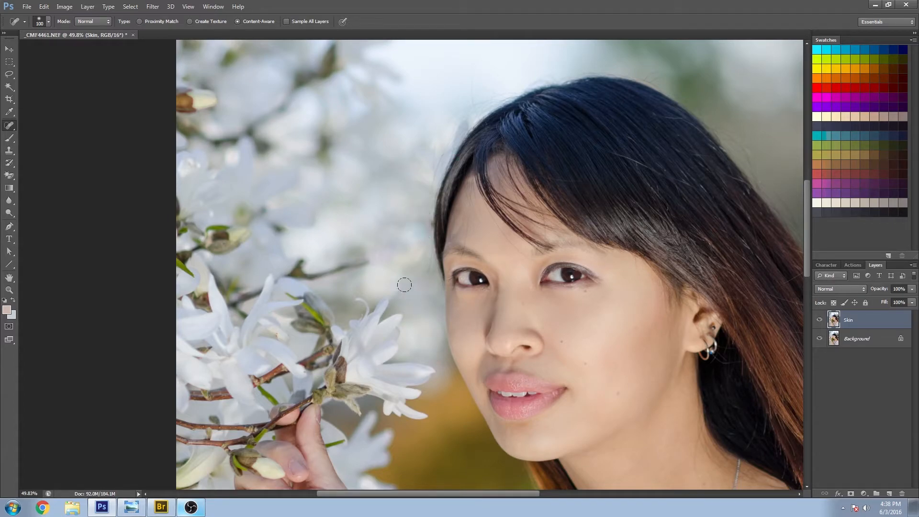
left_click(416, 237)
left_click(371, 259)
left_click(413, 240)
Step: Set the Brush to Color mode and enlarge it to 100 px
left_click(9, 138)
left_click(120, 21)
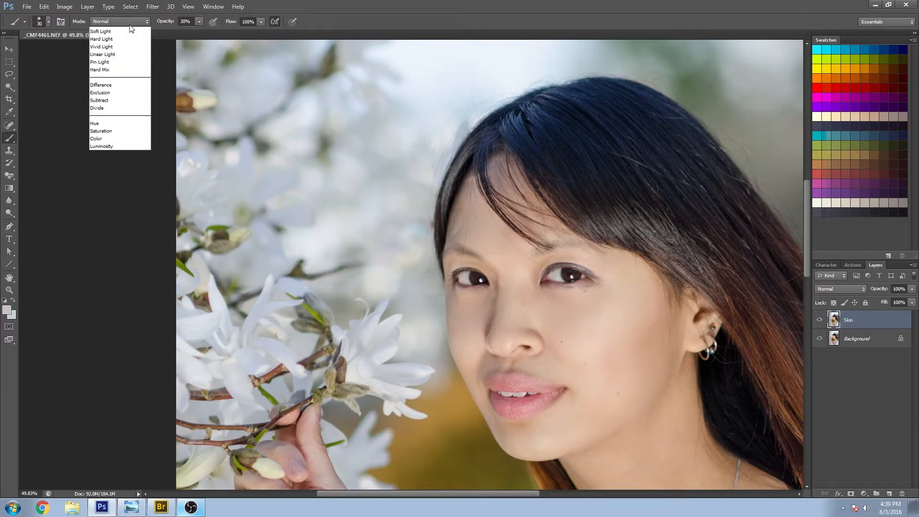
left_click(116, 272)
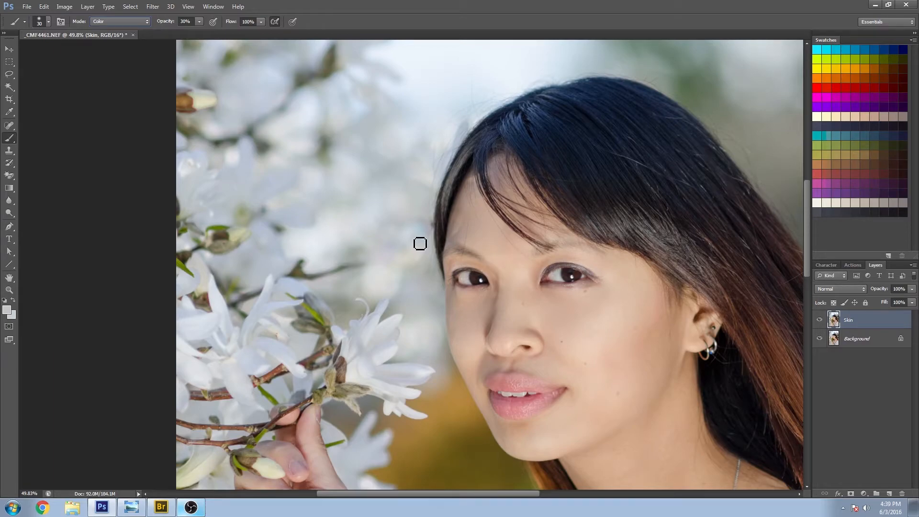
key("bracketright")
key("bracketright")
key("bracketright")
key("bracketright")
key("bracketright")
key("bracketright")
Step: Clone clean background over the small dark spot beside the hair at forehead height with a 40 px Clone Stamp
key("z")
left_click_drag(689, 283, 617, 285)
left_click_drag(366, 194, 459, 206)
left_click(10, 149)
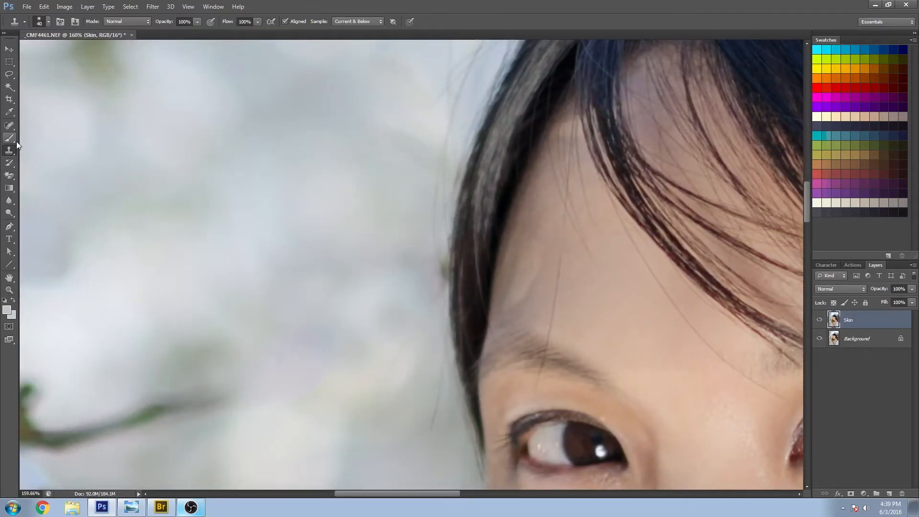
left_click(447, 281, "alt")
left_click_drag(443, 263, 447, 259)
key("ctrl+z")
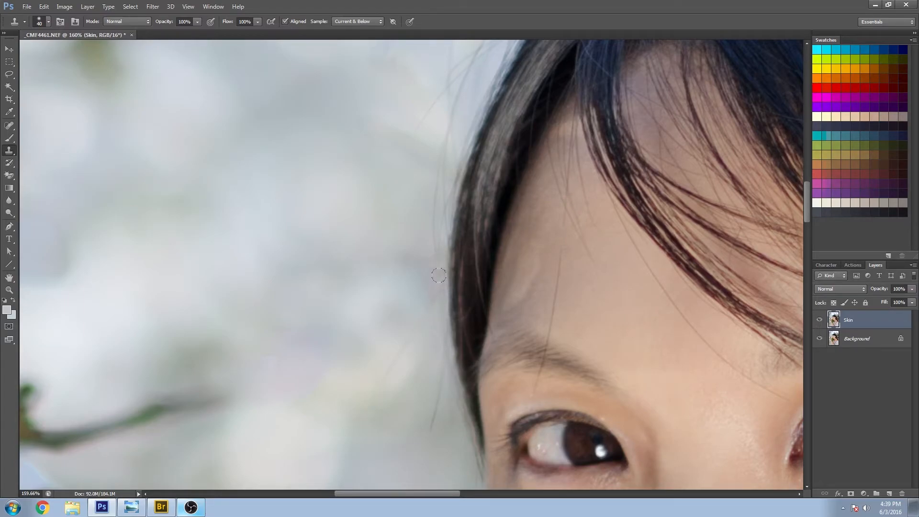
Step: Compare the whole photo with and without the Skin layer to examine the retouching and removed distractions
left_click(9, 290)
left_click(594, 261, "alt")
left_click(597, 263, "alt")
left_click(605, 267, "alt")
left_click(620, 272, "alt")
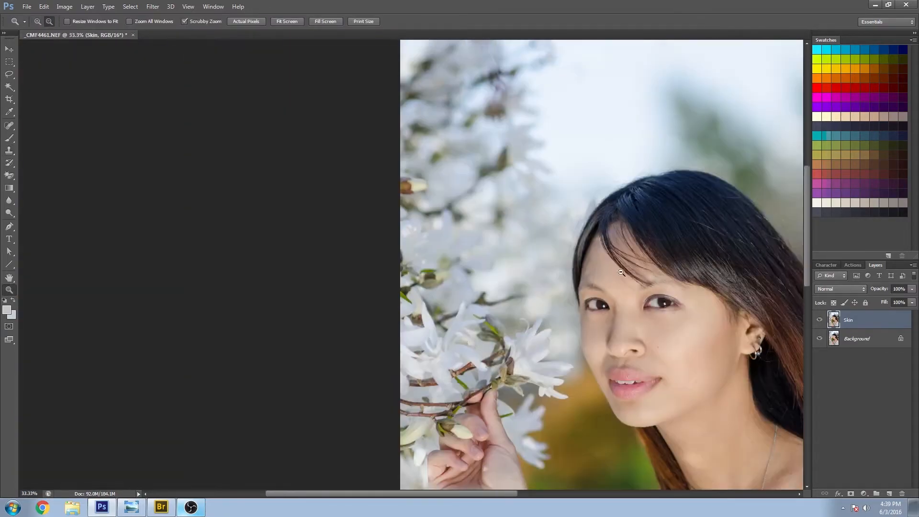
left_click(663, 285, "alt")
left_click(696, 324, "alt")
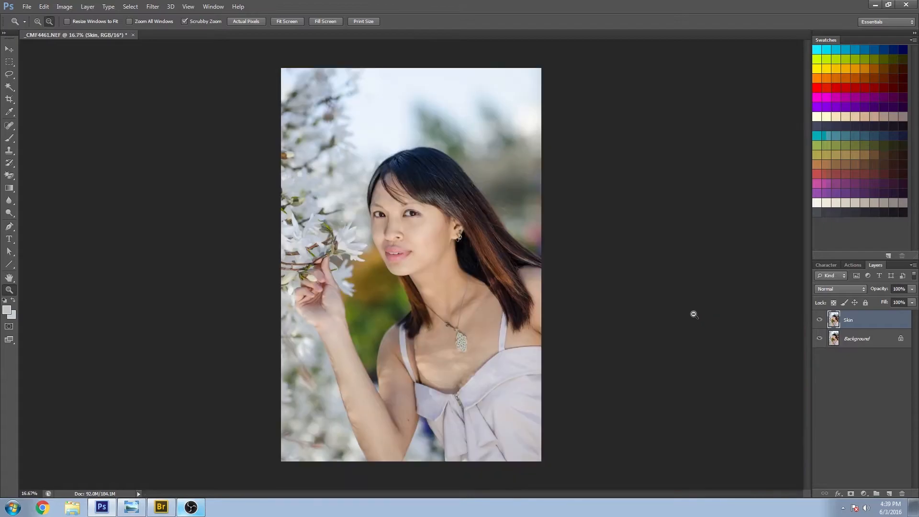
left_click(482, 317)
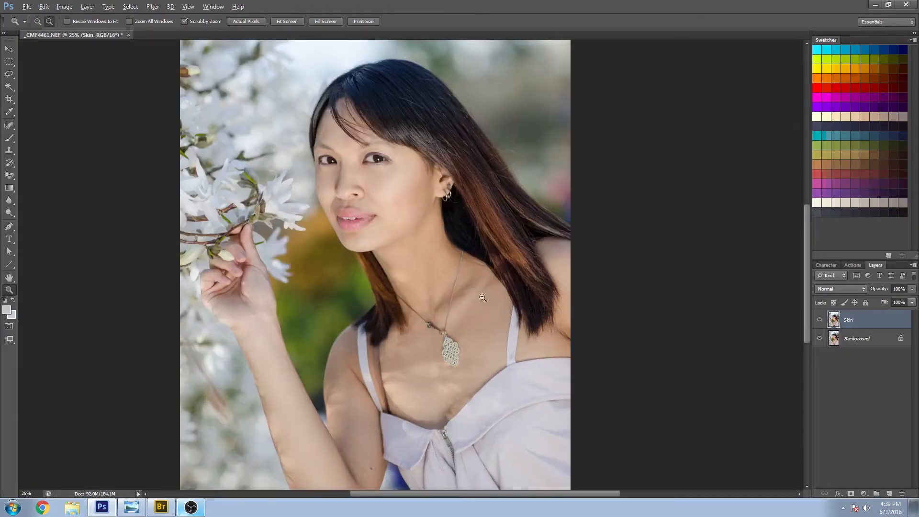
left_click(478, 294, "alt")
left_click(474, 287, "alt")
left_click(473, 286)
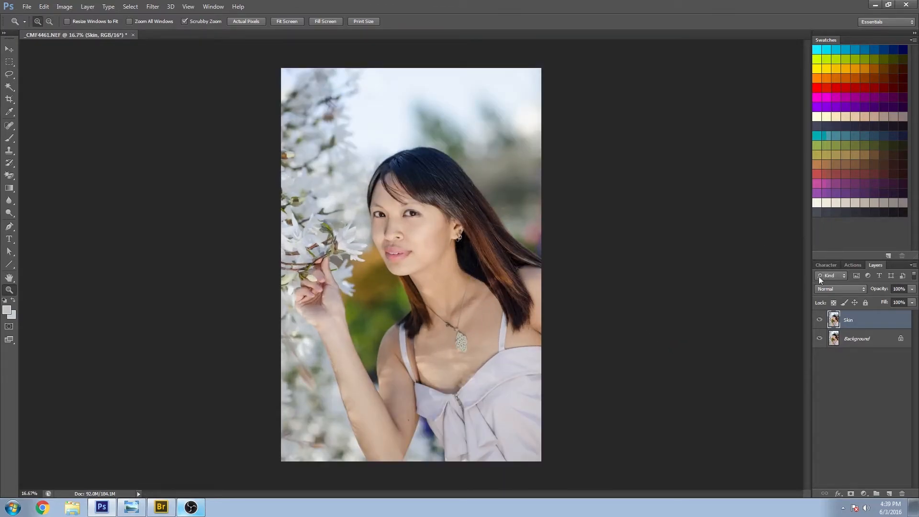
left_click(820, 321)
left_click(820, 320)
left_click(820, 321)
left_click(819, 320)
left_click(820, 321)
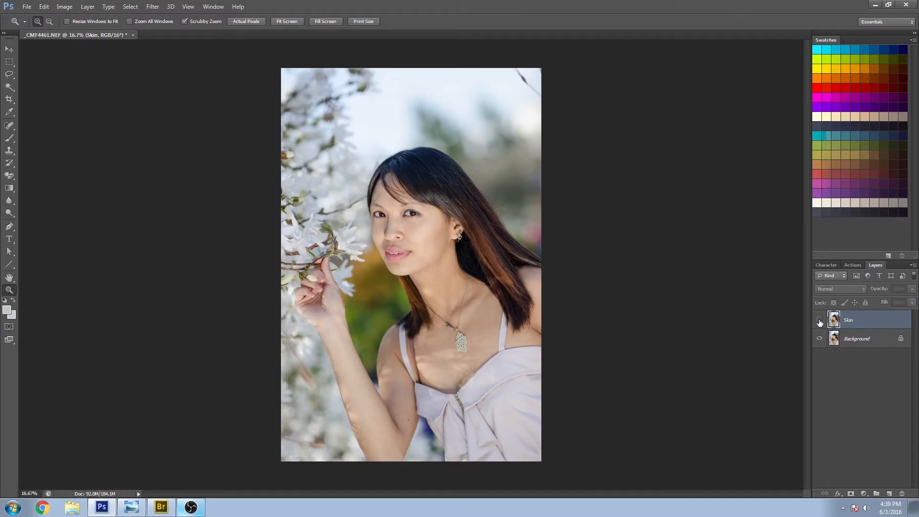
left_click(820, 321)
left_click(820, 321)
left_click(820, 321)
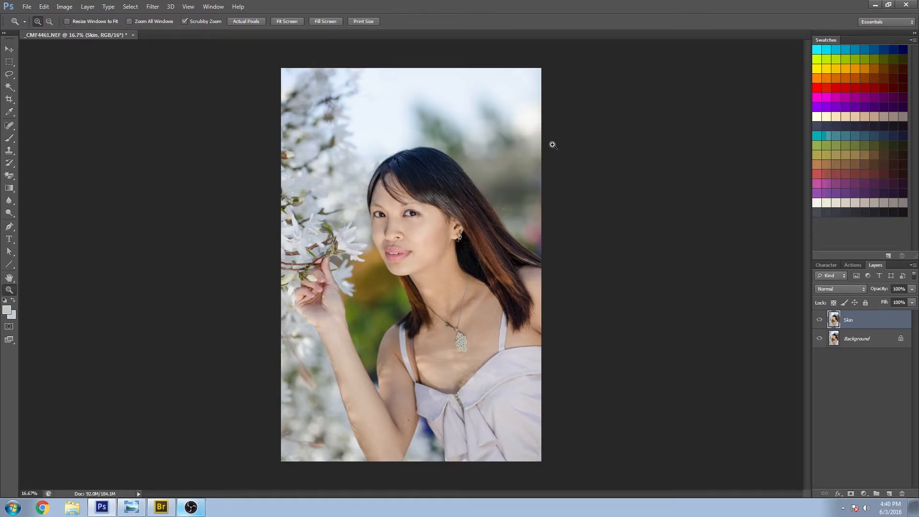
Step: Tone down the blue patch between the arm and the dress with sampled background color, using the Color-mode brush at 30% opacity
left_click_drag(434, 383, 471, 424)
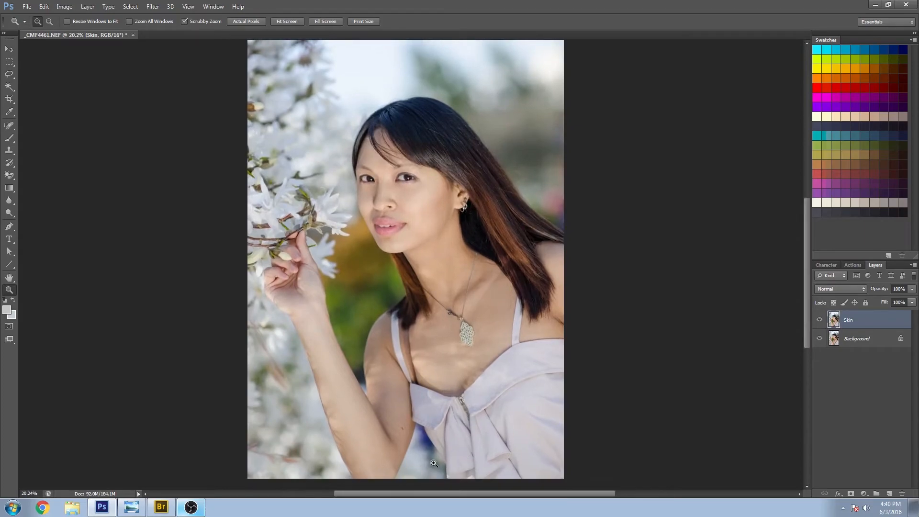
left_click_drag(433, 465, 467, 451)
left_click_drag(467, 403, 476, 340)
left_click_drag(444, 374, 453, 400)
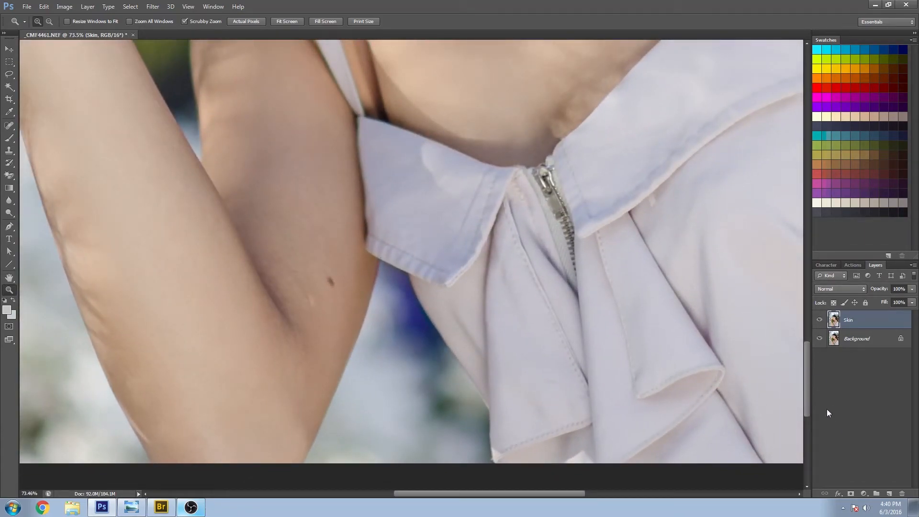
left_click(9, 138)
left_click(394, 385, "alt")
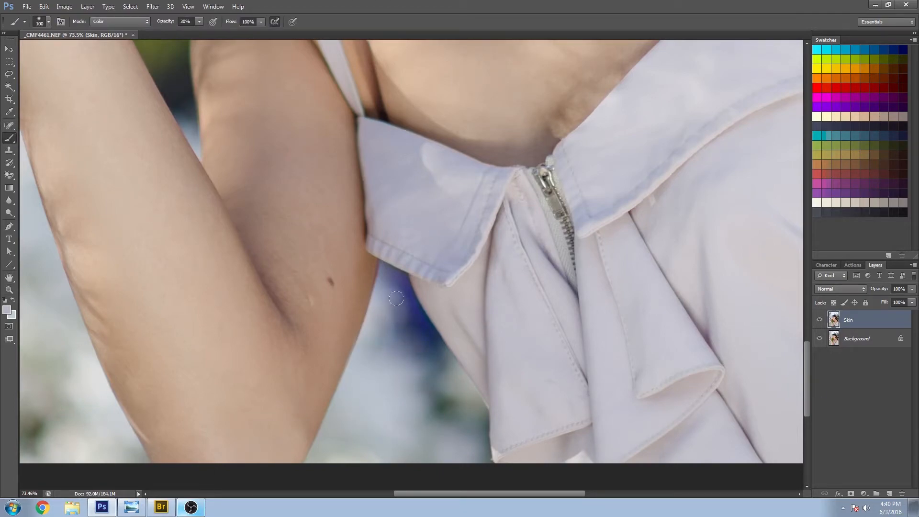
key("bracketleft")
left_click(382, 319, "alt")
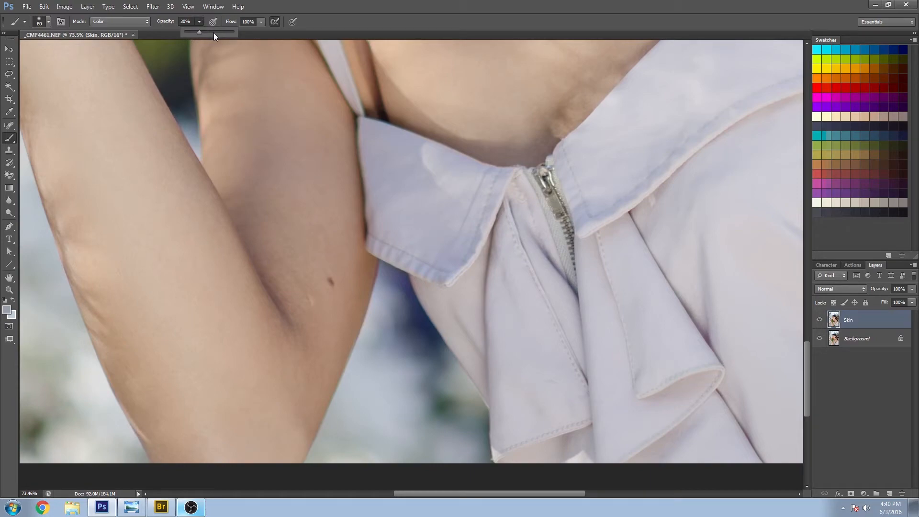
Step: Neutralize the rest of the blue patch beside the dress with sampled grey tones at 63% brush opacity
left_click(391, 397, "alt")
left_click(455, 399, "alt")
key("bracketleft")
key("bracketleft")
key("bracketright")
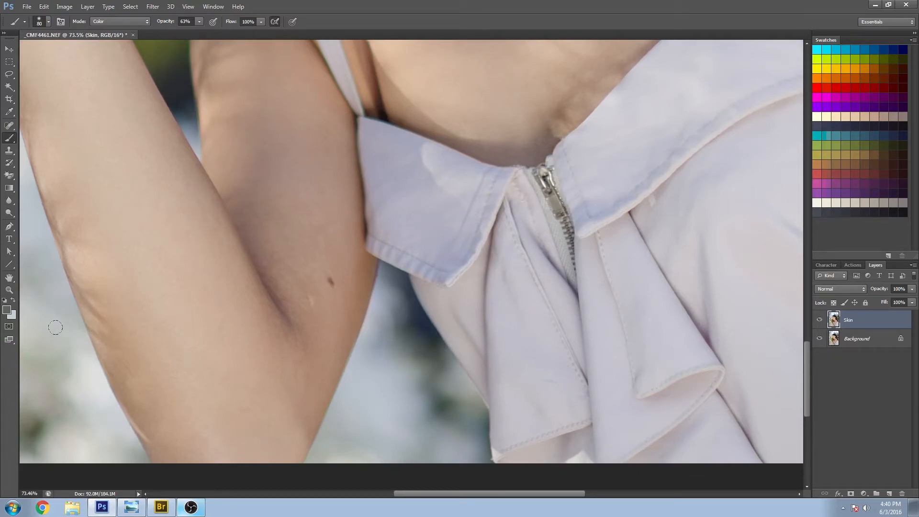
Step: Add a new empty layer above the Skin layer
left_click(9, 289)
left_click(526, 254, "alt")
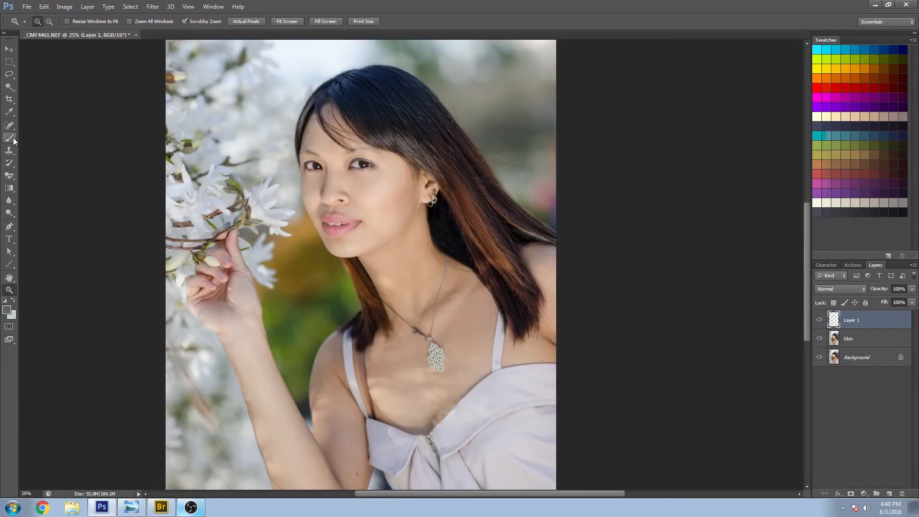
left_click(13, 139)
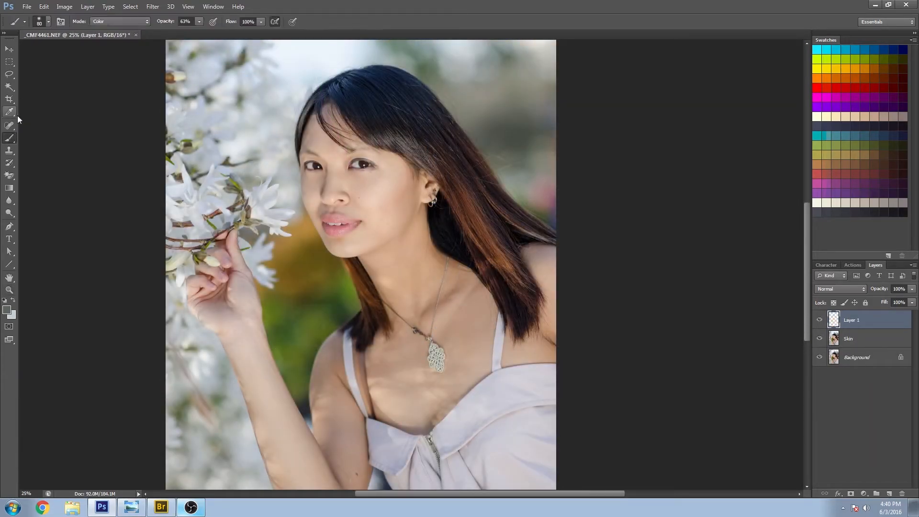
left_click(9, 289)
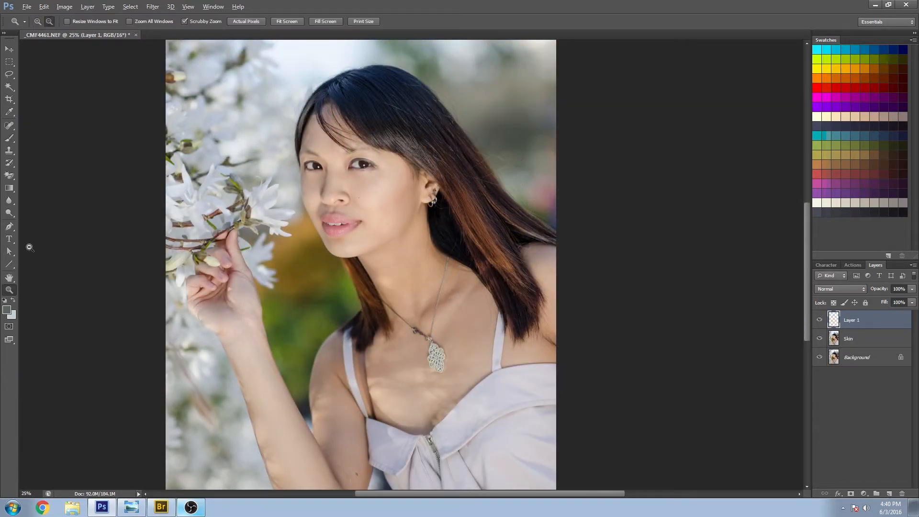
left_click(500, 229, "alt")
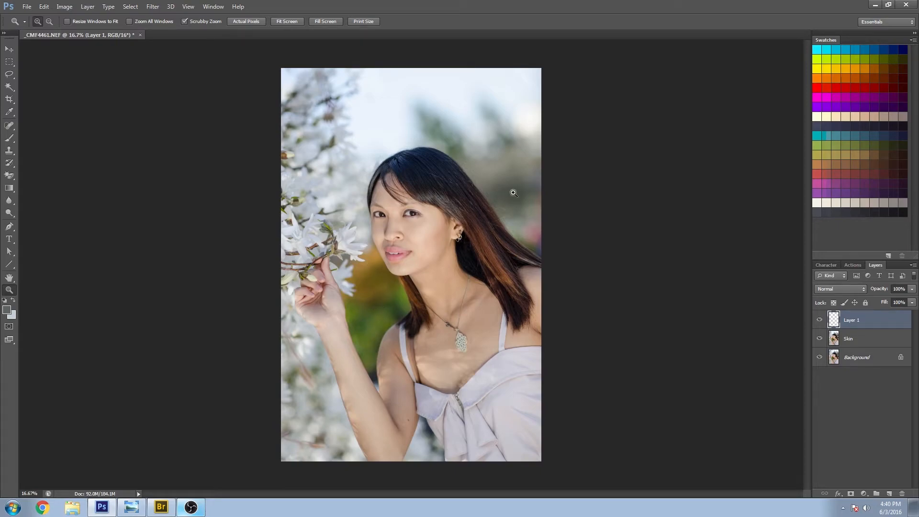
left_click_drag(532, 197, 550, 198)
Step: Sample green from the foliage and paint it over the grey background behind the hair with a larger Color-mode brush
left_click(10, 139)
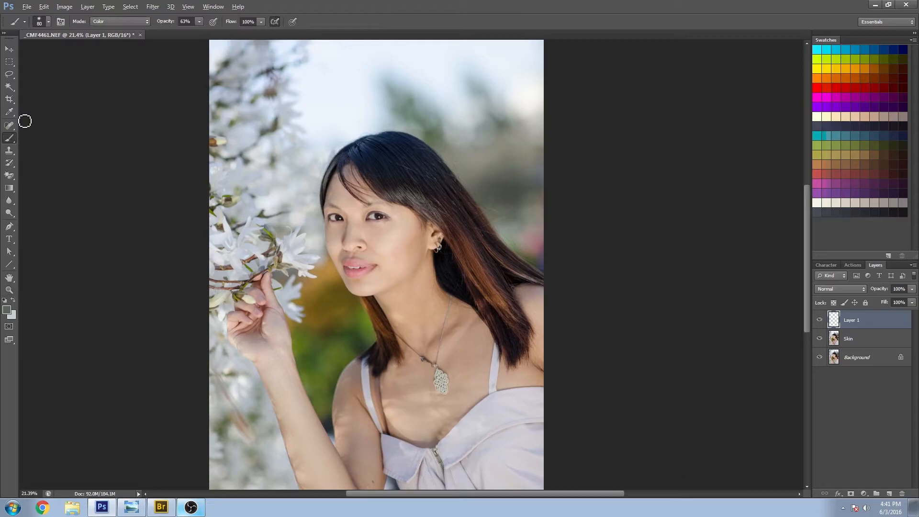
left_click(329, 359, "alt")
key("bracketright")
key("bracketright")
key("bracketright")
key("bracketright")
key("bracketright")
key("bracketright")
key("bracketright")
key("bracketright")
key("bracketleft")
mouse_move(498, 217)
left_mouse_down()
mouse_move(515, 240)
mouse_move(508, 165)
left_mouse_up()
key("bracketright")
key("bracketright")
key("bracketright")
Step: Lower the brush opacity to 21% and paint orange sampled from the foliage along the upper part of the green background
left_click_drag(199, 22, 179, 31)
key("bracketleft")
key("bracketleft")
key("bracketleft")
left_click(313, 288, "alt")
key("bracketleft")
key("bracketleft")
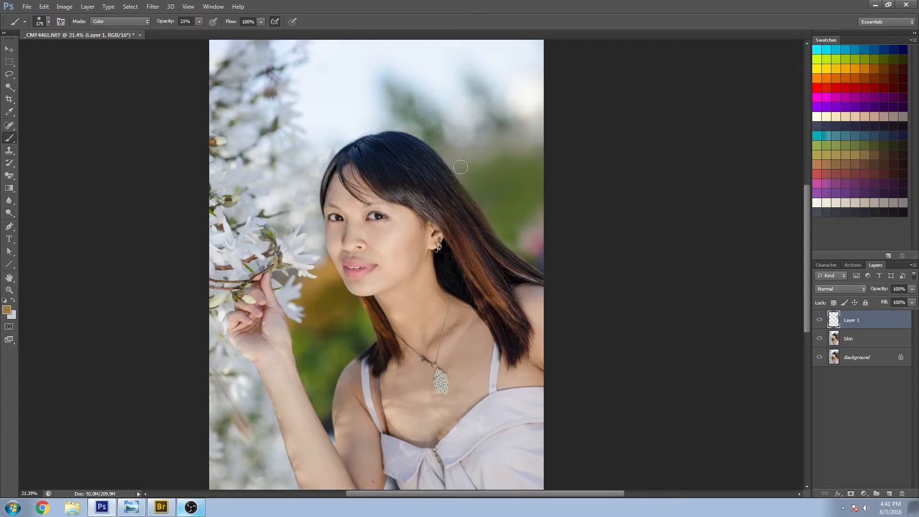
key("bracketright")
key("bracketright")
key("bracketleft")
key("bracketleft")
key("bracketleft")
key("bracketleft")
Step: Sample pink from the blurred flowers at the photo's edge and tint the gap beside the dress and the blossoms at 21% opacity
left_click(544, 238, "alt")
key("bracketright")
key("bracketleft")
key("bracketleft")
key("bracketleft")
key("bracketleft")
key("bracketleft")
key("bracketleft")
key("bracketright")
key("bracketright")
key("bracketright")
key("bracketright")
left_click_drag(478, 380, 500, 277)
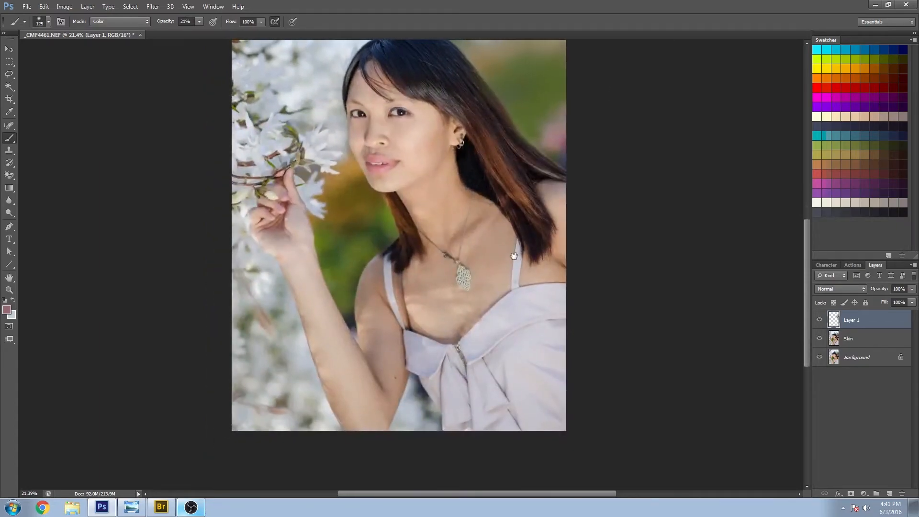
left_click_drag(415, 386, 432, 441)
mouse_move(417, 389)
left_mouse_down()
mouse_move(408, 406)
mouse_move(411, 385)
mouse_move(416, 427)
left_mouse_up()
left_click_drag(251, 290, 273, 334)
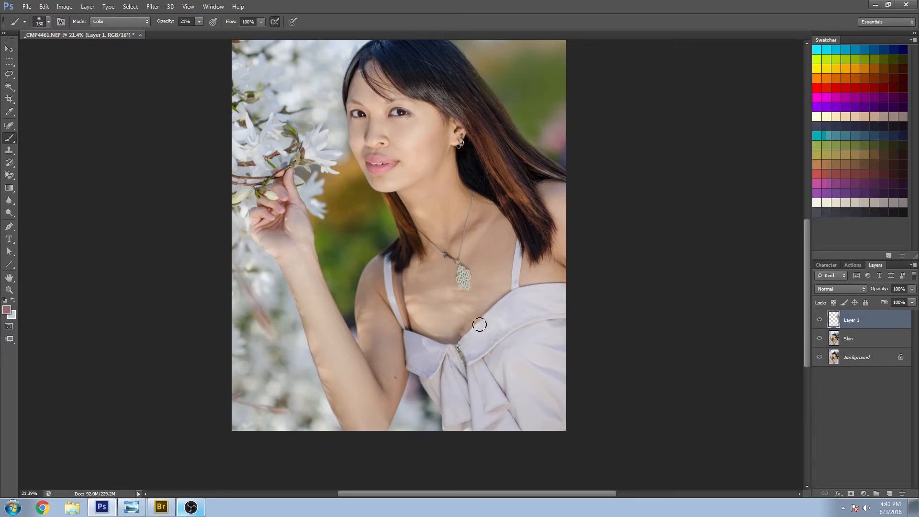
left_click_drag(482, 290, 470, 323)
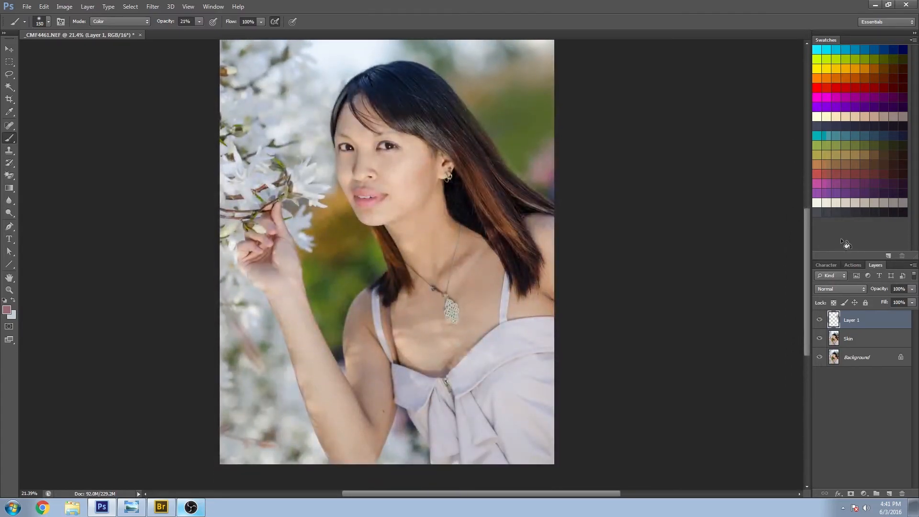
Step: Set Layer 1's blend mode to Color and compare the photo with and without its background tint
left_click(837, 289)
left_click(832, 272)
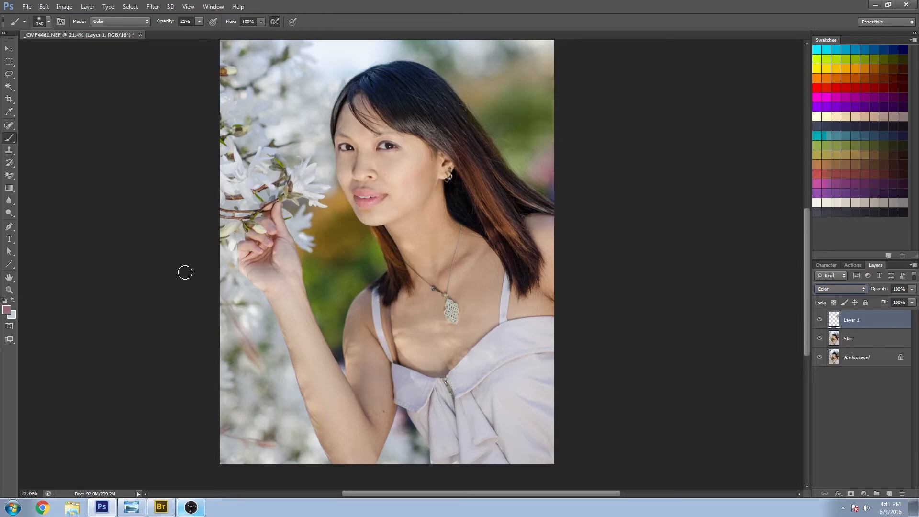
left_click(10, 291)
left_click(512, 182, "alt")
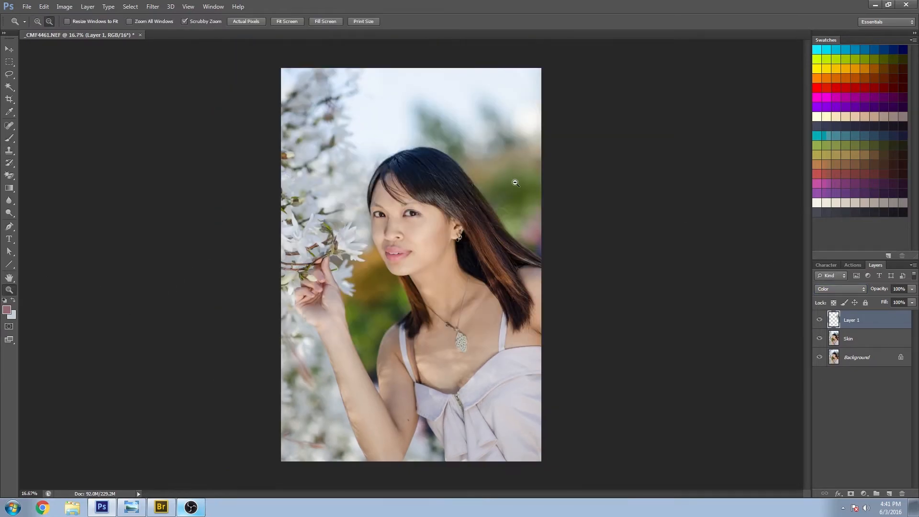
left_click(819, 320)
left_click(820, 320)
left_click(820, 320)
left_click(819, 320)
Step: Duplicate Layer 1 and apply a Gaussian Blur to the copy
left_click_drag(873, 321, 890, 494)
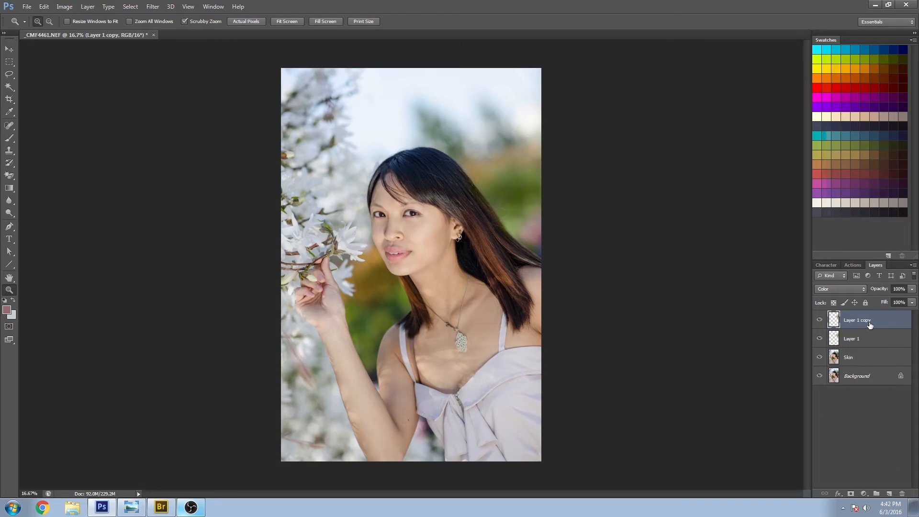
left_click(152, 7)
mouse_move(207, 108)
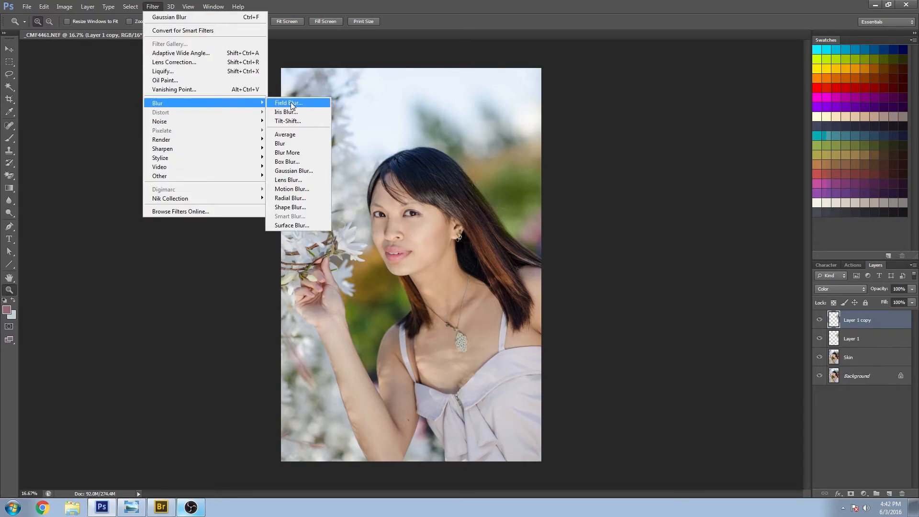
left_click(308, 172)
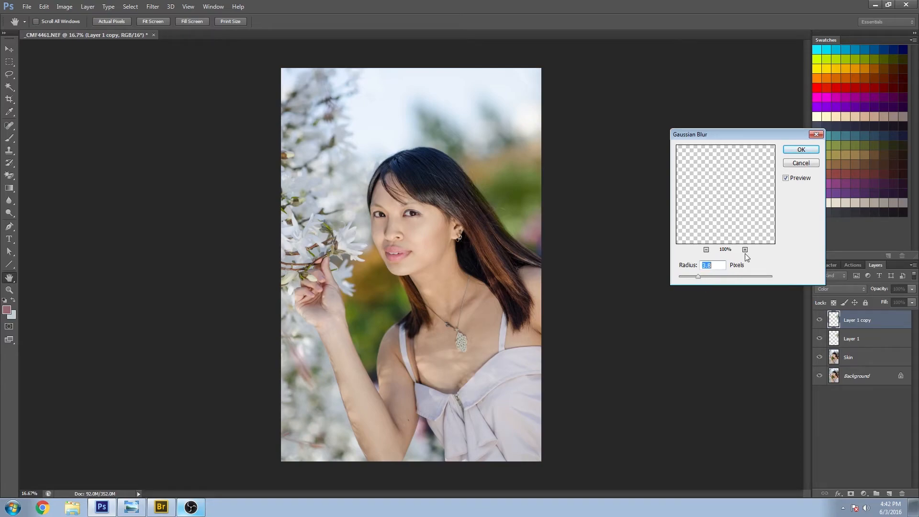
left_click(800, 151)
Step: Compare the photo with Layer 1 and its blurred copy hidden and shown
left_click(821, 320)
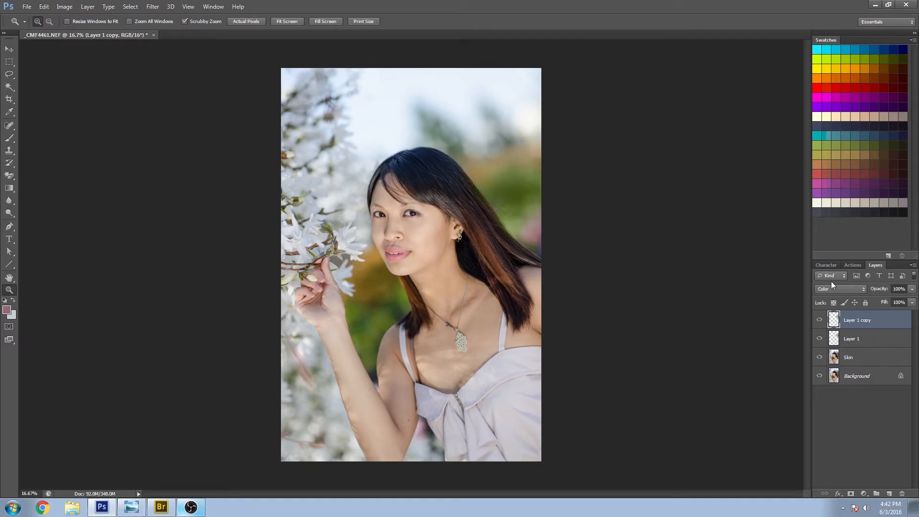
left_click(819, 338)
left_click(820, 320)
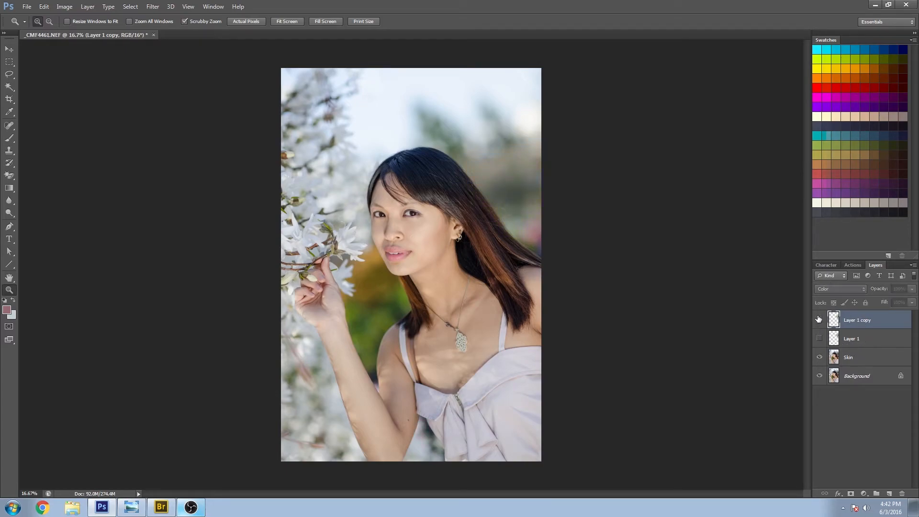
left_click(821, 339)
left_click(821, 321)
left_click(819, 320)
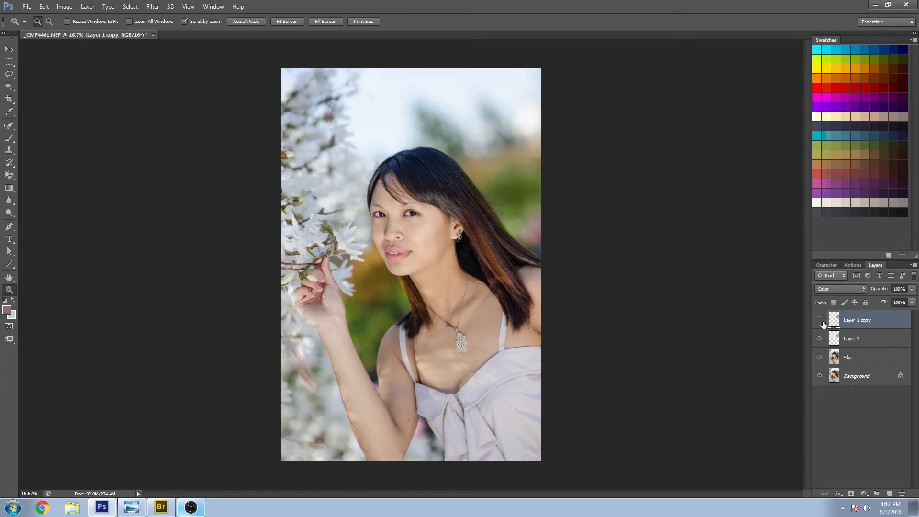
left_click(819, 338)
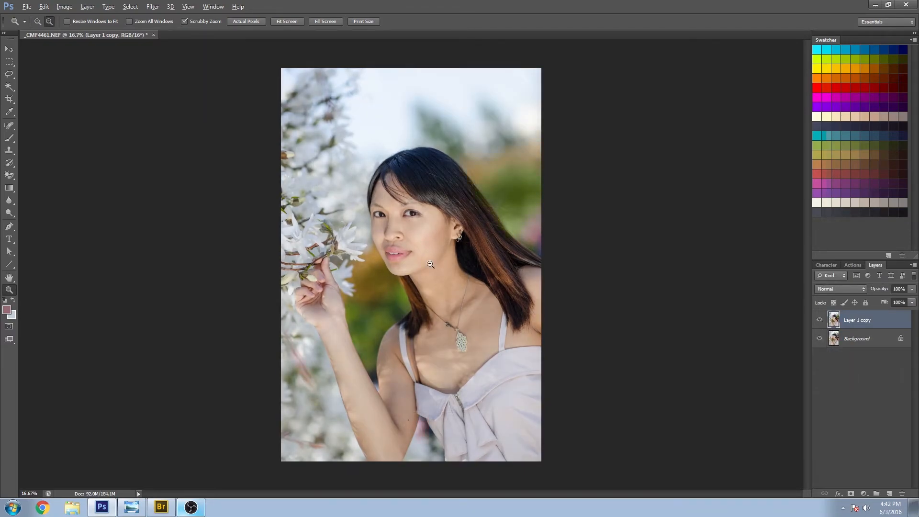
Step: Add a Color Balance adjustment layer and adjust its shadows, setting Magenta–Green to -3
left_click(430, 265, "alt")
left_click(430, 264)
left_click(864, 493)
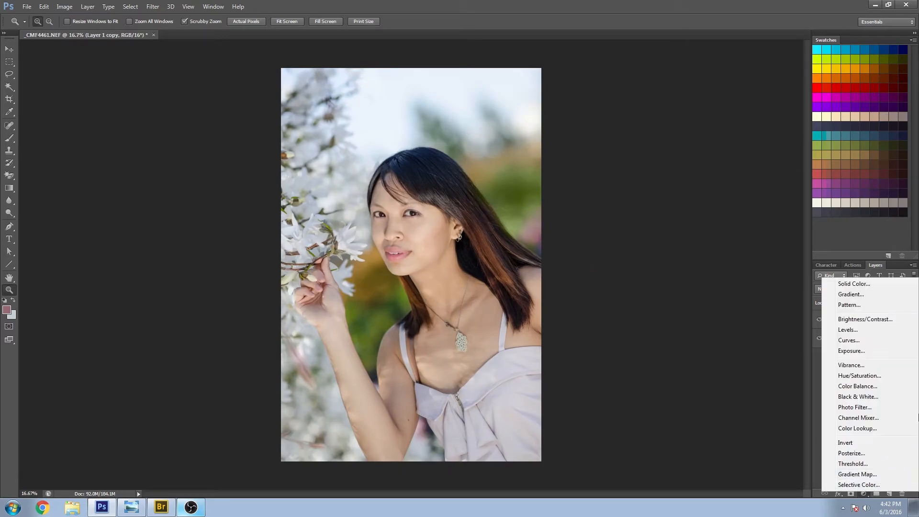
left_click(857, 386)
left_click_drag(710, 248, 662, 152)
left_click(629, 180)
left_click(631, 189)
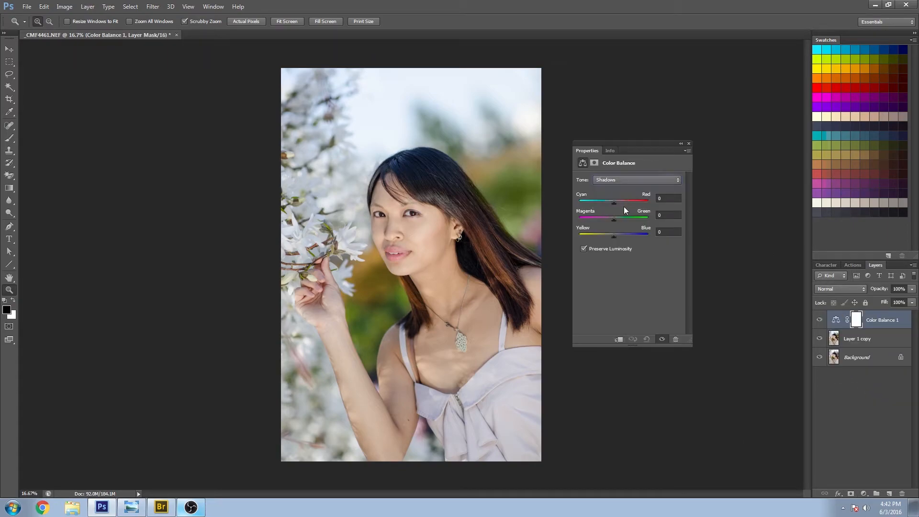
left_click_drag(614, 202, 612, 202)
key("Tab")
key("Tab")
type("+5")
left_click_drag(613, 226, 615, 229)
Step: Set the Color Balance midtones to Cyan–Red -1, Magenta–Green -1 and Yellow–Blue -5, and adjust the highlights
left_click(628, 180)
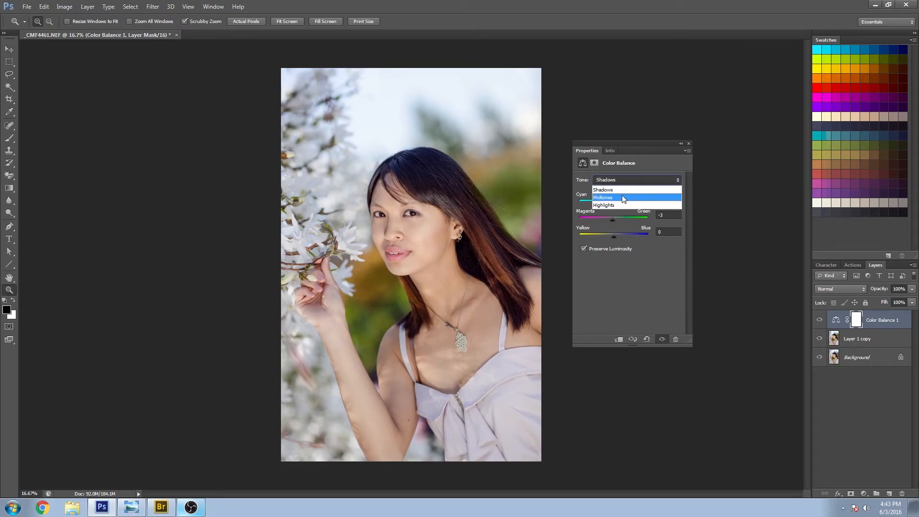
left_click(621, 196)
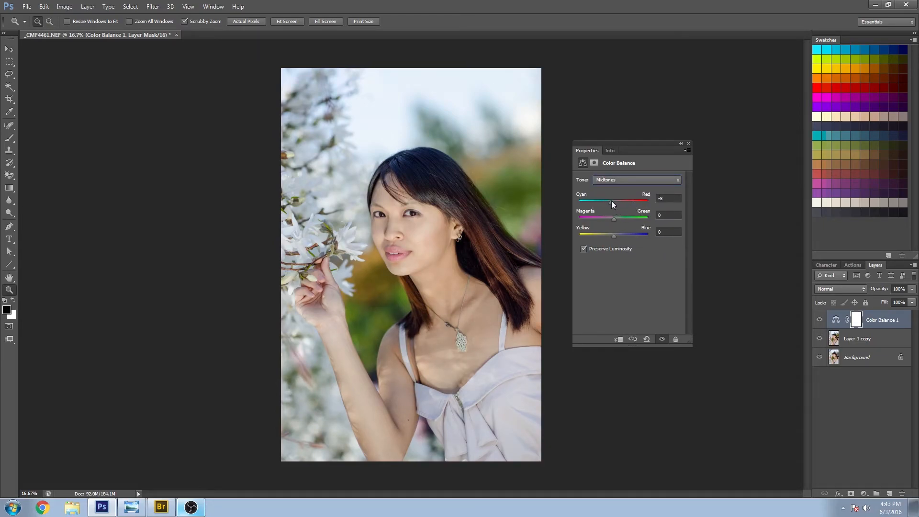
left_click_drag(612, 200, 610, 234)
left_click(637, 180)
left_click(622, 205)
left_click_drag(613, 202, 612, 234)
left_click(688, 144)
Step: Compare the photo with and without the Color Balance adjustment, both close up on the face and in full
left_click(820, 320)
left_click(819, 319)
left_click(819, 319)
left_click(819, 320)
left_click(820, 320)
left_click(819, 320)
left_click(819, 319)
left_click(819, 320)
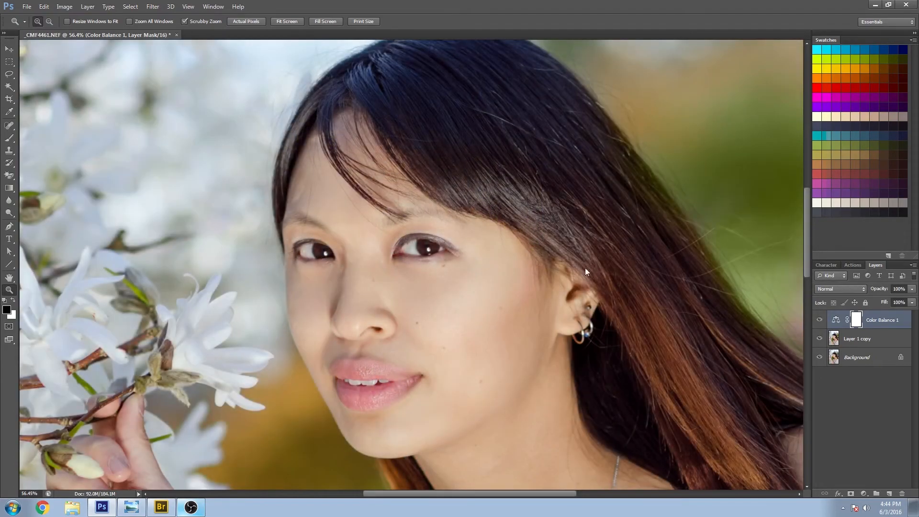
key("ctrl+0")
left_click(819, 319)
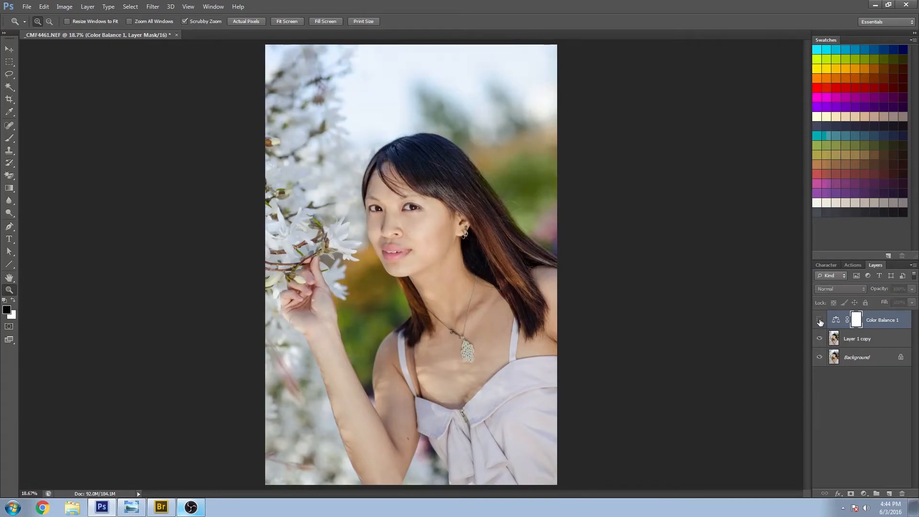
left_click(820, 320)
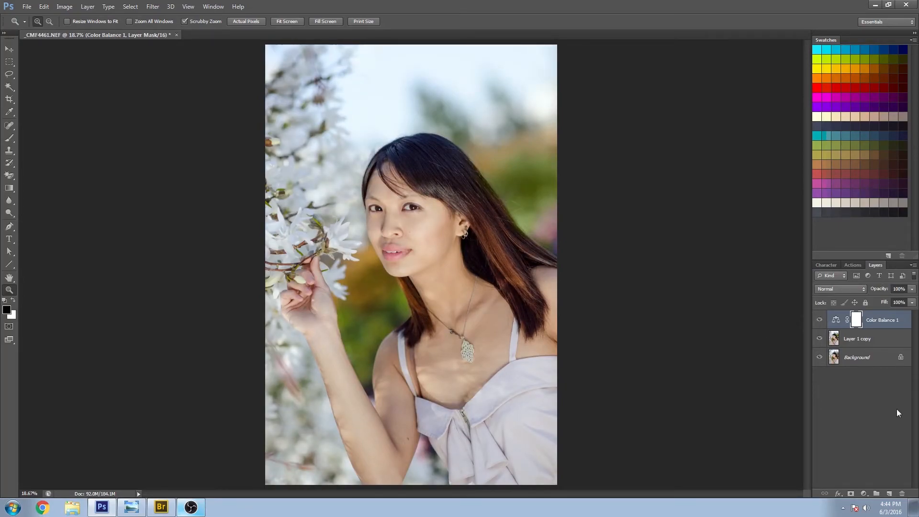
Step: Add a Selective Color adjustment layer and reduce cyan slightly in the Reds
left_click(839, 494)
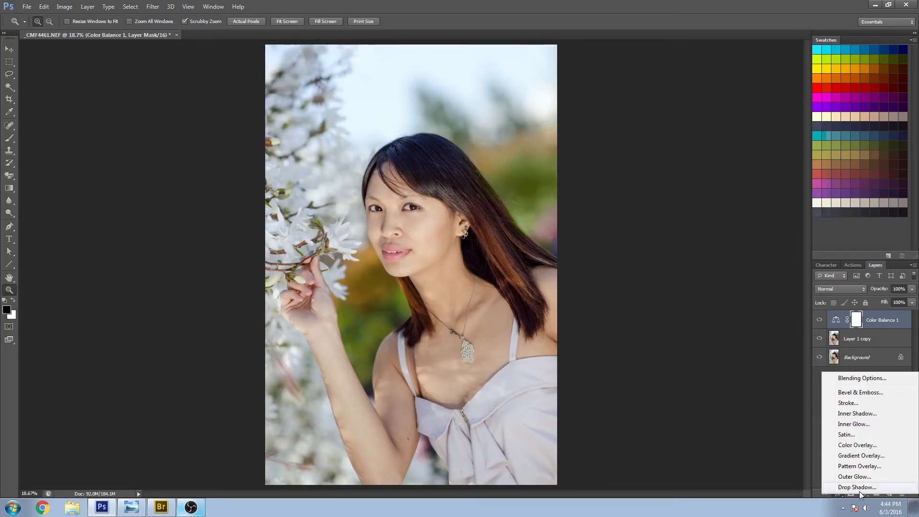
left_click(863, 493)
left_click(864, 493)
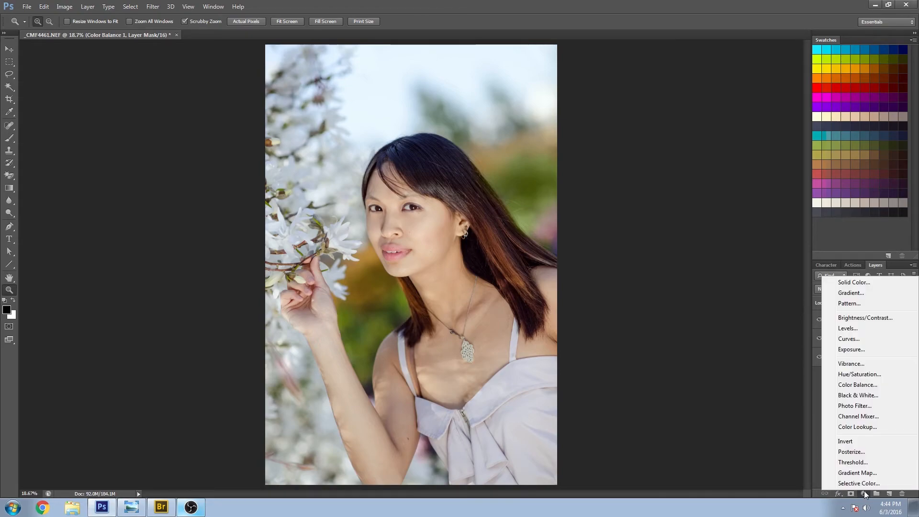
left_click(861, 483)
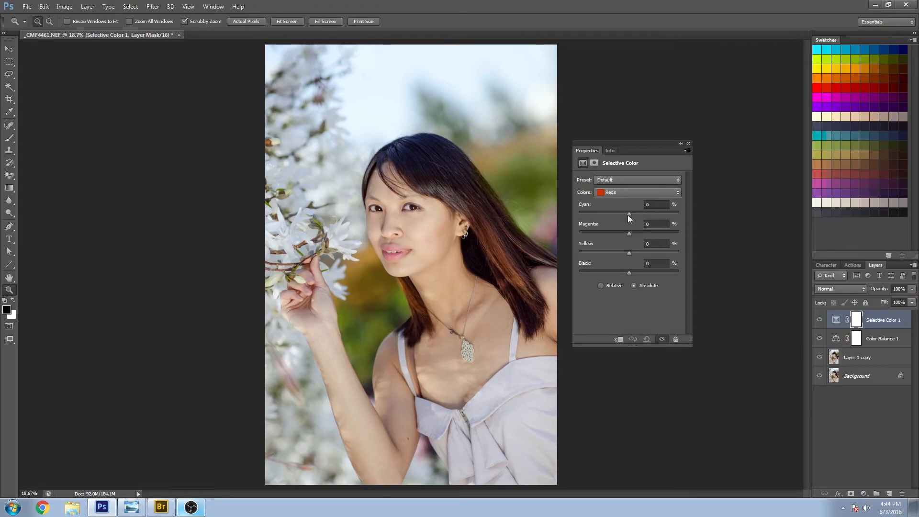
left_click_drag(629, 214, 625, 214)
Step: Set the Selective Color Greens to Cyan +26 and Magenta +17, raise their yellow and slightly lower their black
left_click(625, 192)
left_click(626, 201)
left_click_drag(629, 233, 629, 233)
left_click_drag(628, 252, 629, 272)
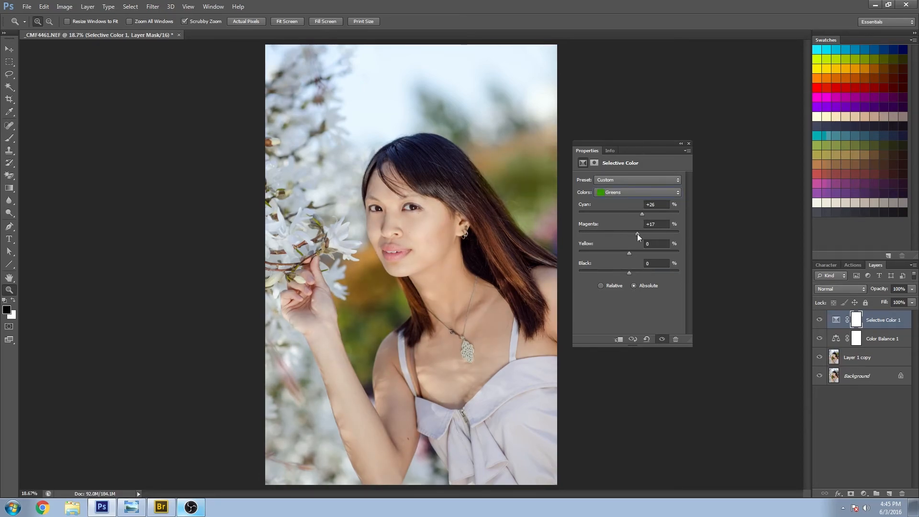
left_click_drag(628, 253, 641, 253)
mouse_move(629, 272)
left_mouse_down()
mouse_move(612, 268)
mouse_move(625, 272)
left_mouse_up()
Step: Strongly lower the black amount of another Selective Color range and reduce cyan in the Magentas to about -44
left_click(639, 192)
left_click(640, 208)
left_click_drag(628, 272, 583, 272)
left_click(639, 192)
left_click(632, 201)
left_click_drag(628, 214, 601, 214)
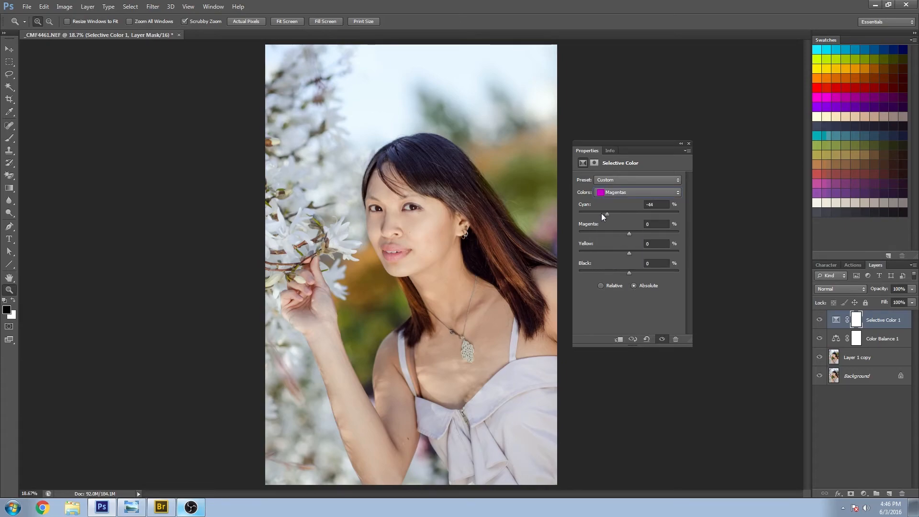
Step: Fine-tune the Whites and Neutrals ranges of the Selective Color adjustment
left_click(627, 192)
left_click(621, 248)
left_click(627, 192)
left_click(623, 256)
left_click_drag(629, 214, 627, 229)
left_click_drag(629, 272, 629, 272)
Step: Set the Selective Color Blacks to Cyan +4 and Yellow -2 and close the adjustment settings
left_click(639, 192)
left_click(619, 262)
left_click_drag(623, 216, 631, 215)
left_click_drag(629, 252, 629, 274)
left_click(689, 144)
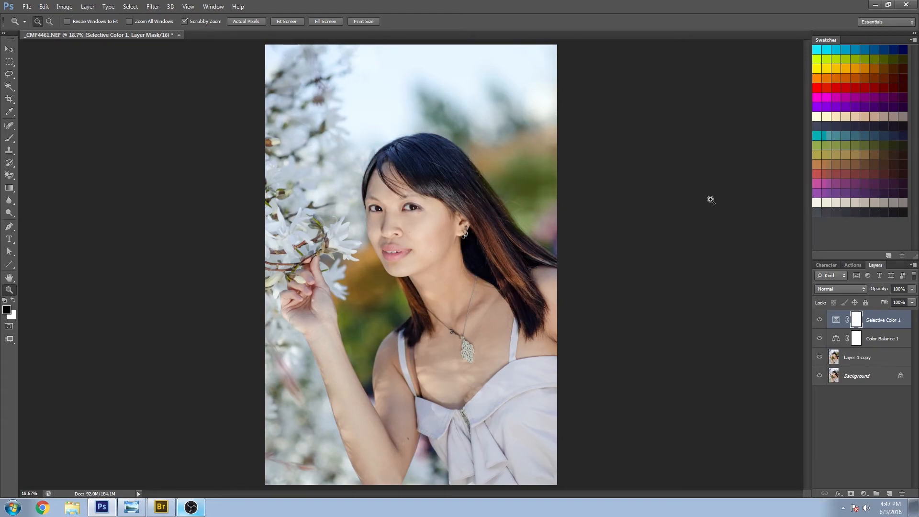
Step: Compare the photo with and without the Selective Color adjustment
left_click(819, 320)
left_click(820, 320)
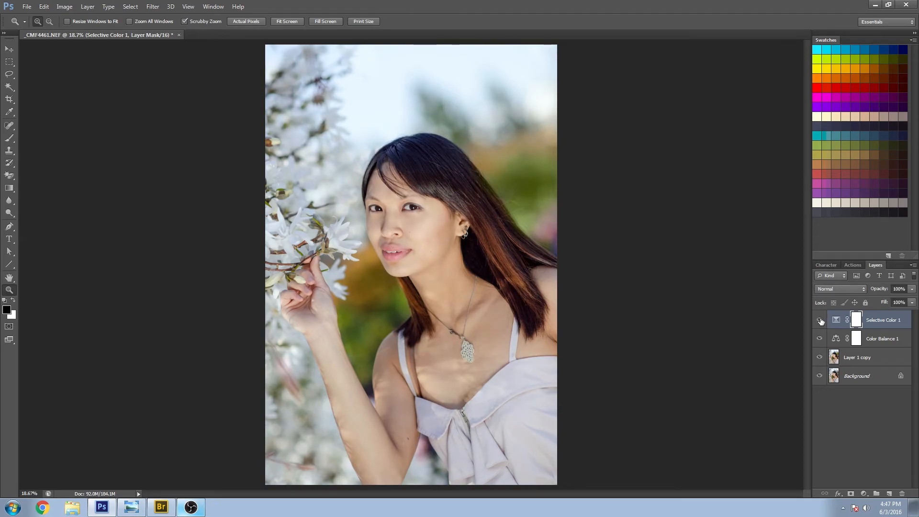
left_click(820, 320)
left_click(819, 320)
left_click(820, 320)
left_click(819, 320)
left_click(820, 320)
left_click(819, 320)
left_click(820, 320)
Step: Group the Selective Color and Color Balance layers into a Pass Through group named Group 1
left_click(867, 339)
left_click(878, 320, "shift")
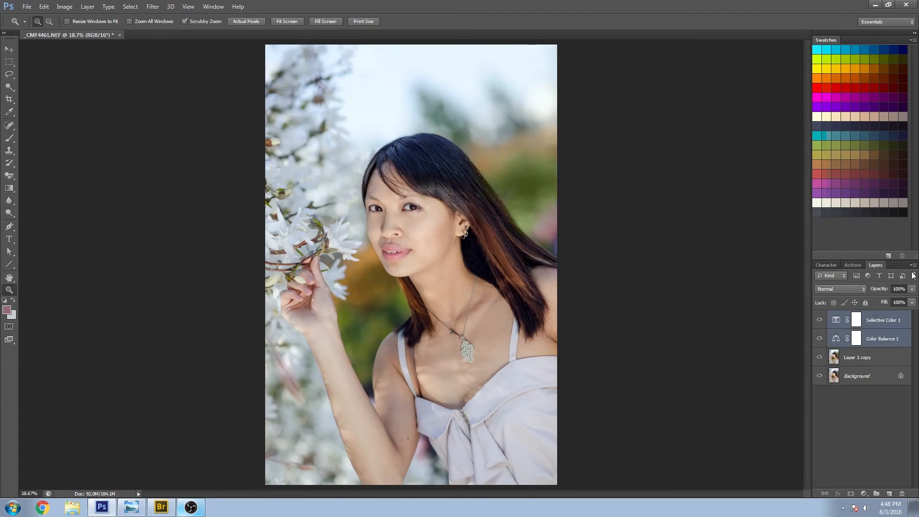
left_click(913, 265)
left_click(860, 319)
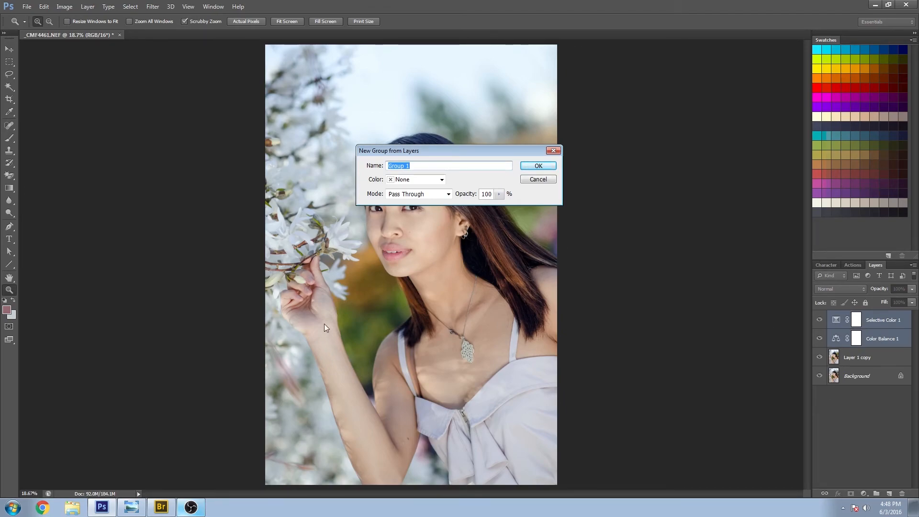
left_click(530, 167)
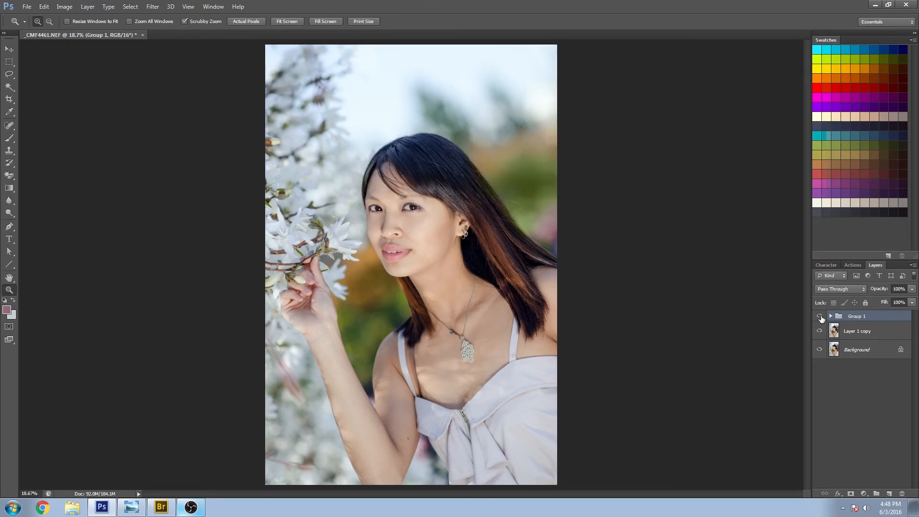
Step: Expand Group 1 and review the settings of its Selective Color and Color Balance layers
left_click(830, 316)
double_click(844, 331)
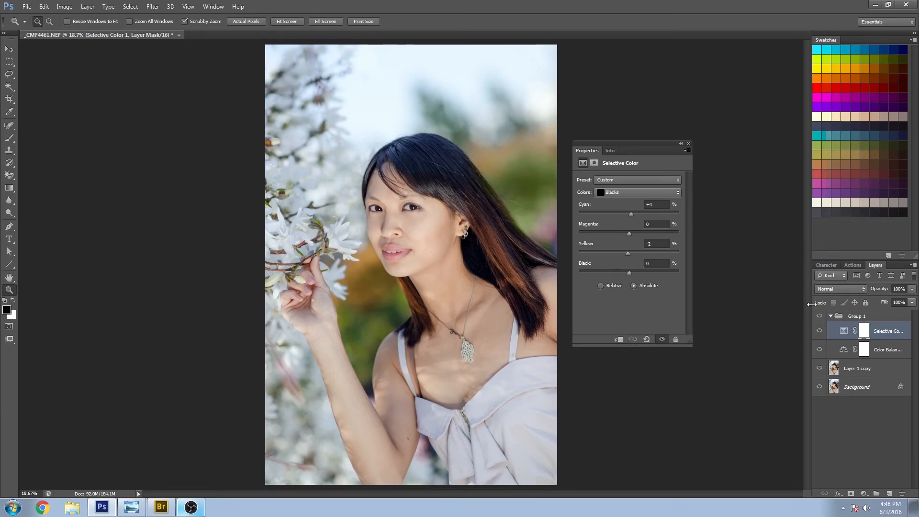
left_click(688, 143)
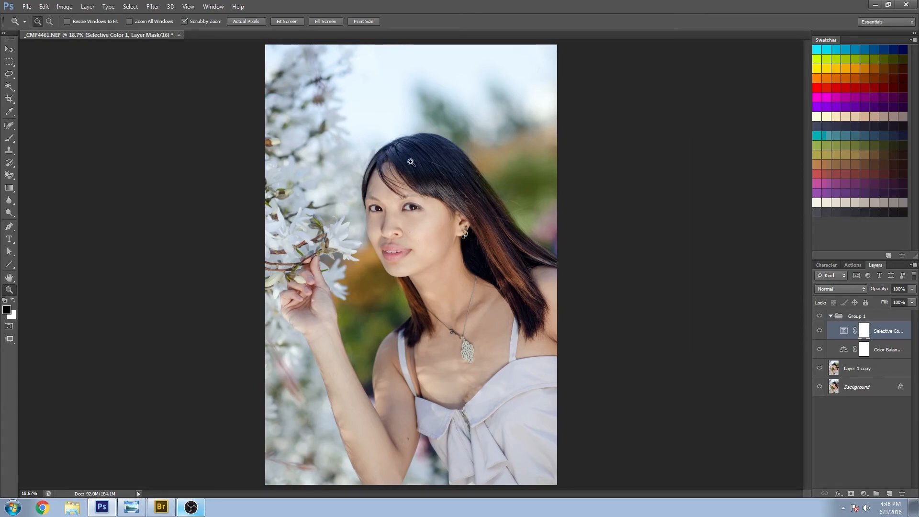
double_click(844, 349)
left_click(618, 179)
left_click(662, 162)
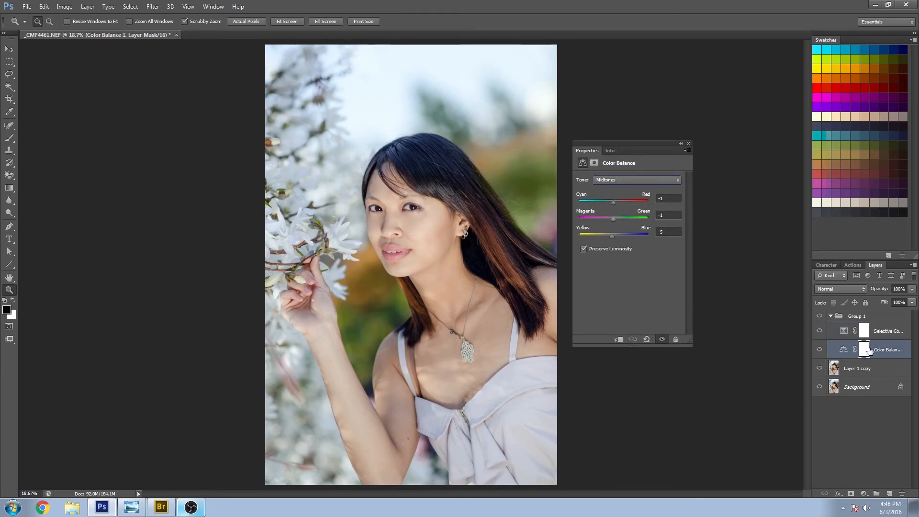
Step: Reopen the Selective Color settings and raise the black amount of the Blues range
left_click(845, 333)
left_click(624, 194)
left_click(628, 231)
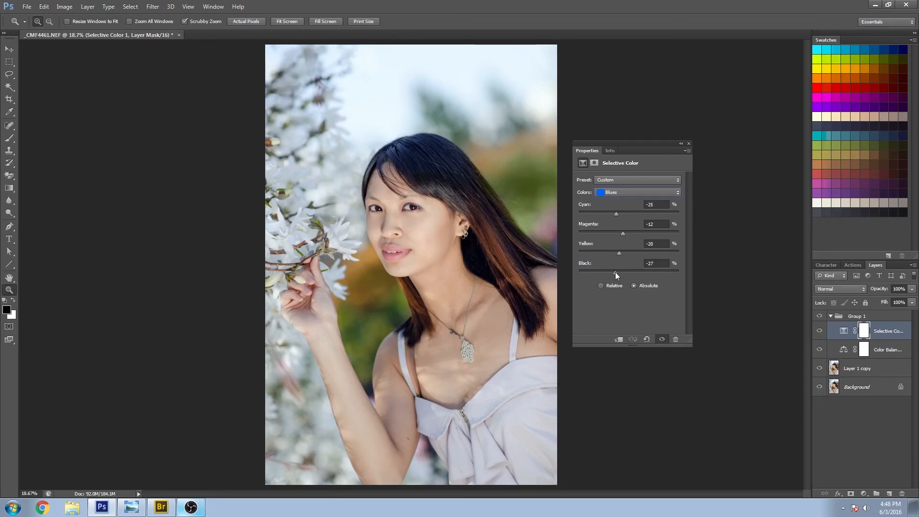
mouse_move(615, 272)
left_mouse_down()
mouse_move(576, 274)
mouse_move(626, 273)
left_mouse_up()
left_click(689, 144)
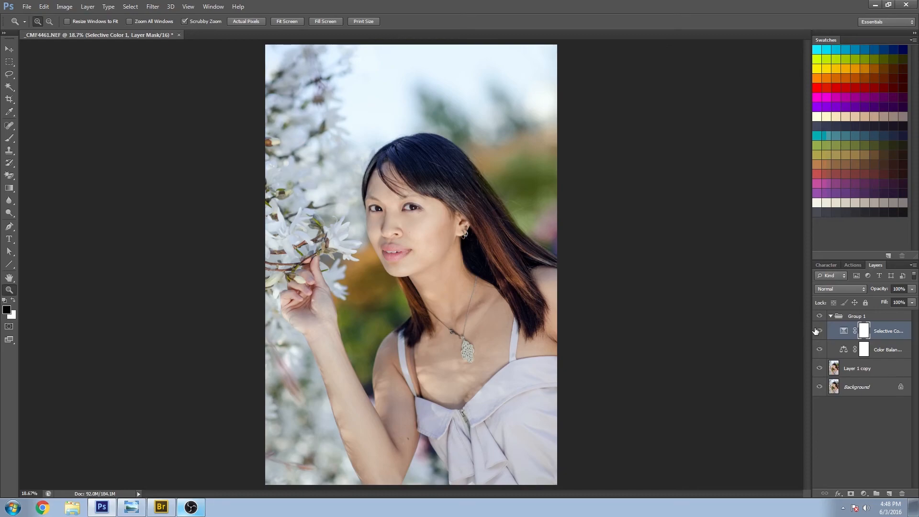
Step: Collapse Group 1 and compare the photo with and without its color adjustments
left_click(830, 316)
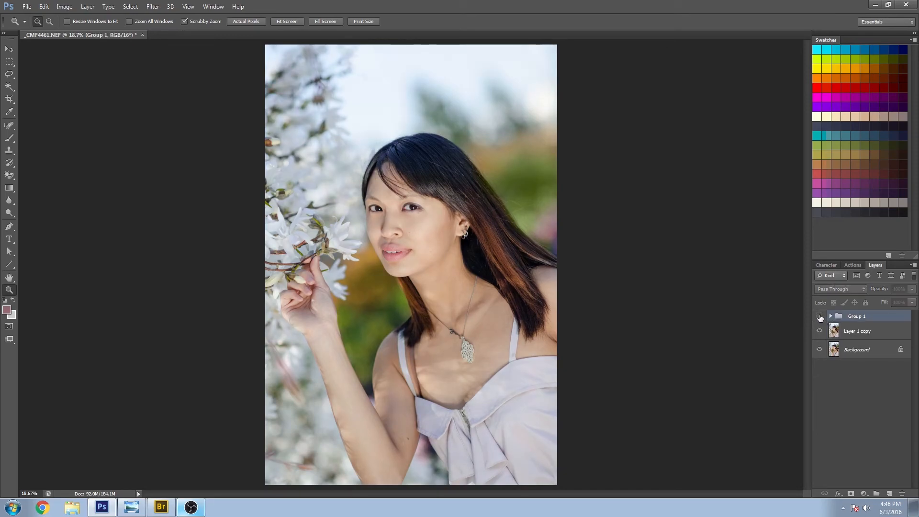
left_click(819, 316)
left_click(819, 317)
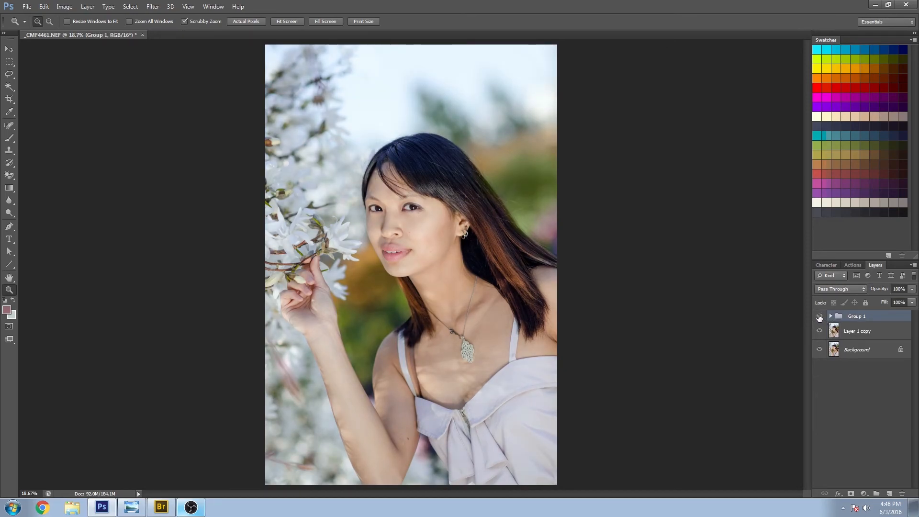
left_click(820, 316)
left_click(819, 316)
left_click(819, 316)
left_click(819, 317)
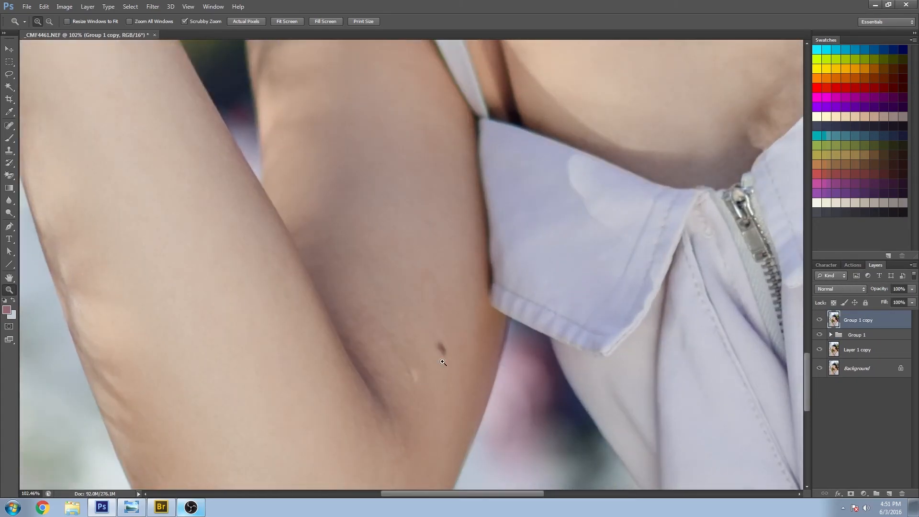
Step: Heal the skin marks on the upper arm near the elbow with the content-aware Spot Healing Brush
key("j")
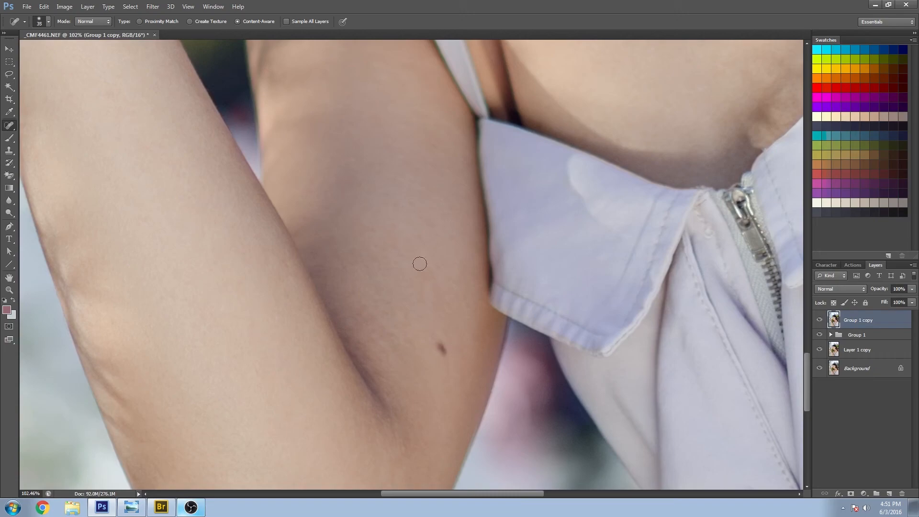
mouse_move(460, 427)
left_mouse_down()
mouse_move(572, 251)
mouse_move(507, 243)
left_mouse_up()
key("bracketleft")
Step: Heal stray hairs and small marks on the forehead above the eyebrow with the Spot Healing Brush
mouse_move(495, 96)
left_mouse_down()
mouse_move(502, 408)
mouse_move(379, 304)
mouse_move(378, 354)
mouse_move(171, 322)
mouse_move(452, 205)
mouse_move(564, 435)
mouse_move(422, 264)
mouse_move(457, 97)
mouse_move(535, 320)
left_mouse_up()
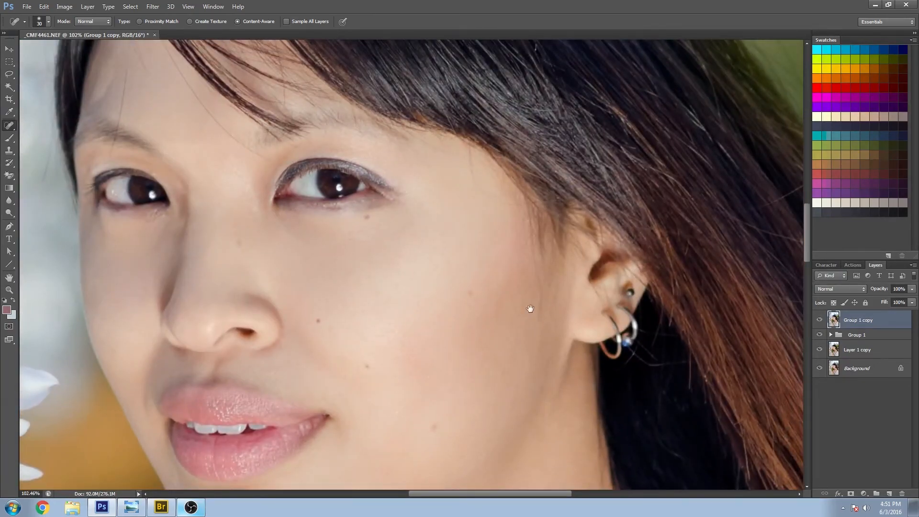
left_click_drag(383, 210, 495, 387)
left_click_drag(207, 281, 215, 268)
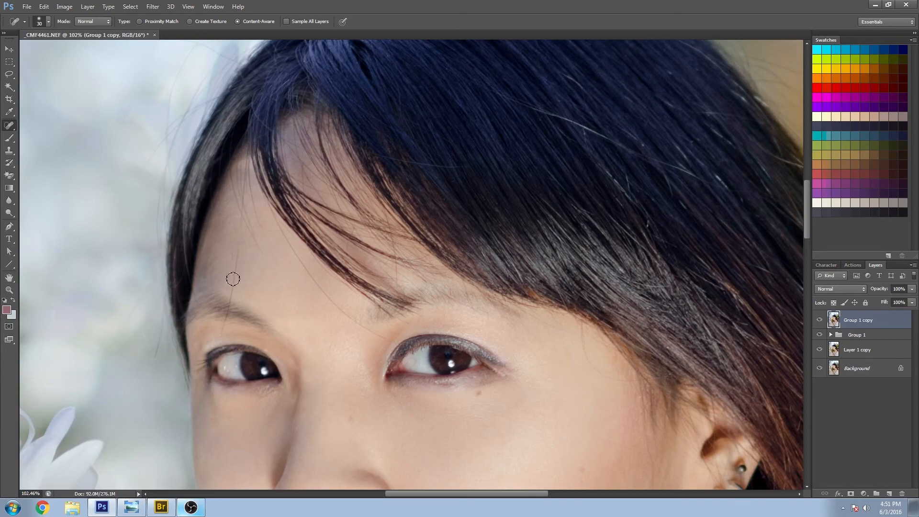
key("s")
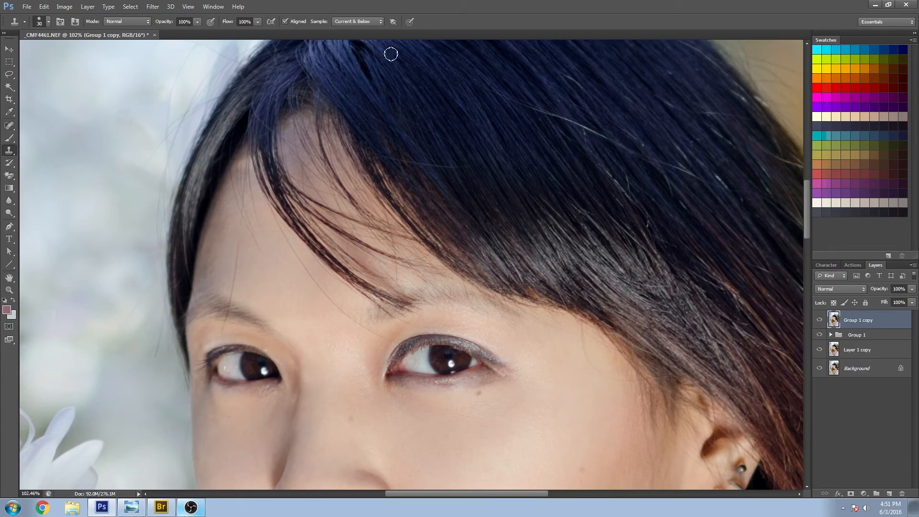
key("j")
left_click(220, 261)
key("z")
left_click(481, 295, "alt")
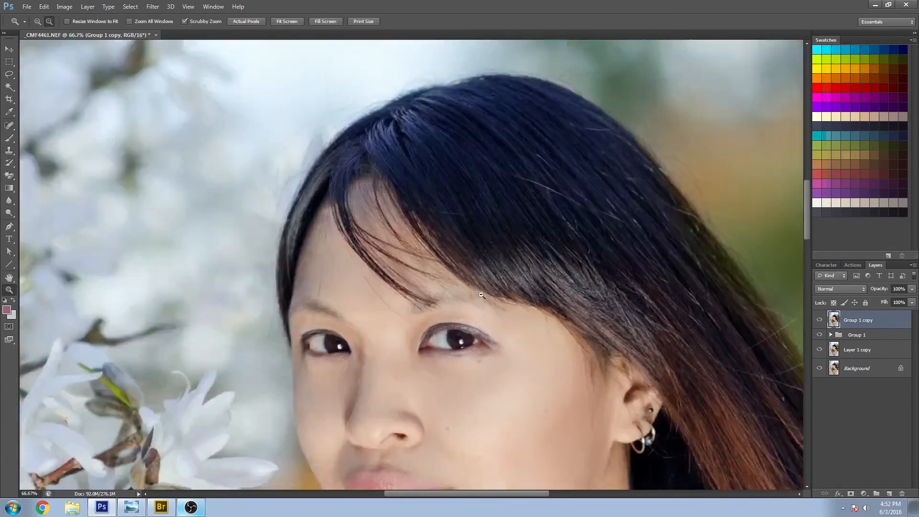
left_click(481, 295, "alt")
left_click(481, 295, "alt")
left_click(482, 295, "alt")
left_click(481, 295, "alt")
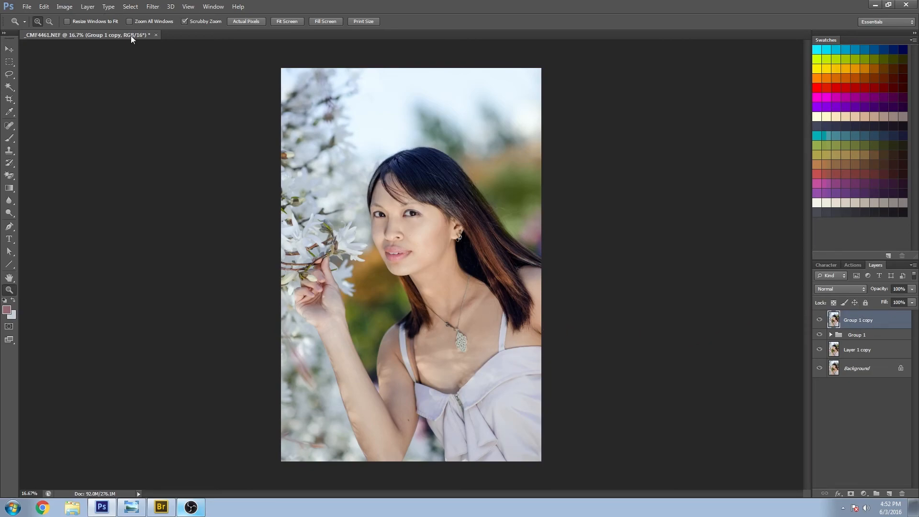
Step: Sharpen the Group 1 copy layer with the Sharpener Pro 3 Output Sharpener set to Display, checking the before/after preview on the face
left_click(153, 7)
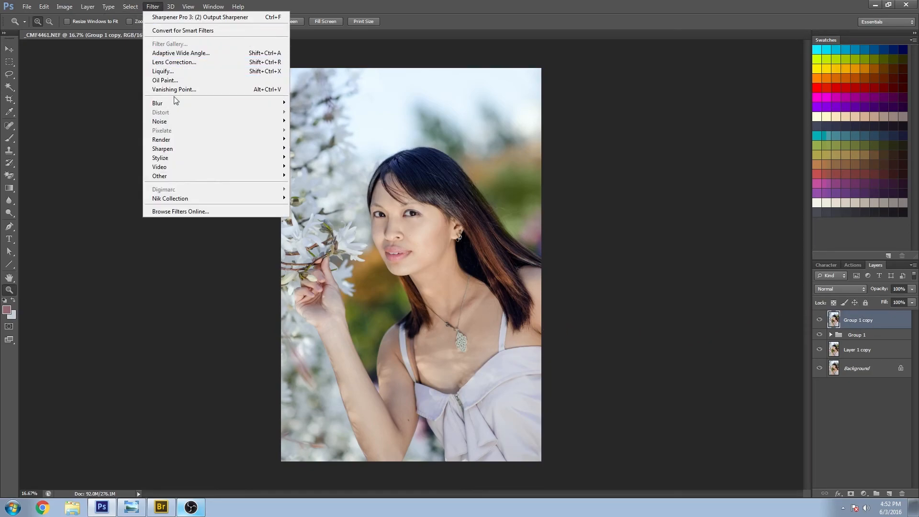
mouse_move(197, 161)
mouse_move(217, 198)
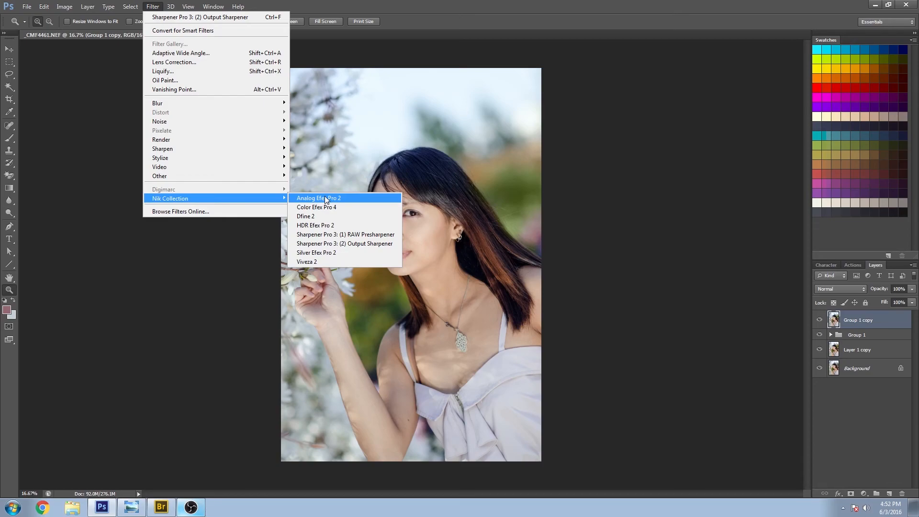
left_click(338, 244)
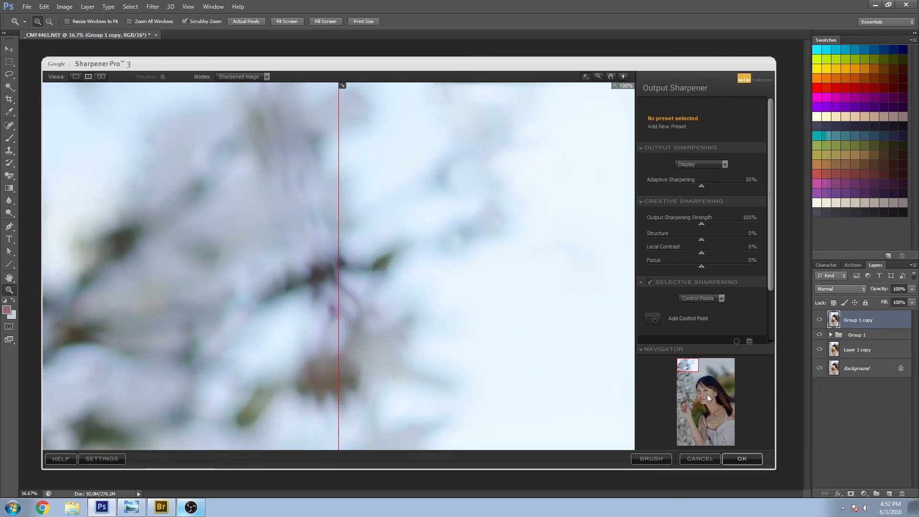
left_click(707, 392)
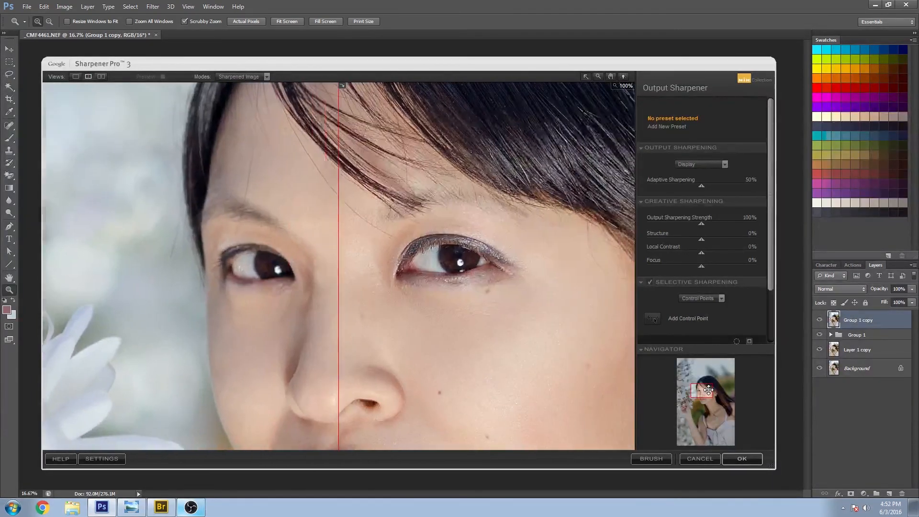
left_click_drag(708, 390, 707, 387)
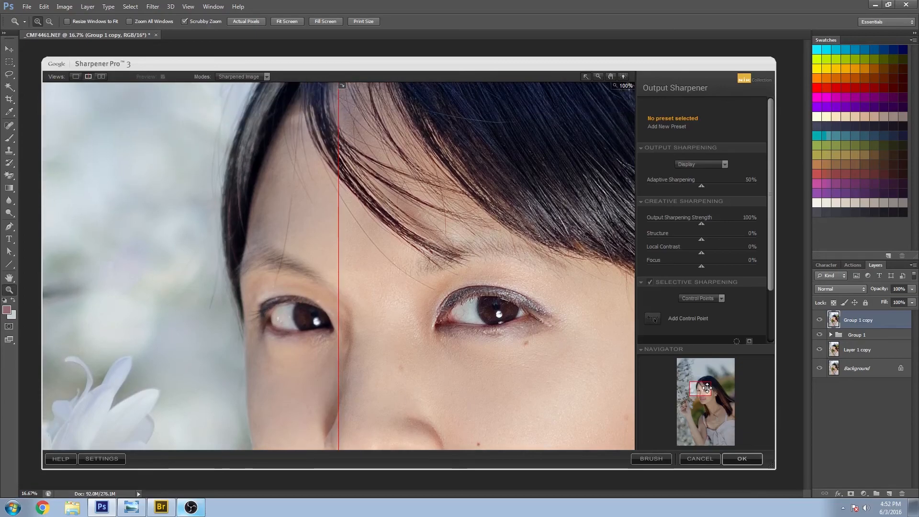
left_click_drag(339, 288, 388, 258)
left_click(750, 458)
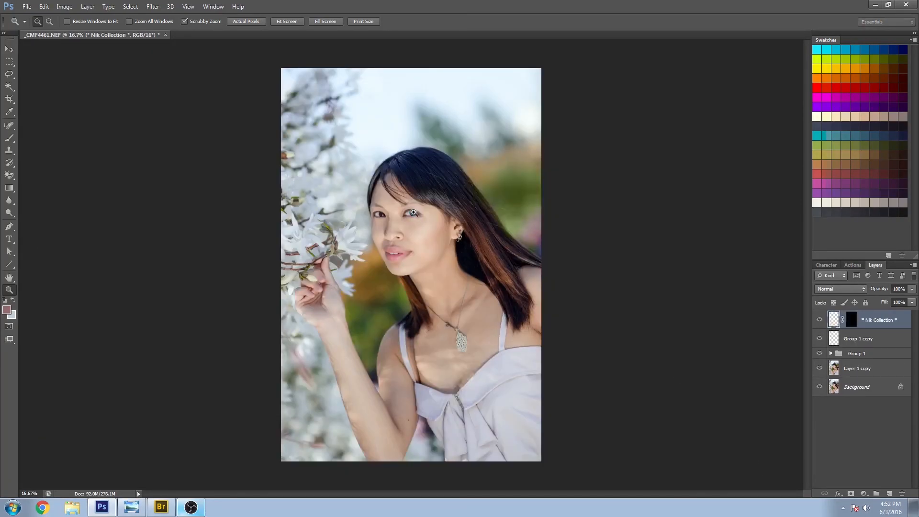
Step: Examine the sharpening on the eyes, skin and hair up close, and check the portrait as a whole
left_click_drag(396, 212, 466, 276)
scroll(412, 271, "up", 2)
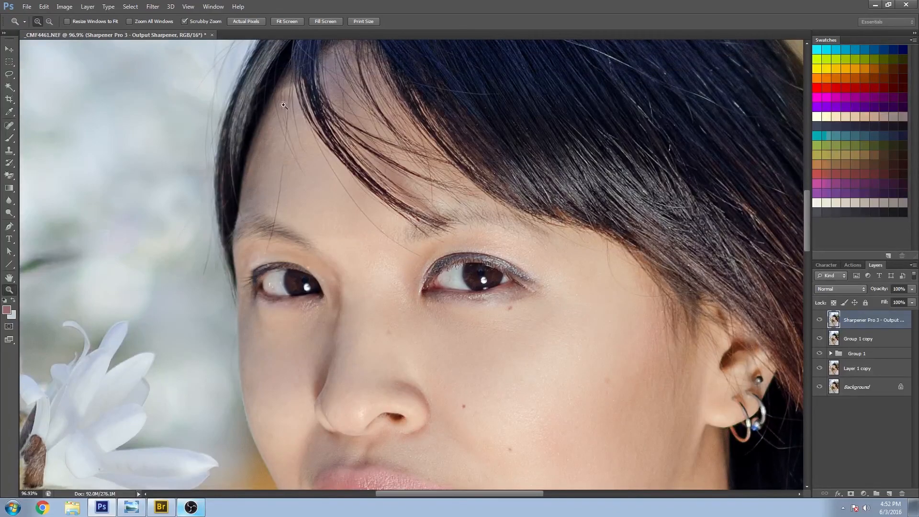
left_click_drag(633, 454, 619, 412)
left_click(527, 282, "alt")
left_click(528, 281, "alt")
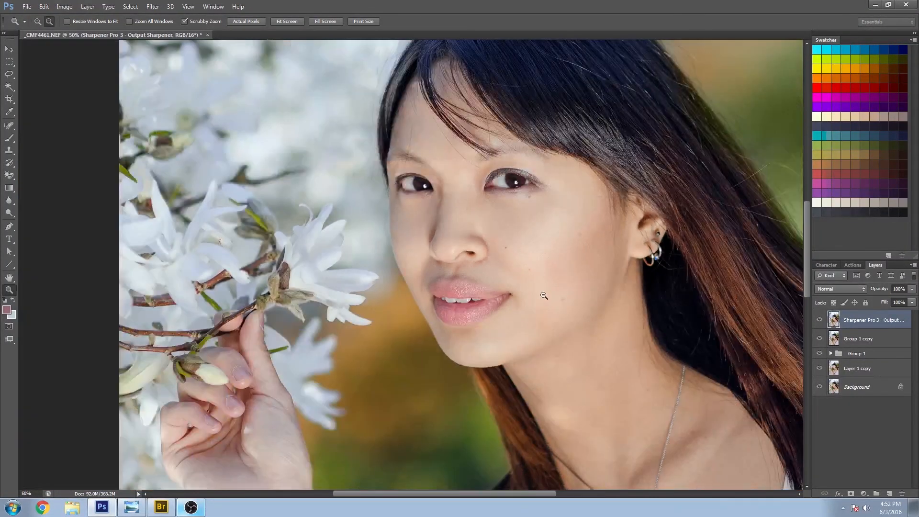
left_click(544, 296, "alt")
left_click(547, 294, "alt")
left_click(560, 289, "alt")
left_click_drag(431, 205, 474, 270)
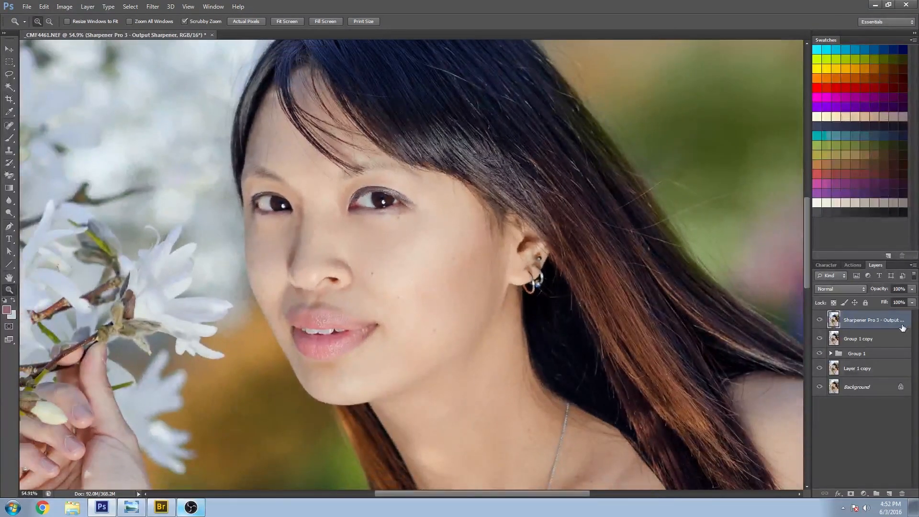
left_click(432, 327, "alt")
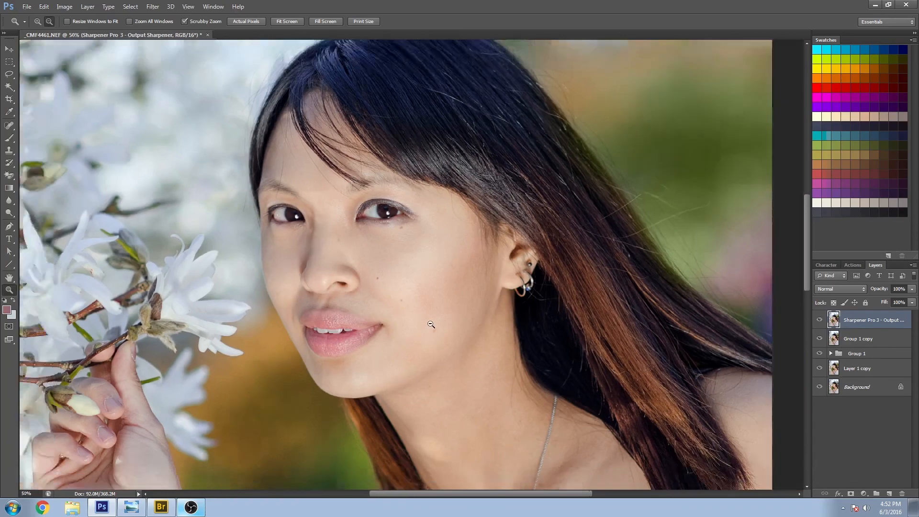
left_click(433, 329, "alt")
left_click(434, 330, "alt")
scroll(433, 330, "down", 5)
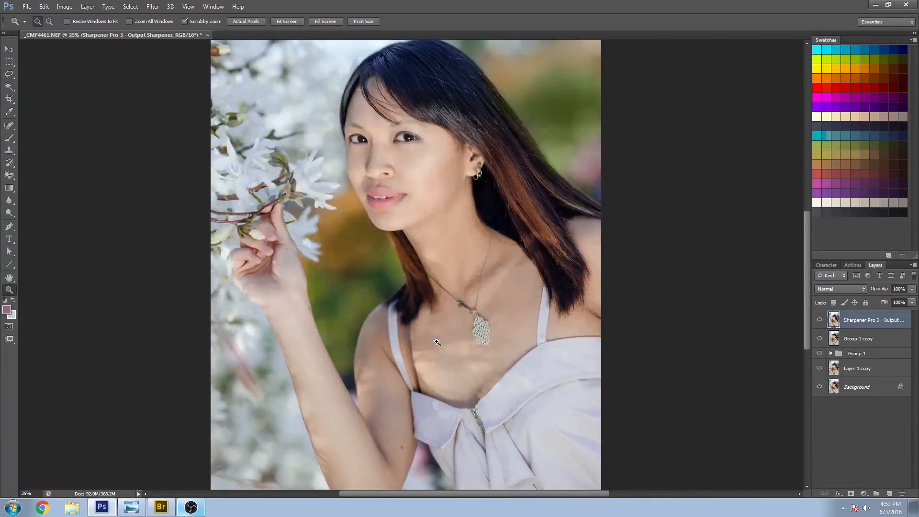
scroll(428, 290, "up", 3)
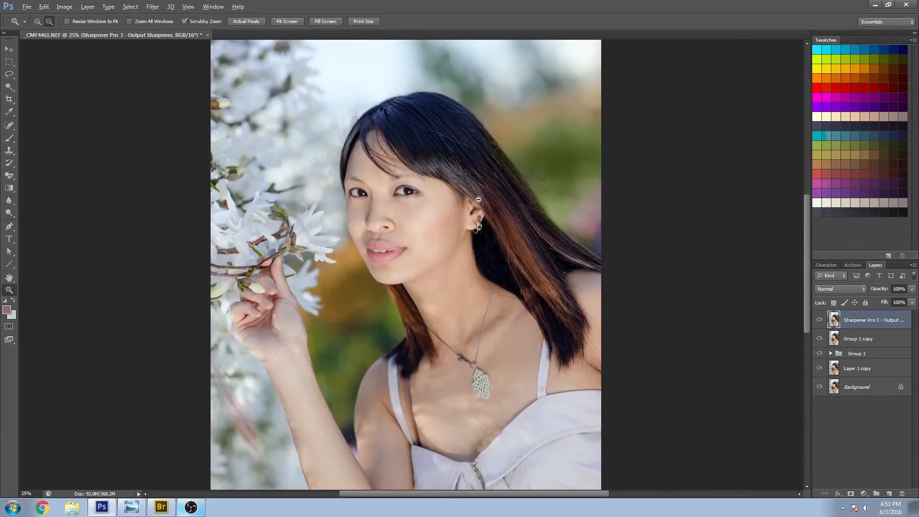
left_click(495, 224, "alt")
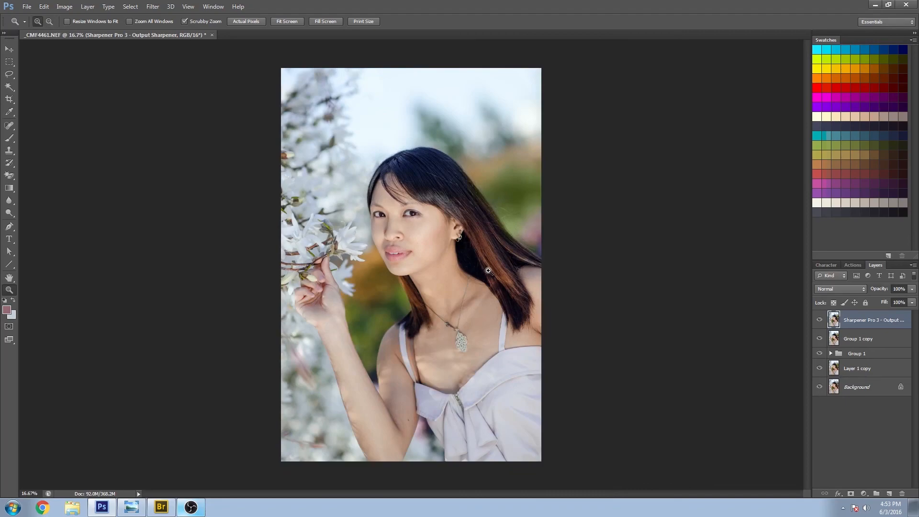